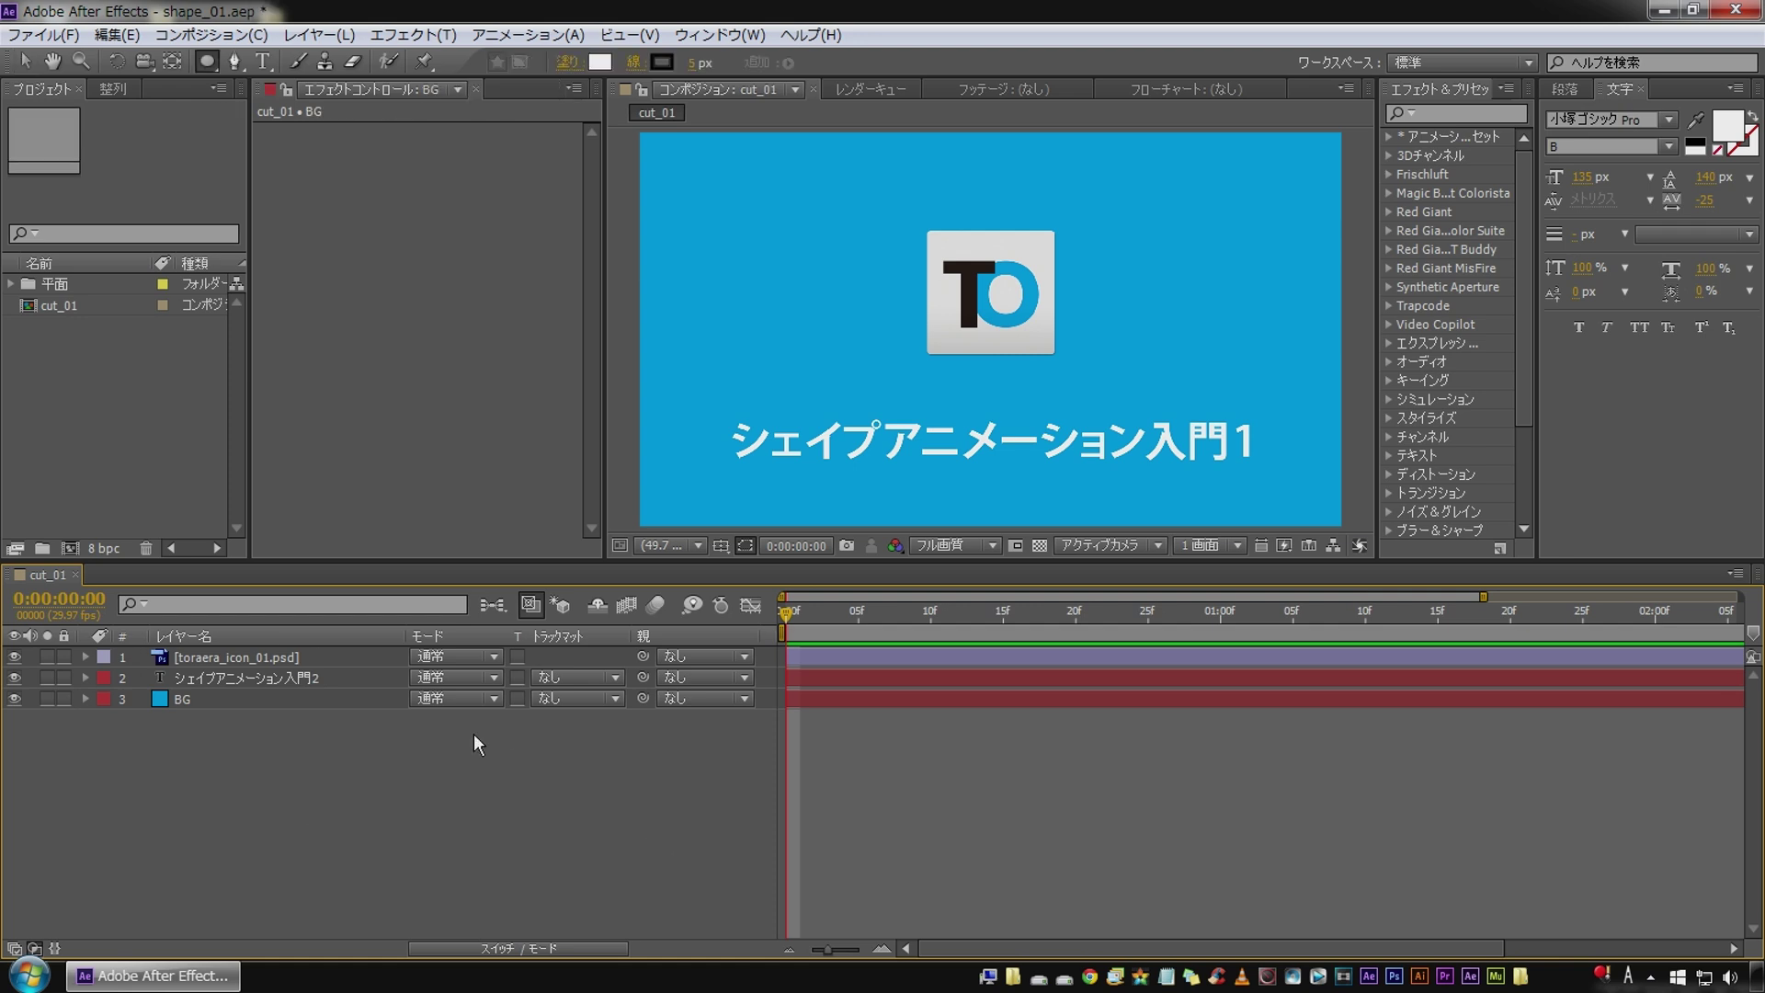
Hide the logo and text layers so only the blue background is visible.
click(252, 675)
shift+click(252, 653)
key(q)
drag(219, 688, 221, 713)
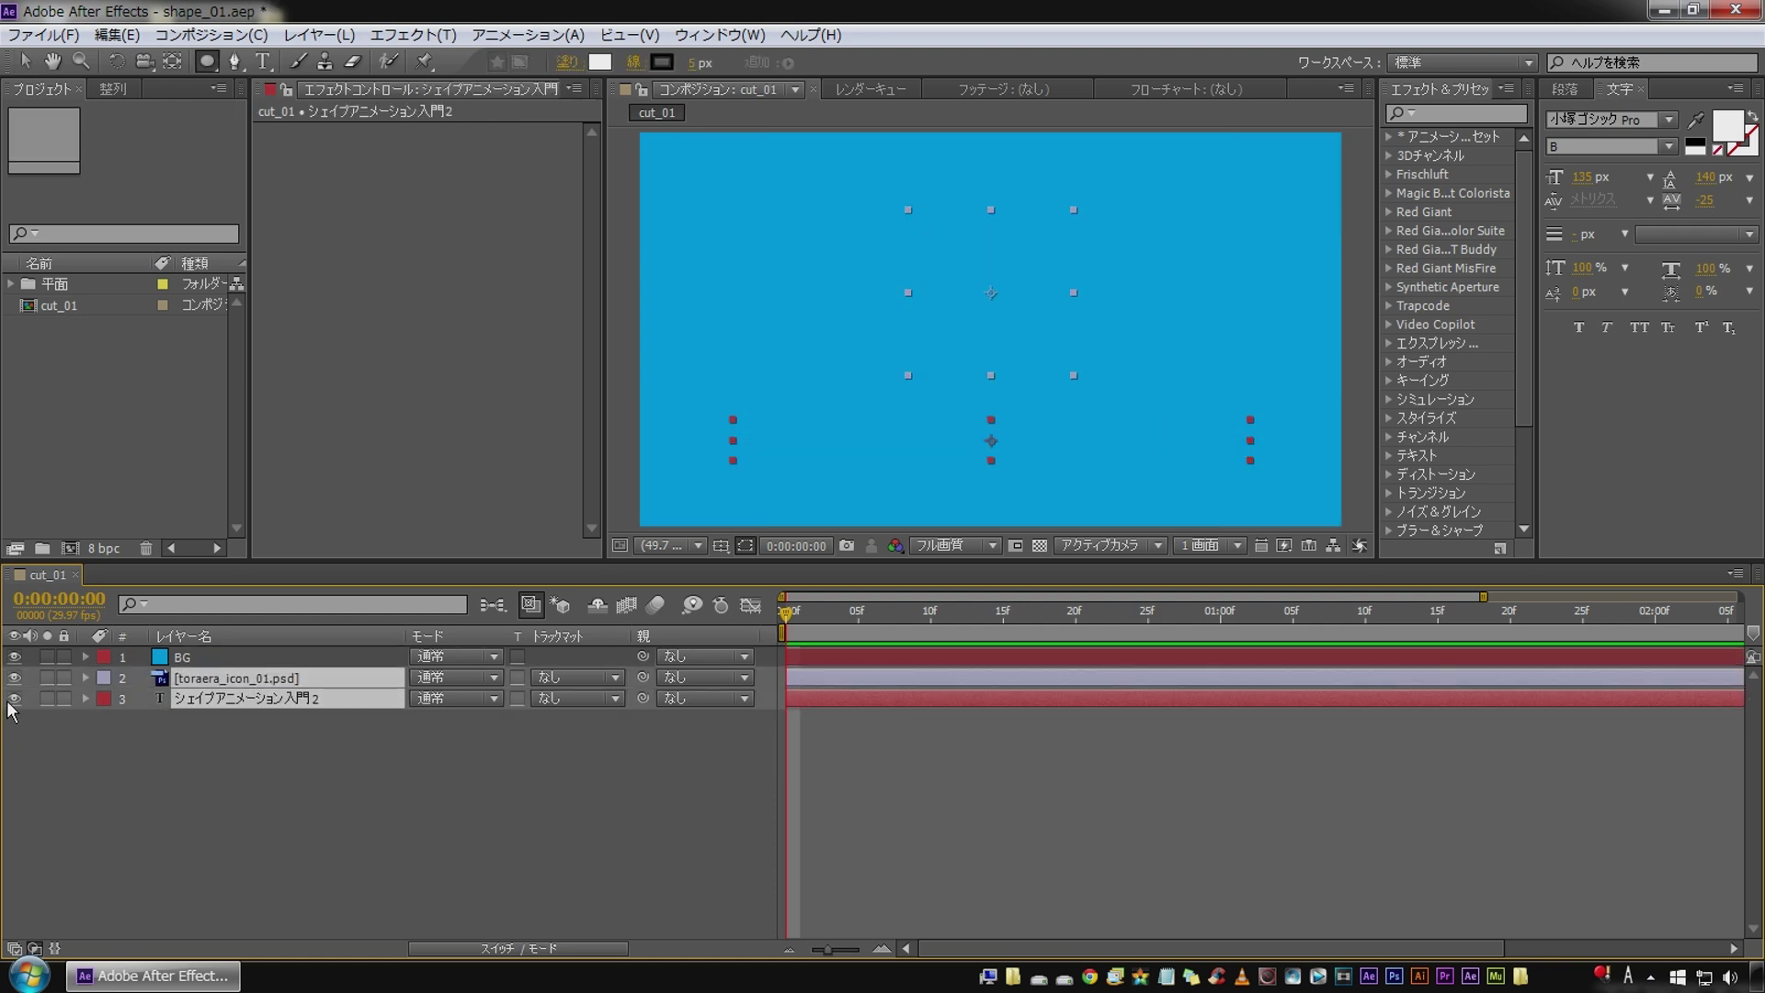
click(14, 698)
click(14, 678)
click(344, 769)
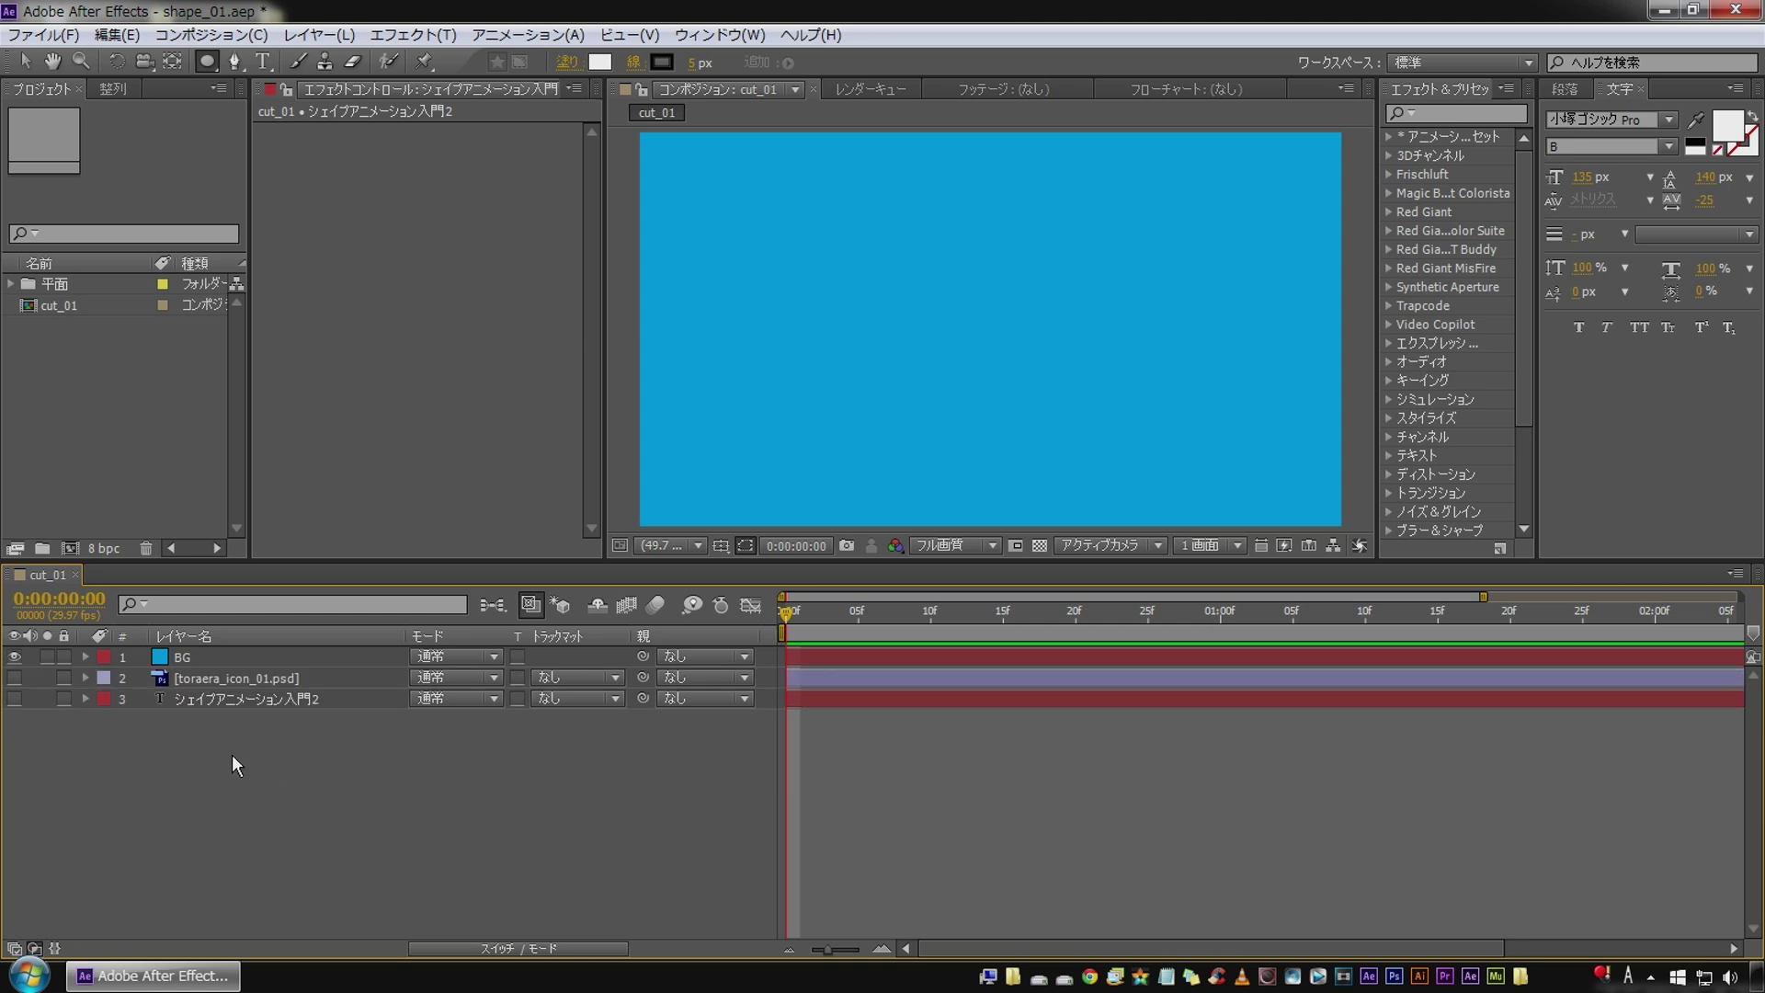
Add a new empty shape layer, シェイプレイヤー 1, above cut_01.
right_click(283, 746)
mouse_move(414, 511)
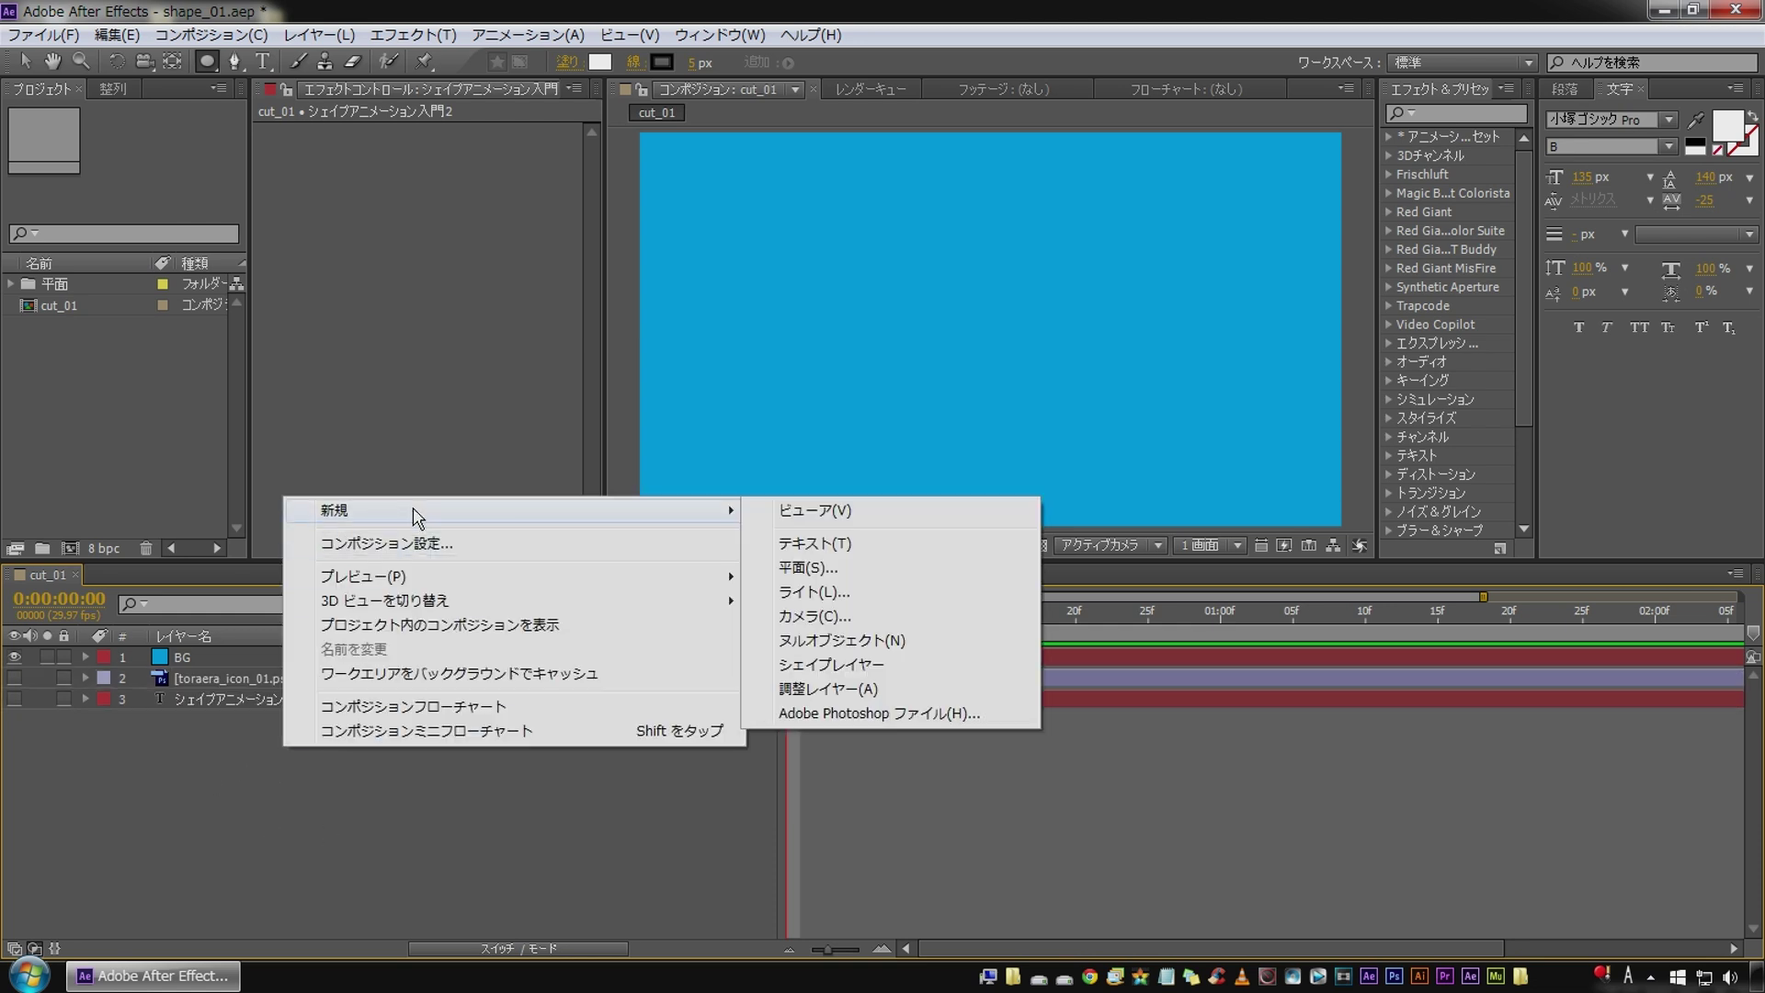
click(854, 665)
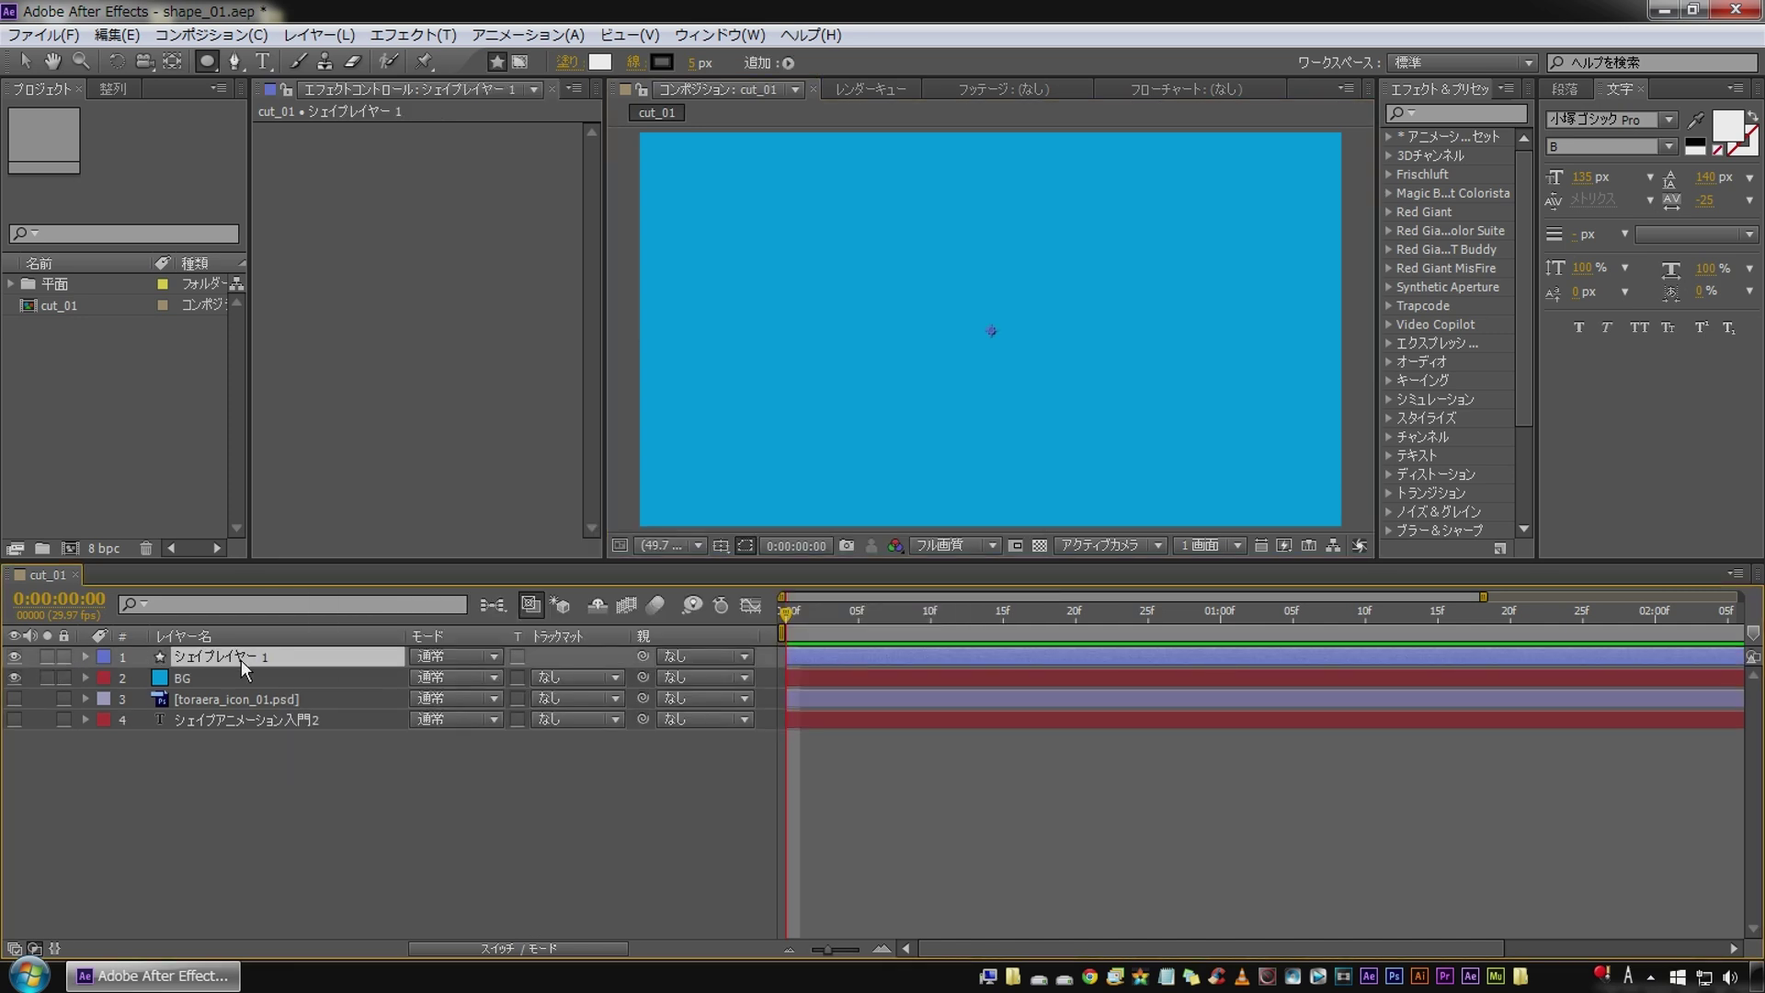
Add a rectangle path to the shape layer's contents.
click(84, 655)
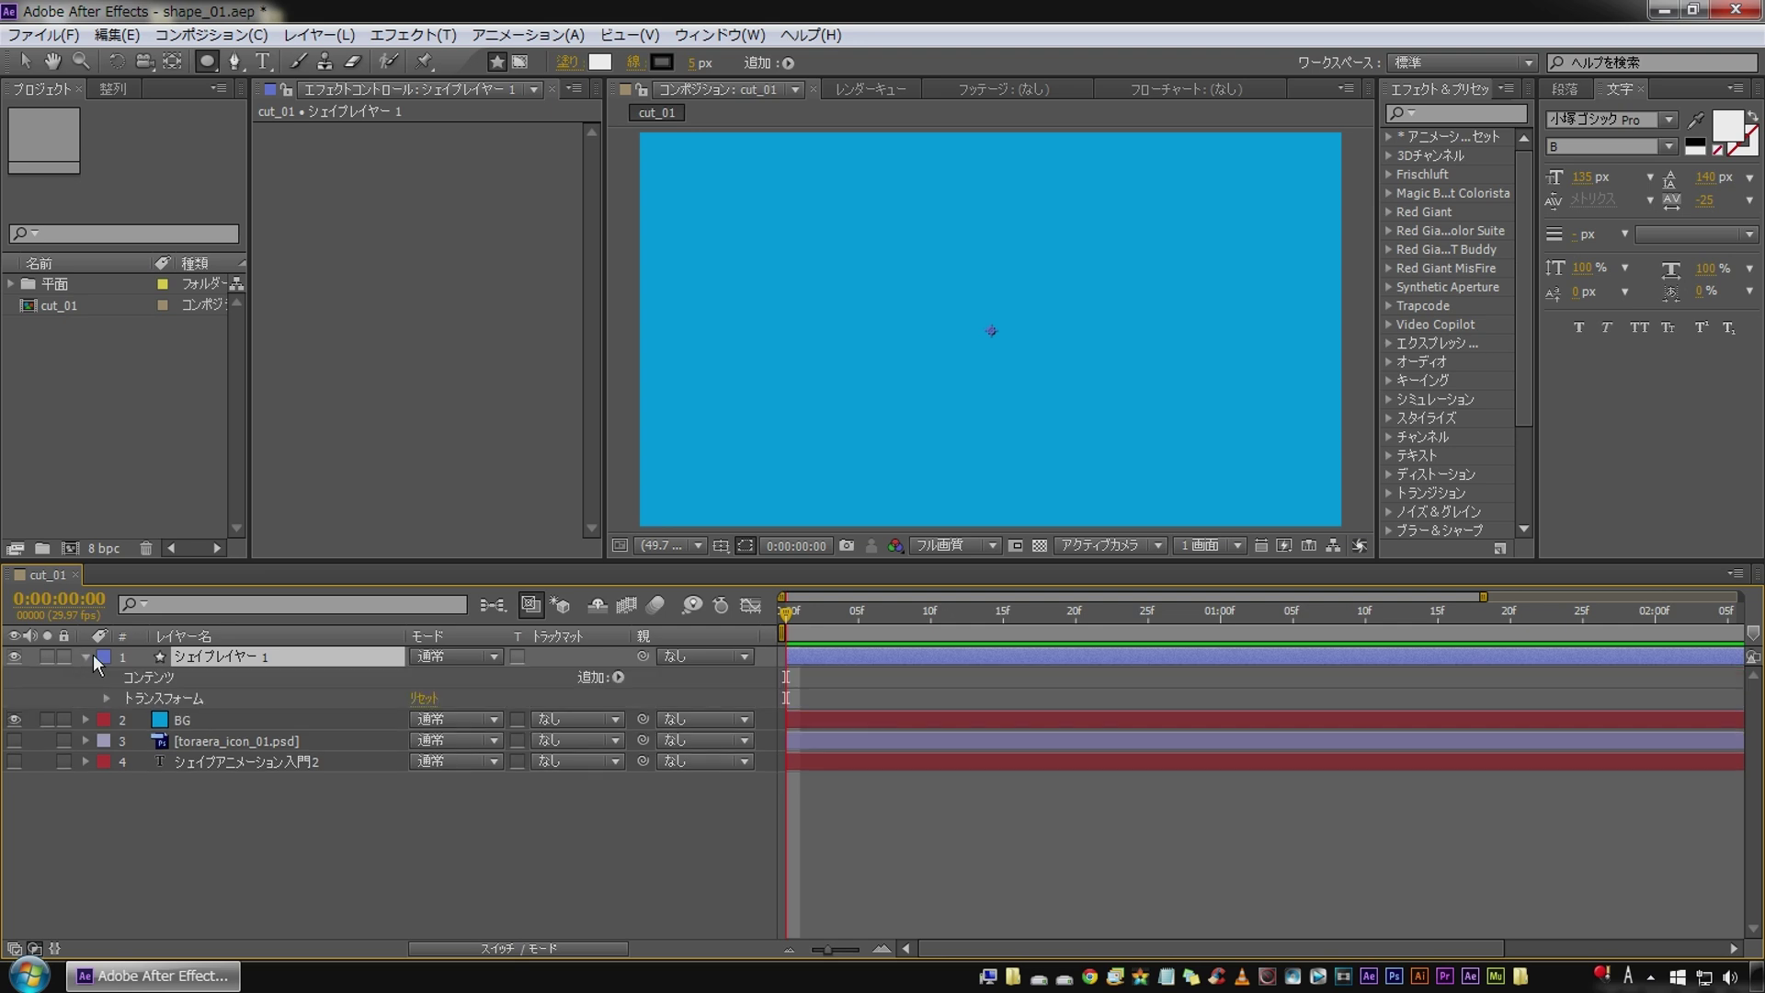
click(162, 680)
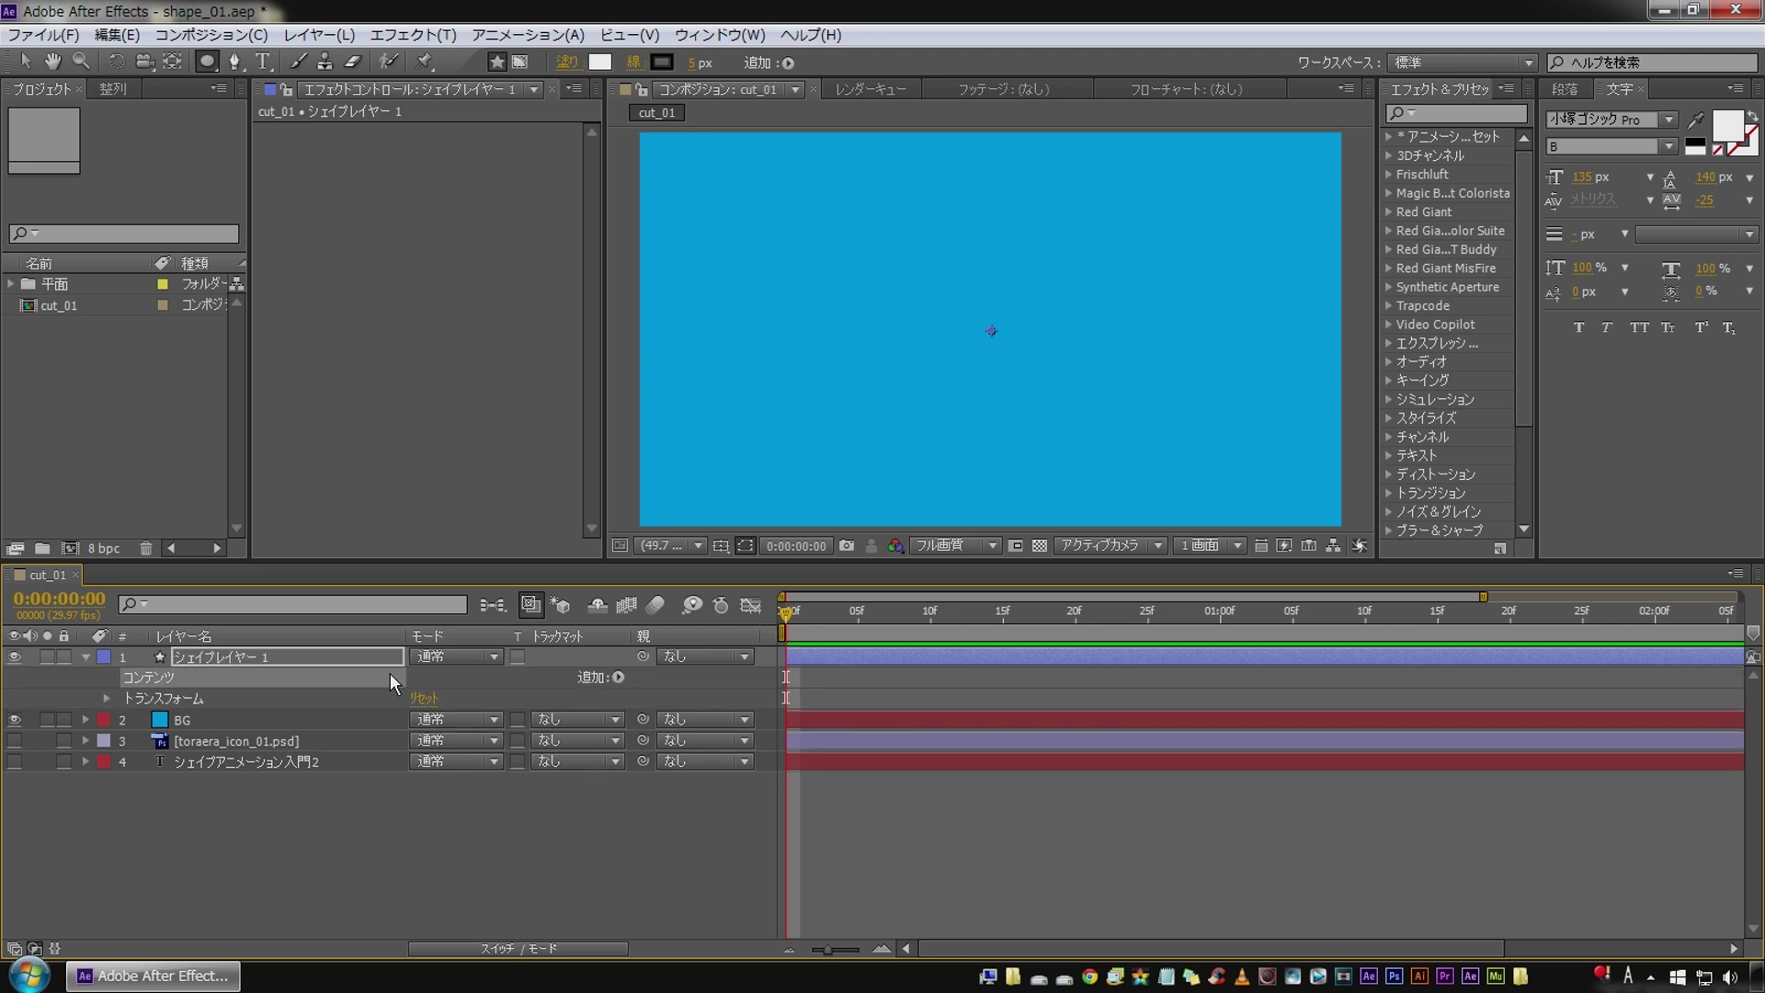
click(619, 677)
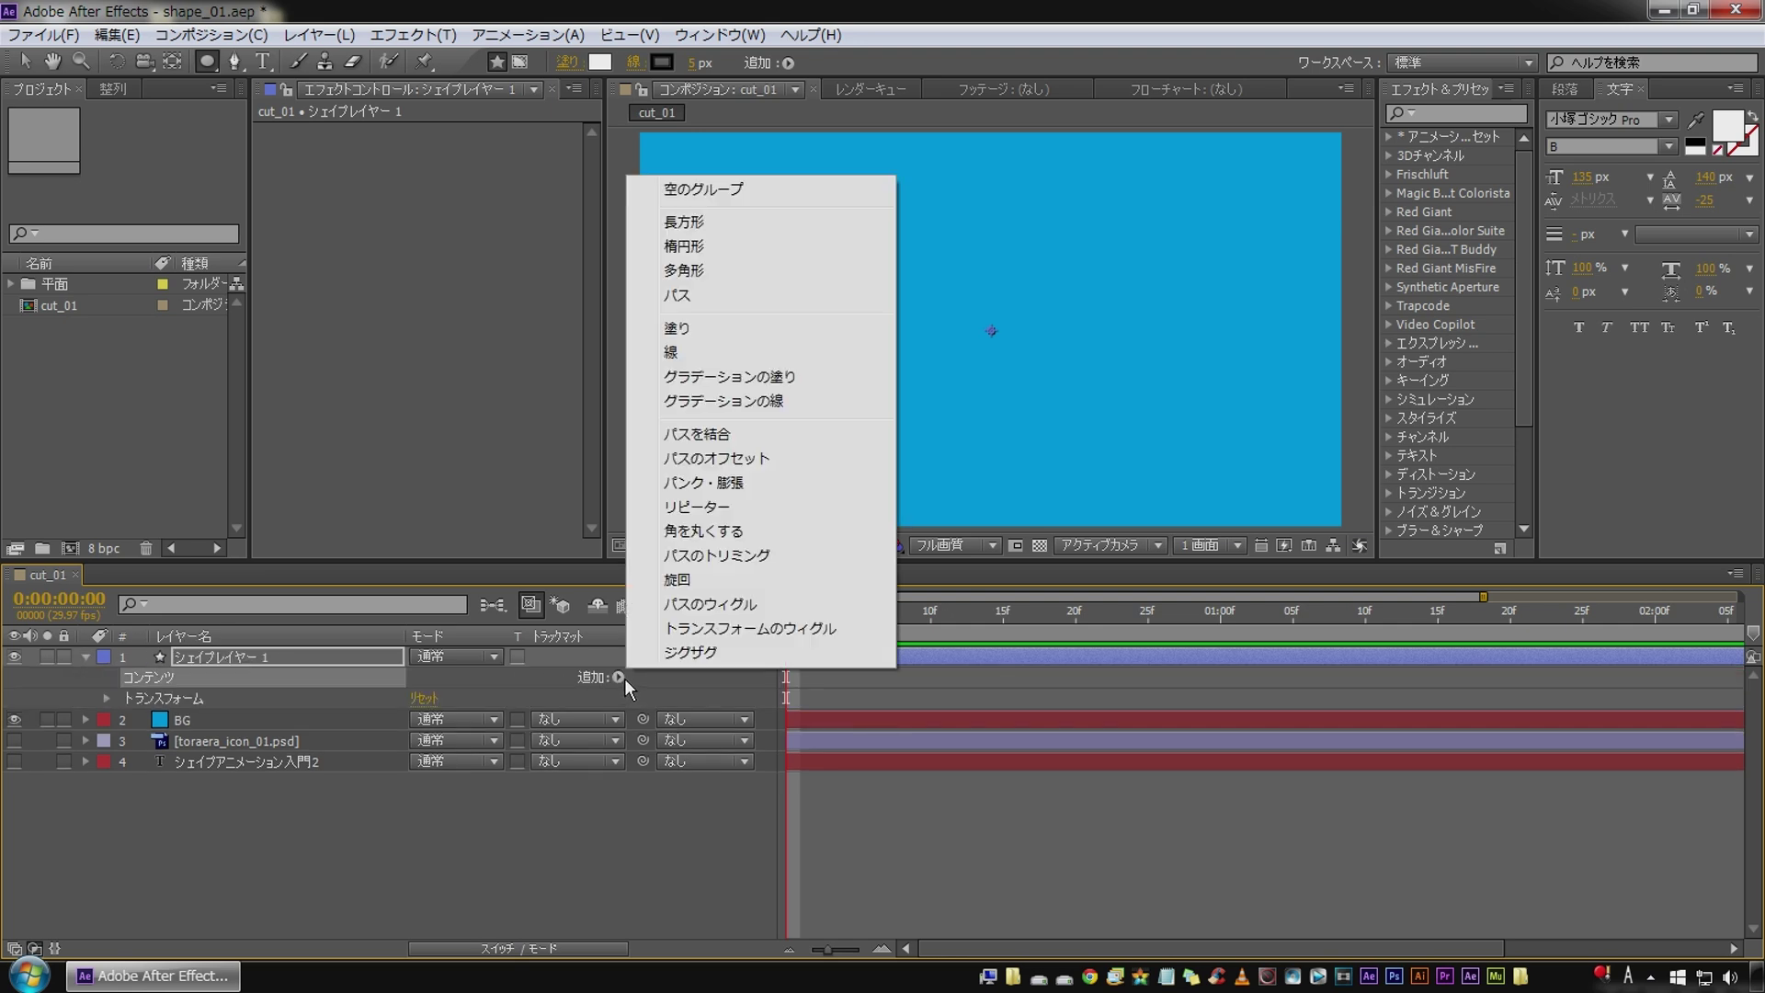
click(686, 223)
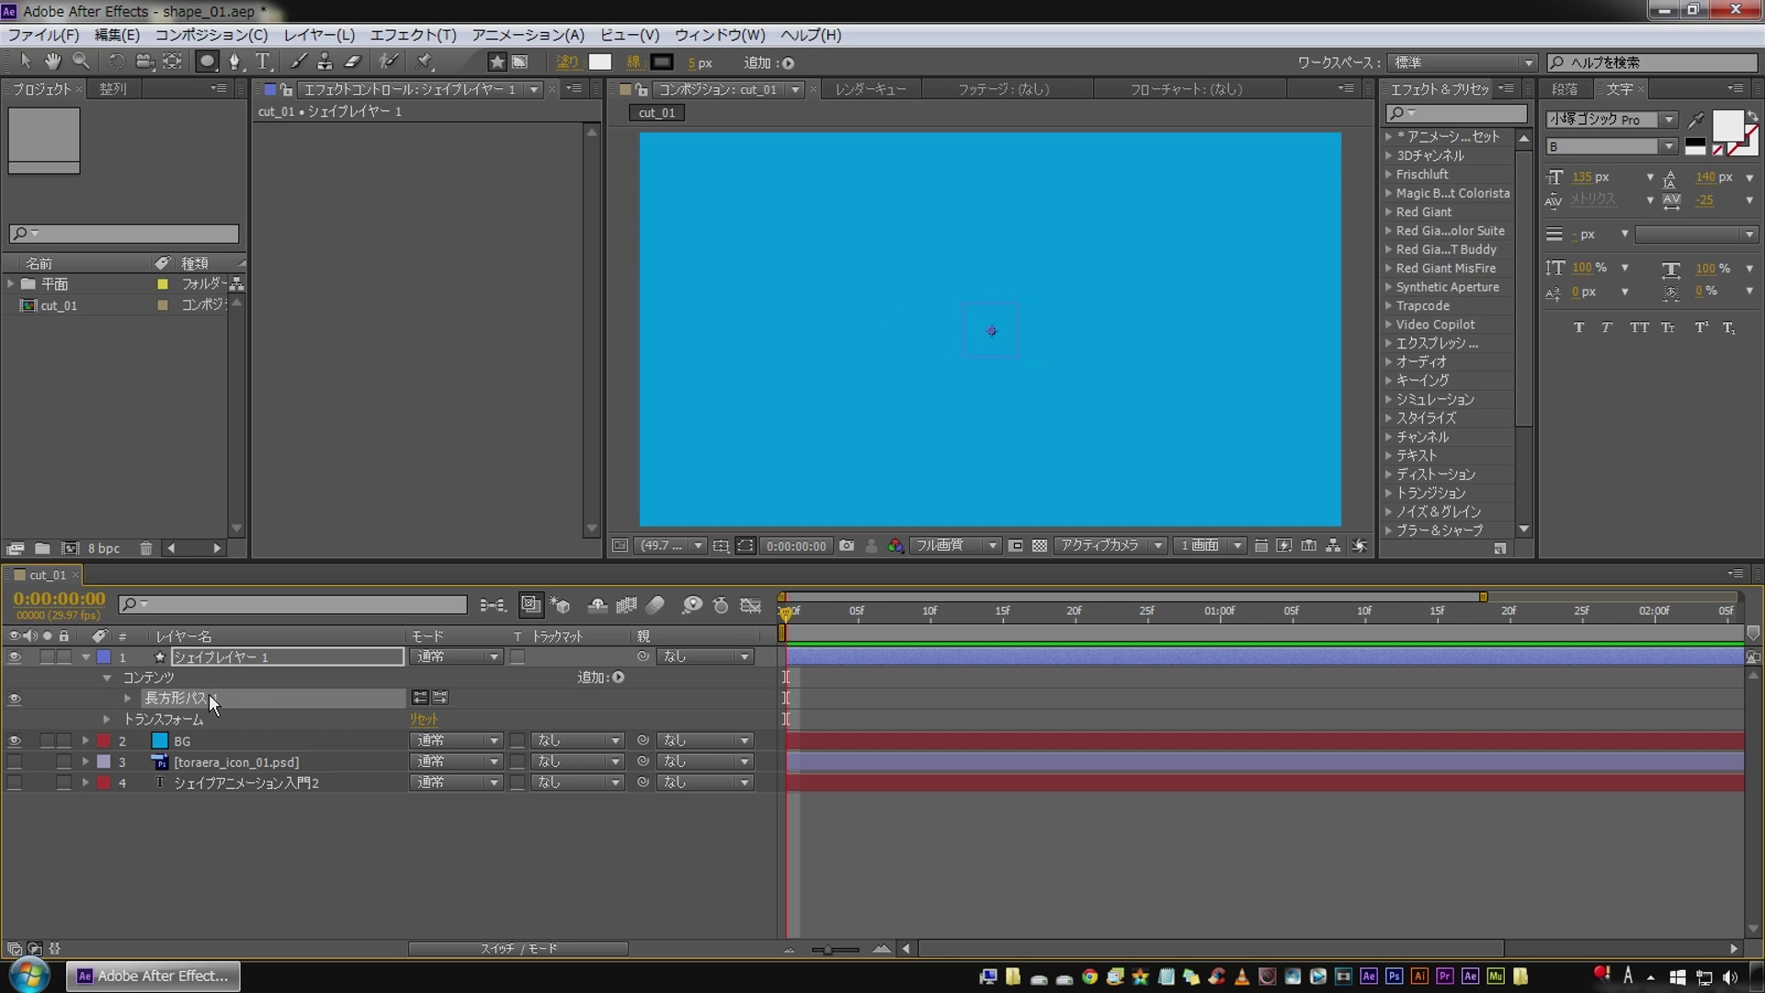
click(127, 699)
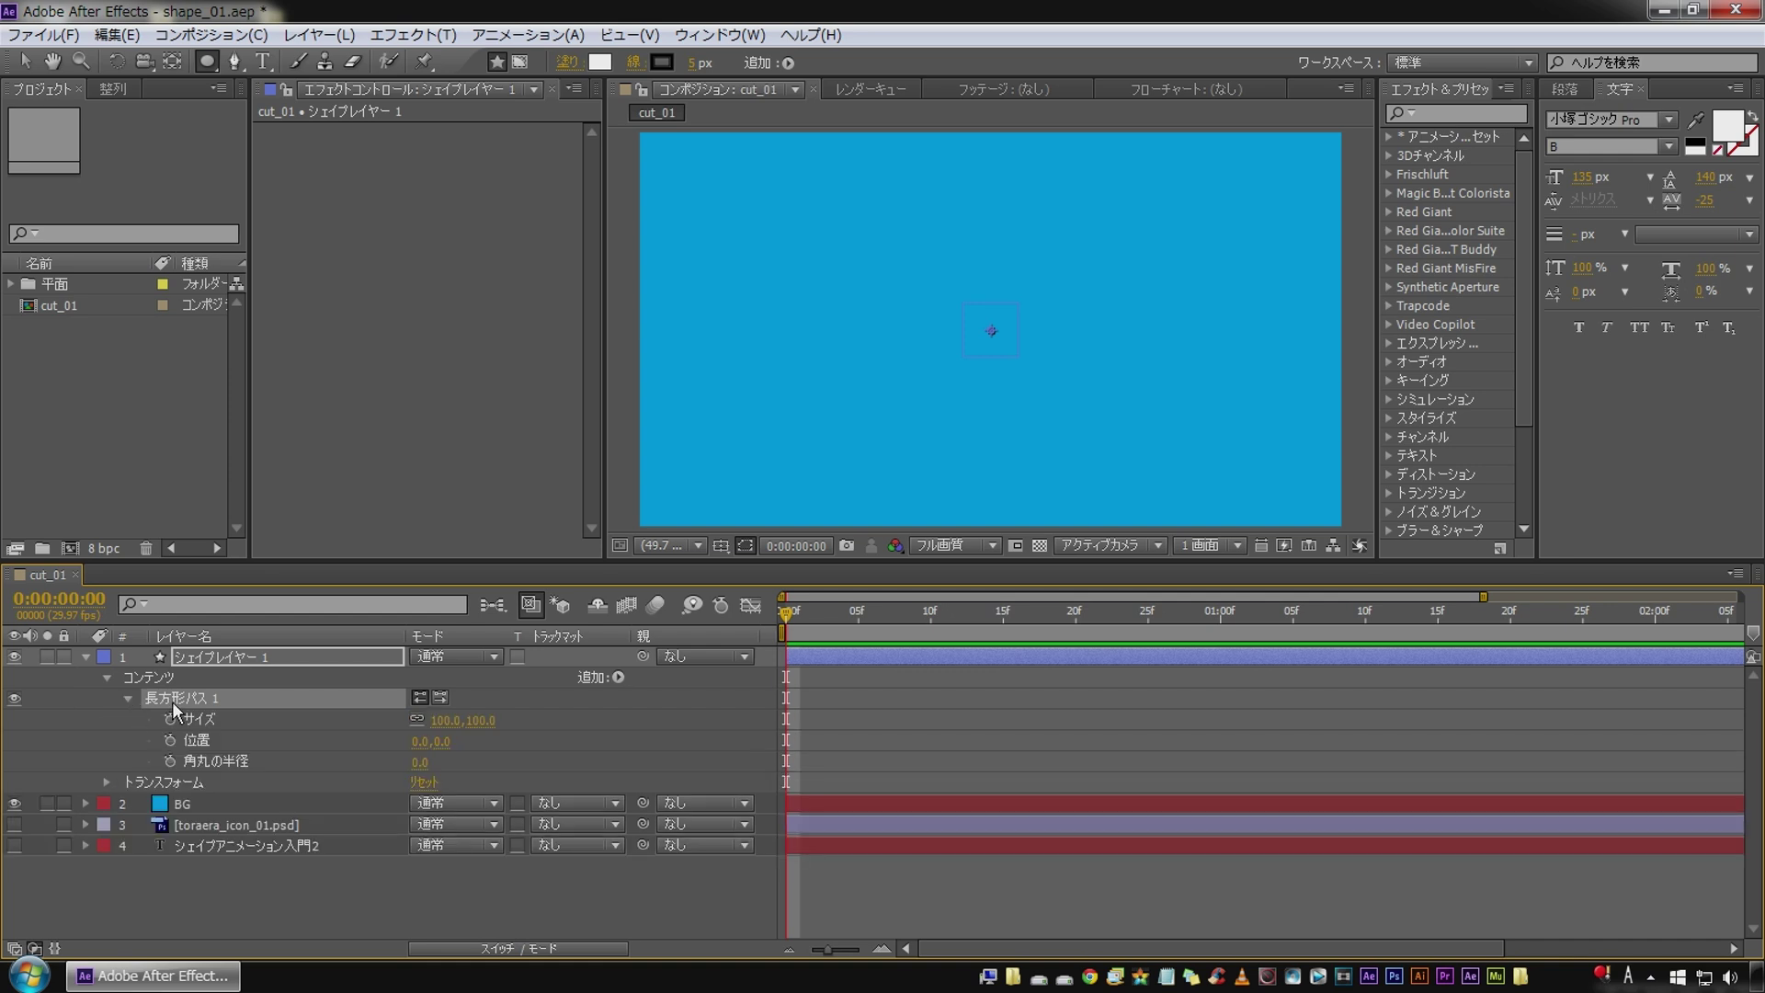
Give the rectangle a white fill and start narrowing its width.
click(618, 677)
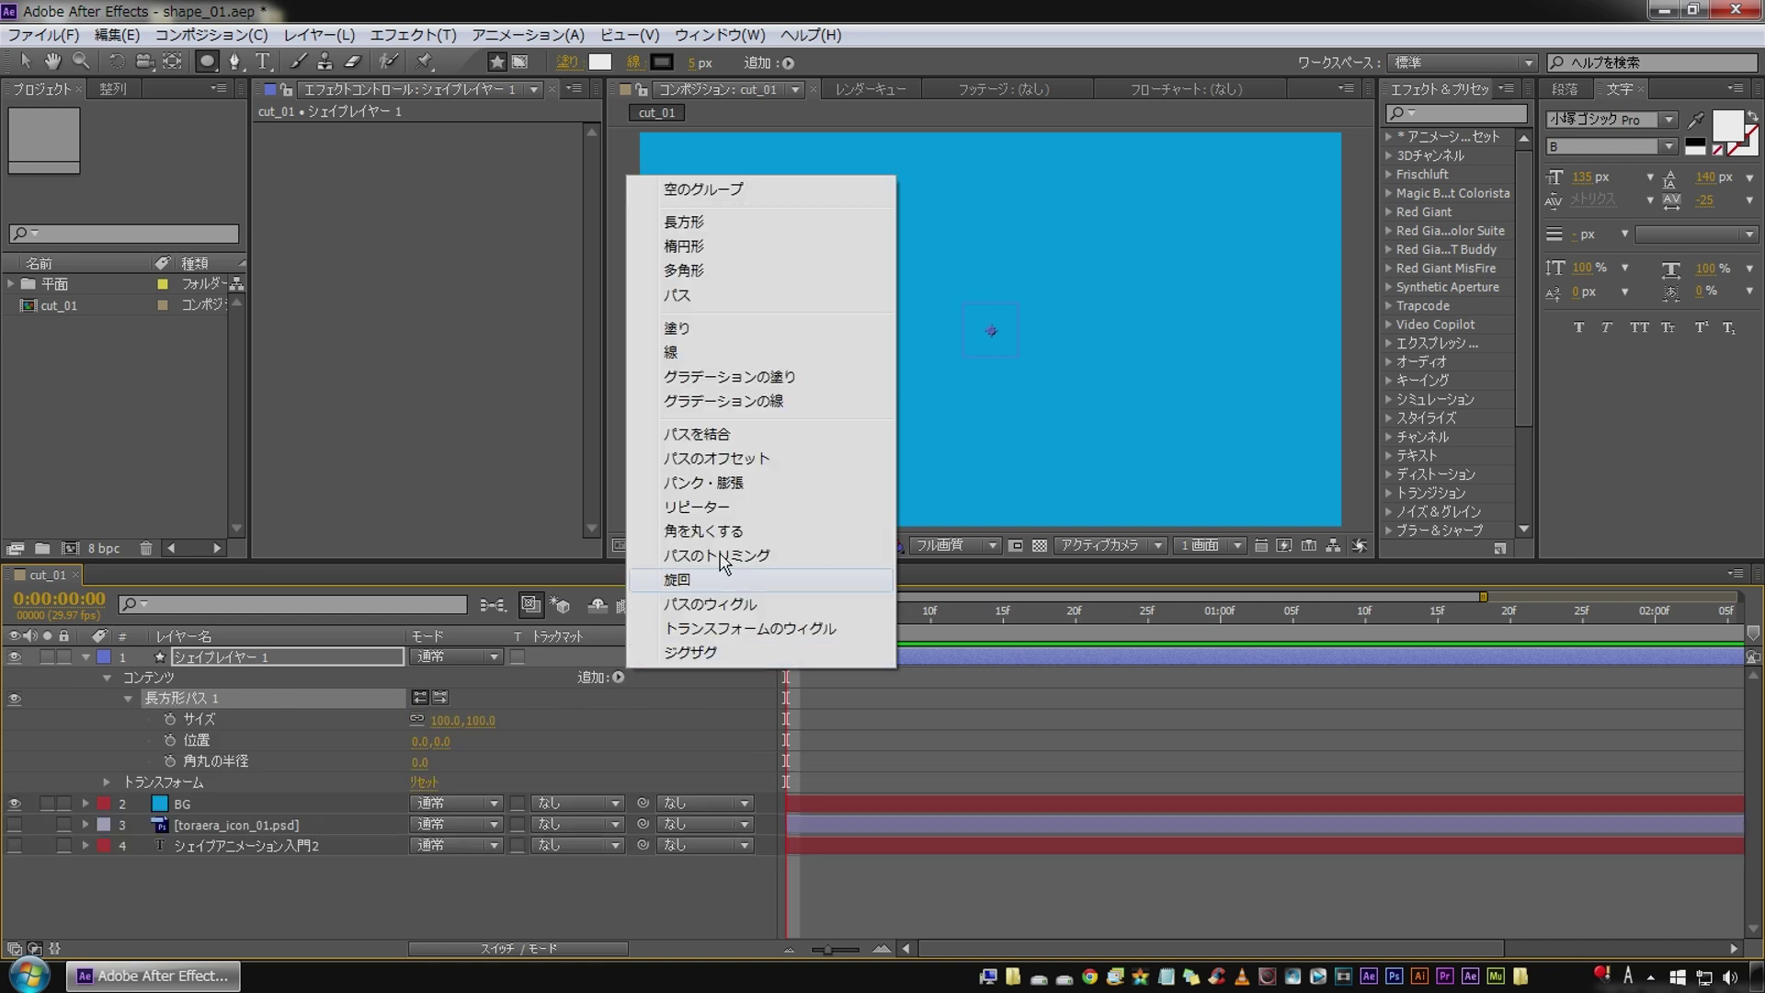
click(724, 332)
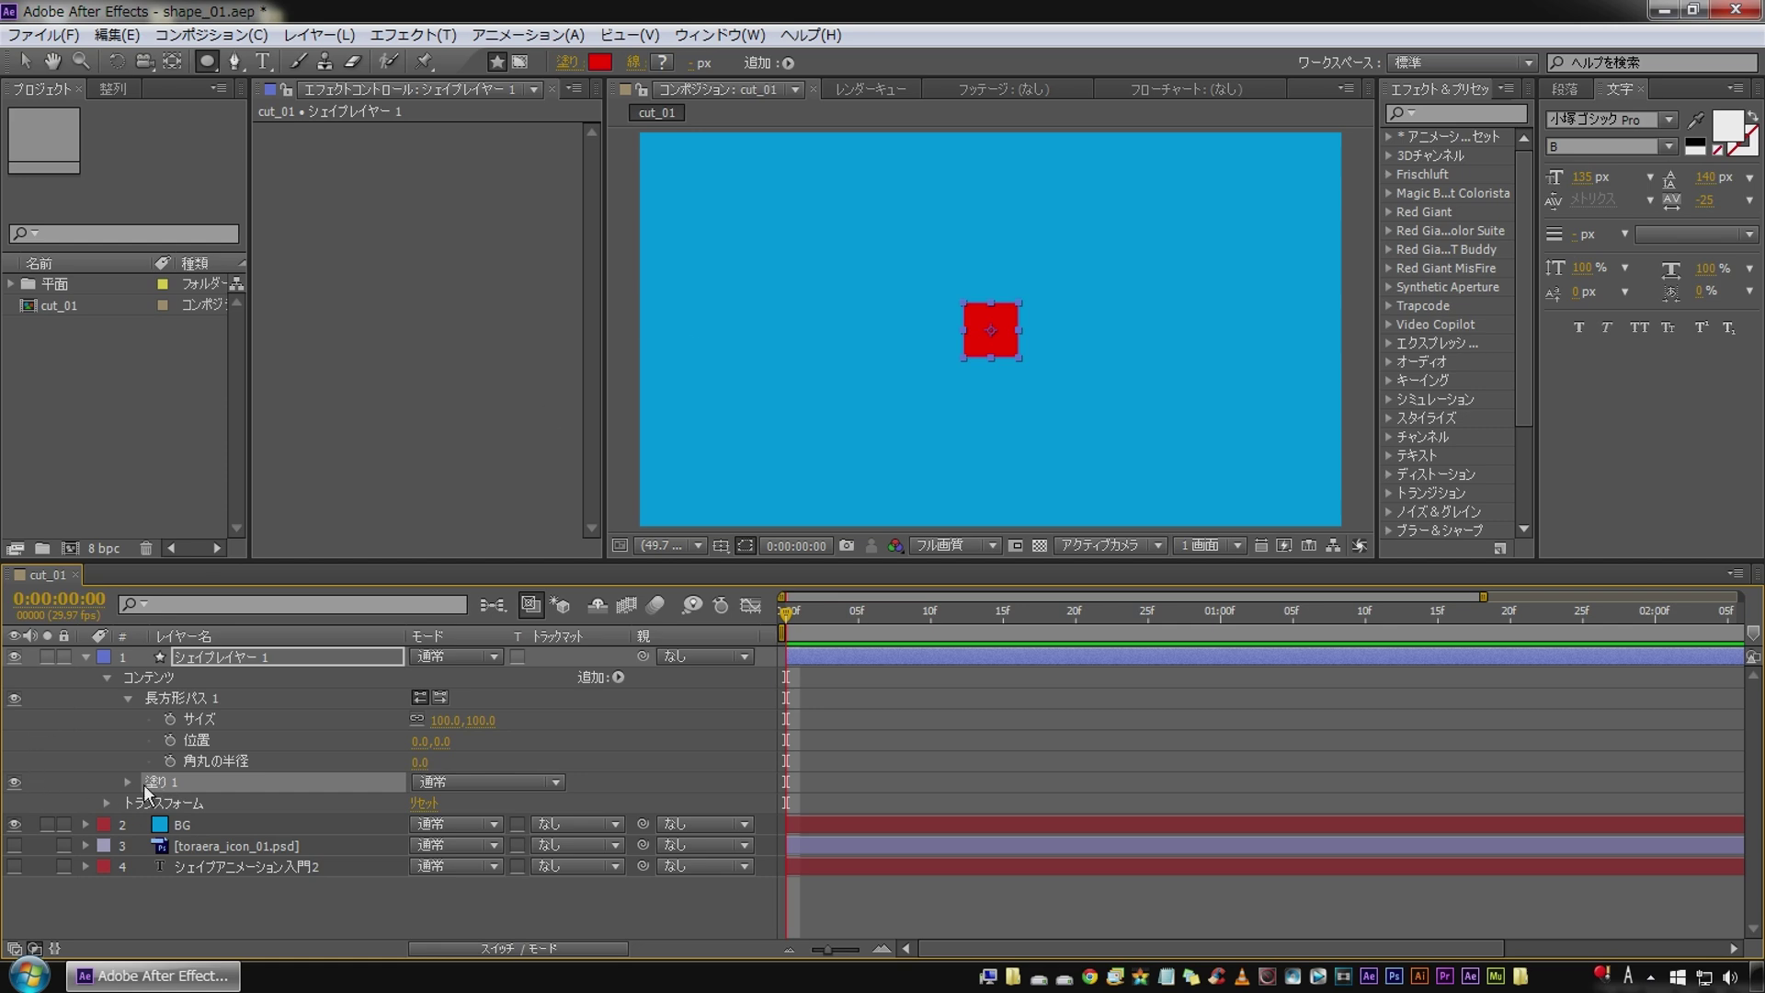
click(127, 783)
click(423, 845)
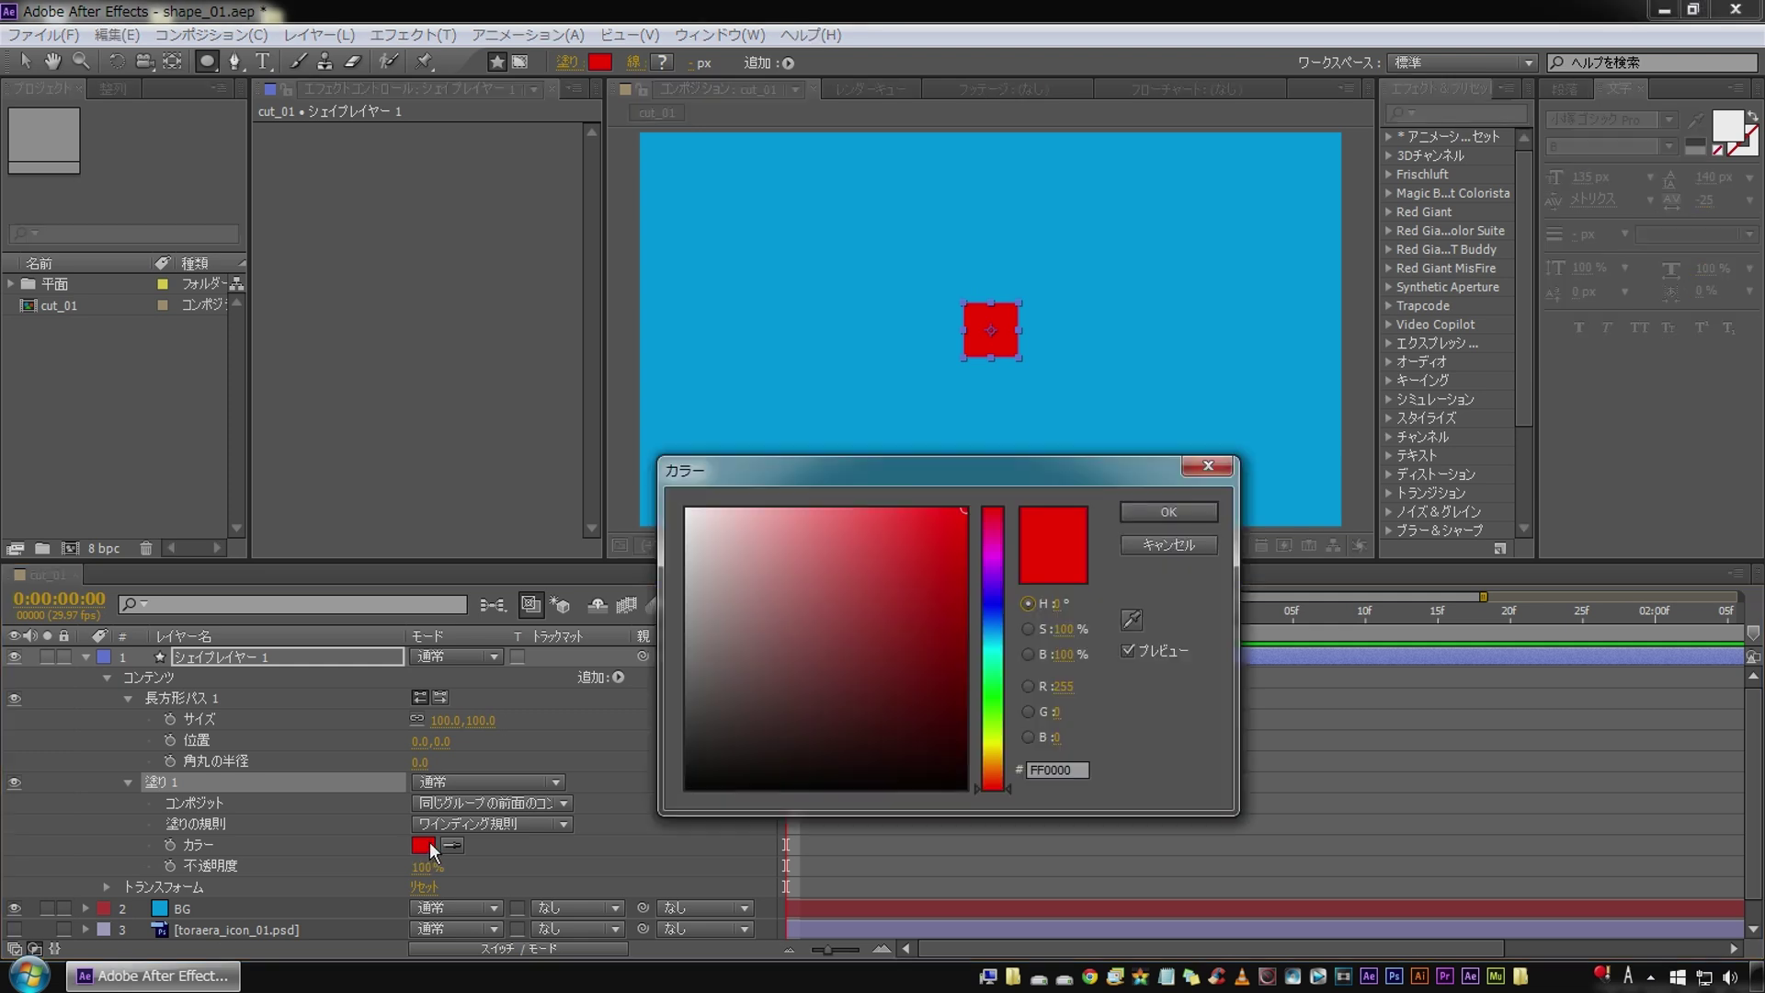
drag(714, 583, 619, 480)
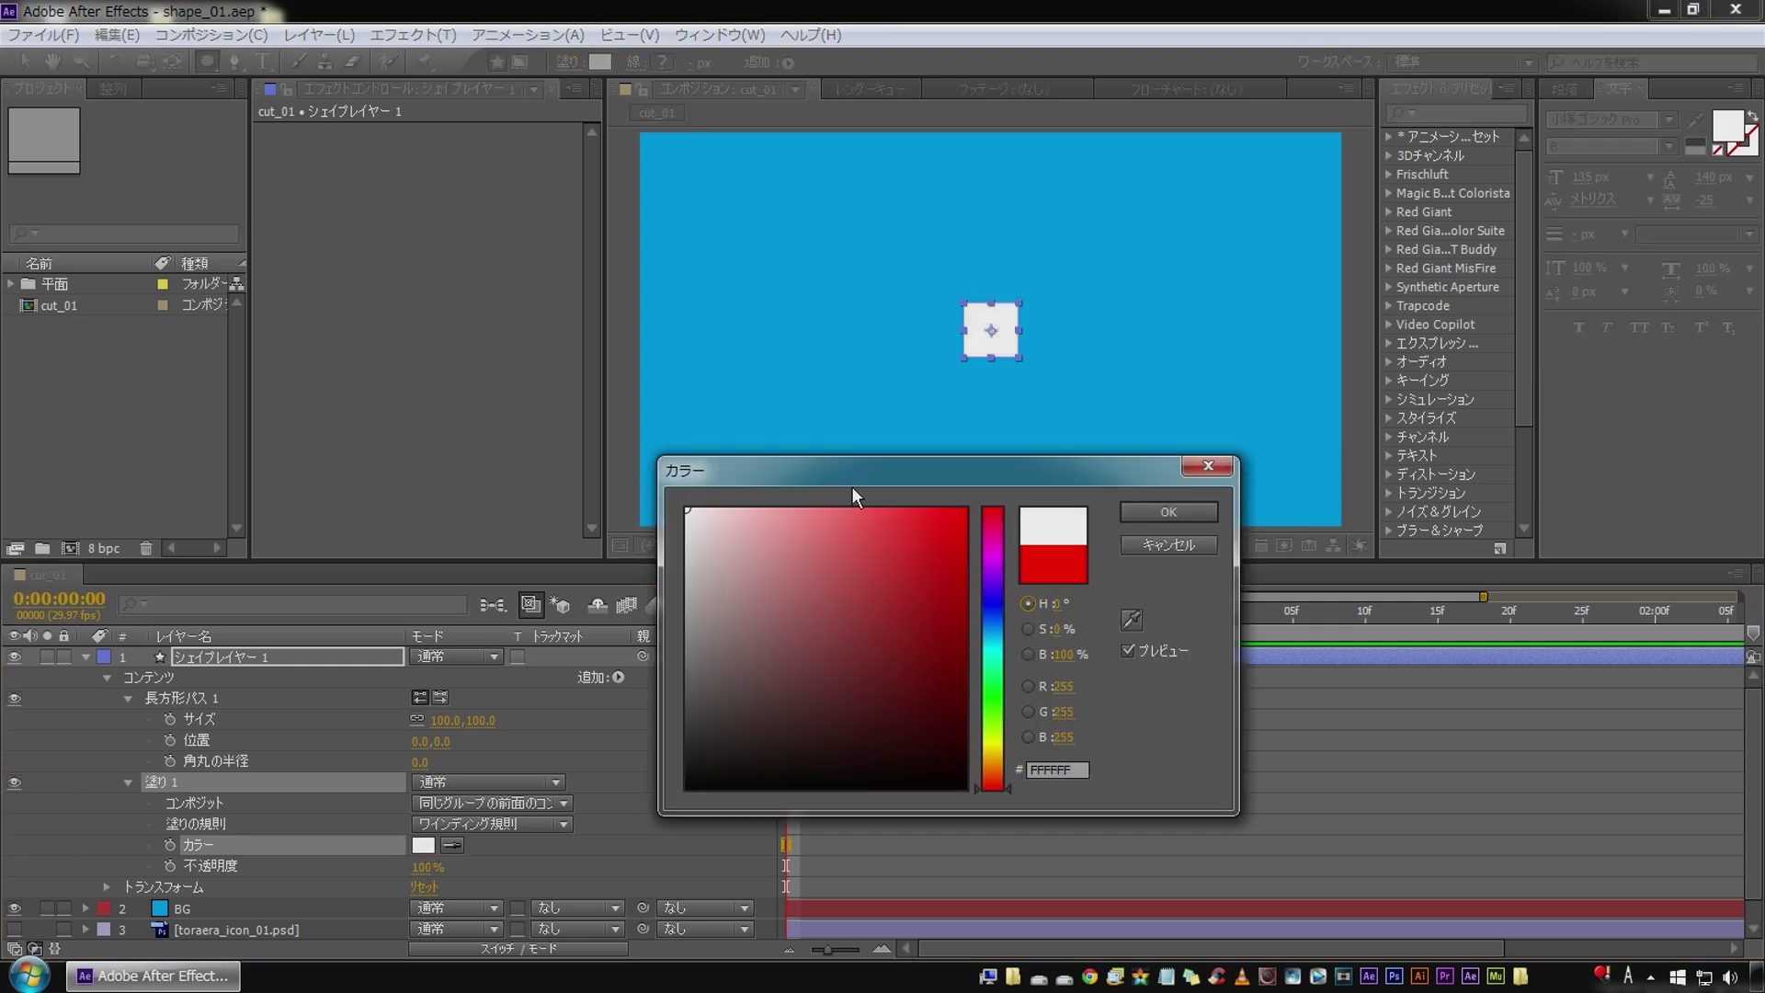
click(1169, 512)
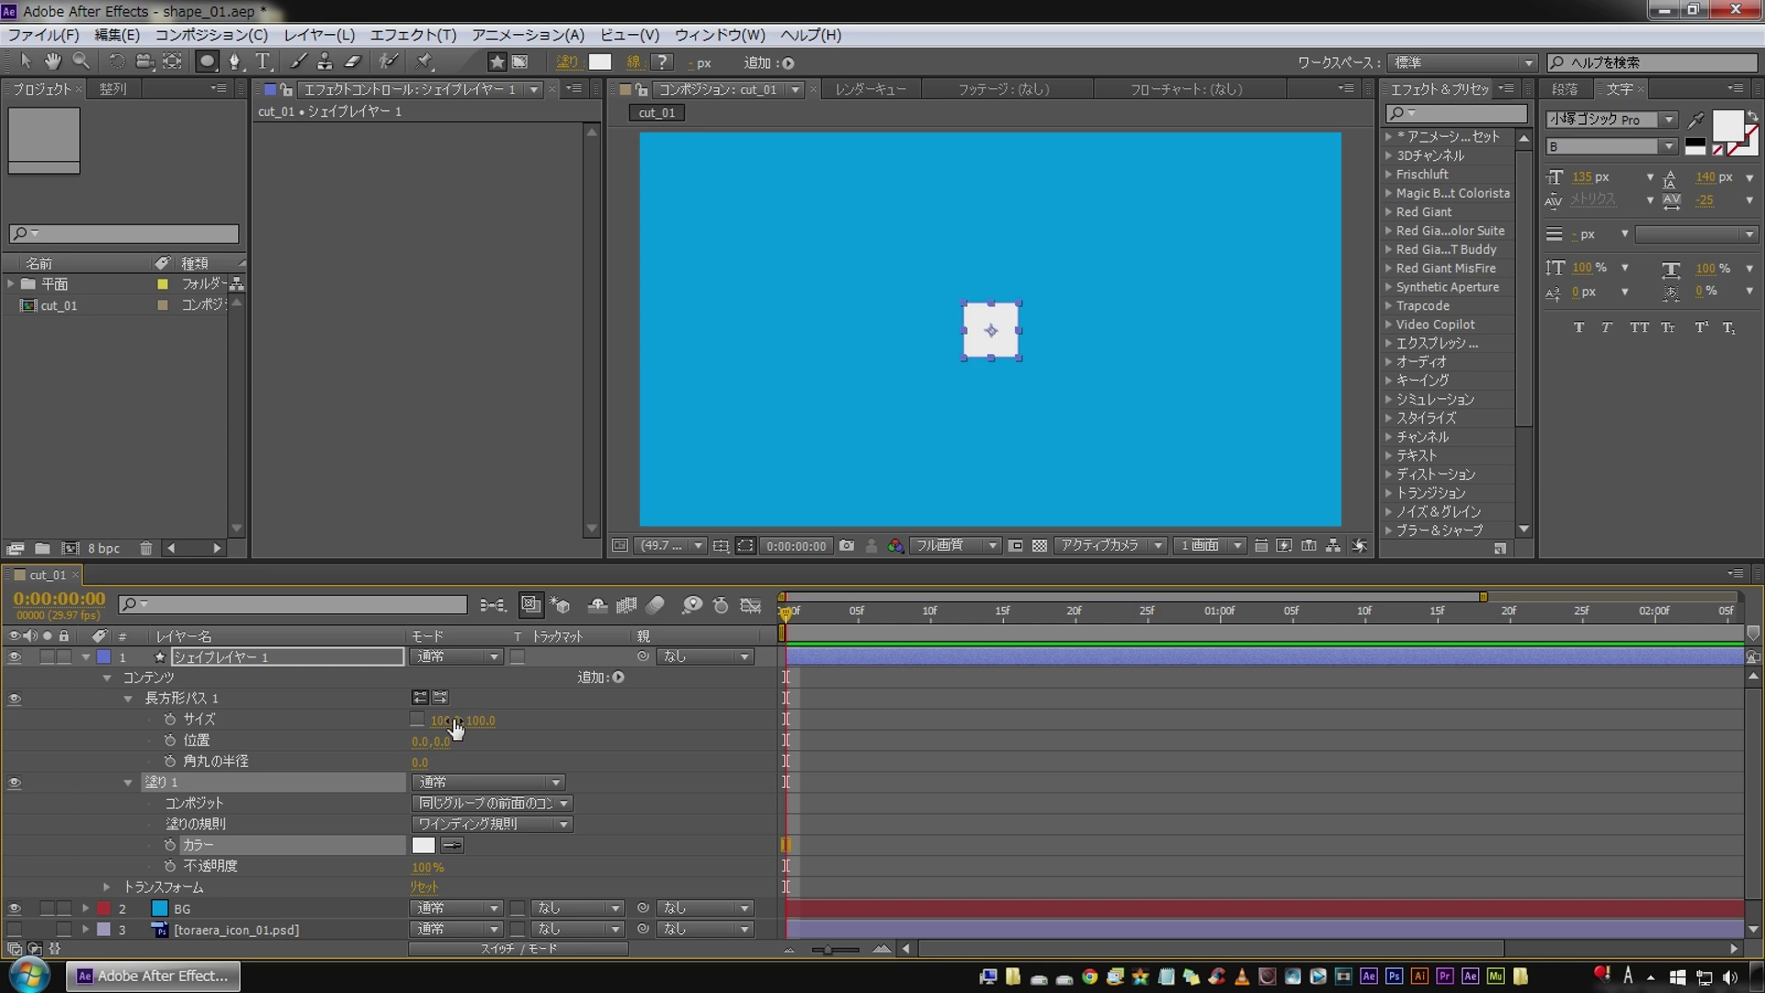
mouse_move(445, 721)
mouse_down()
mouse_move(415, 719)
mouse_move(432, 731)
mouse_up()
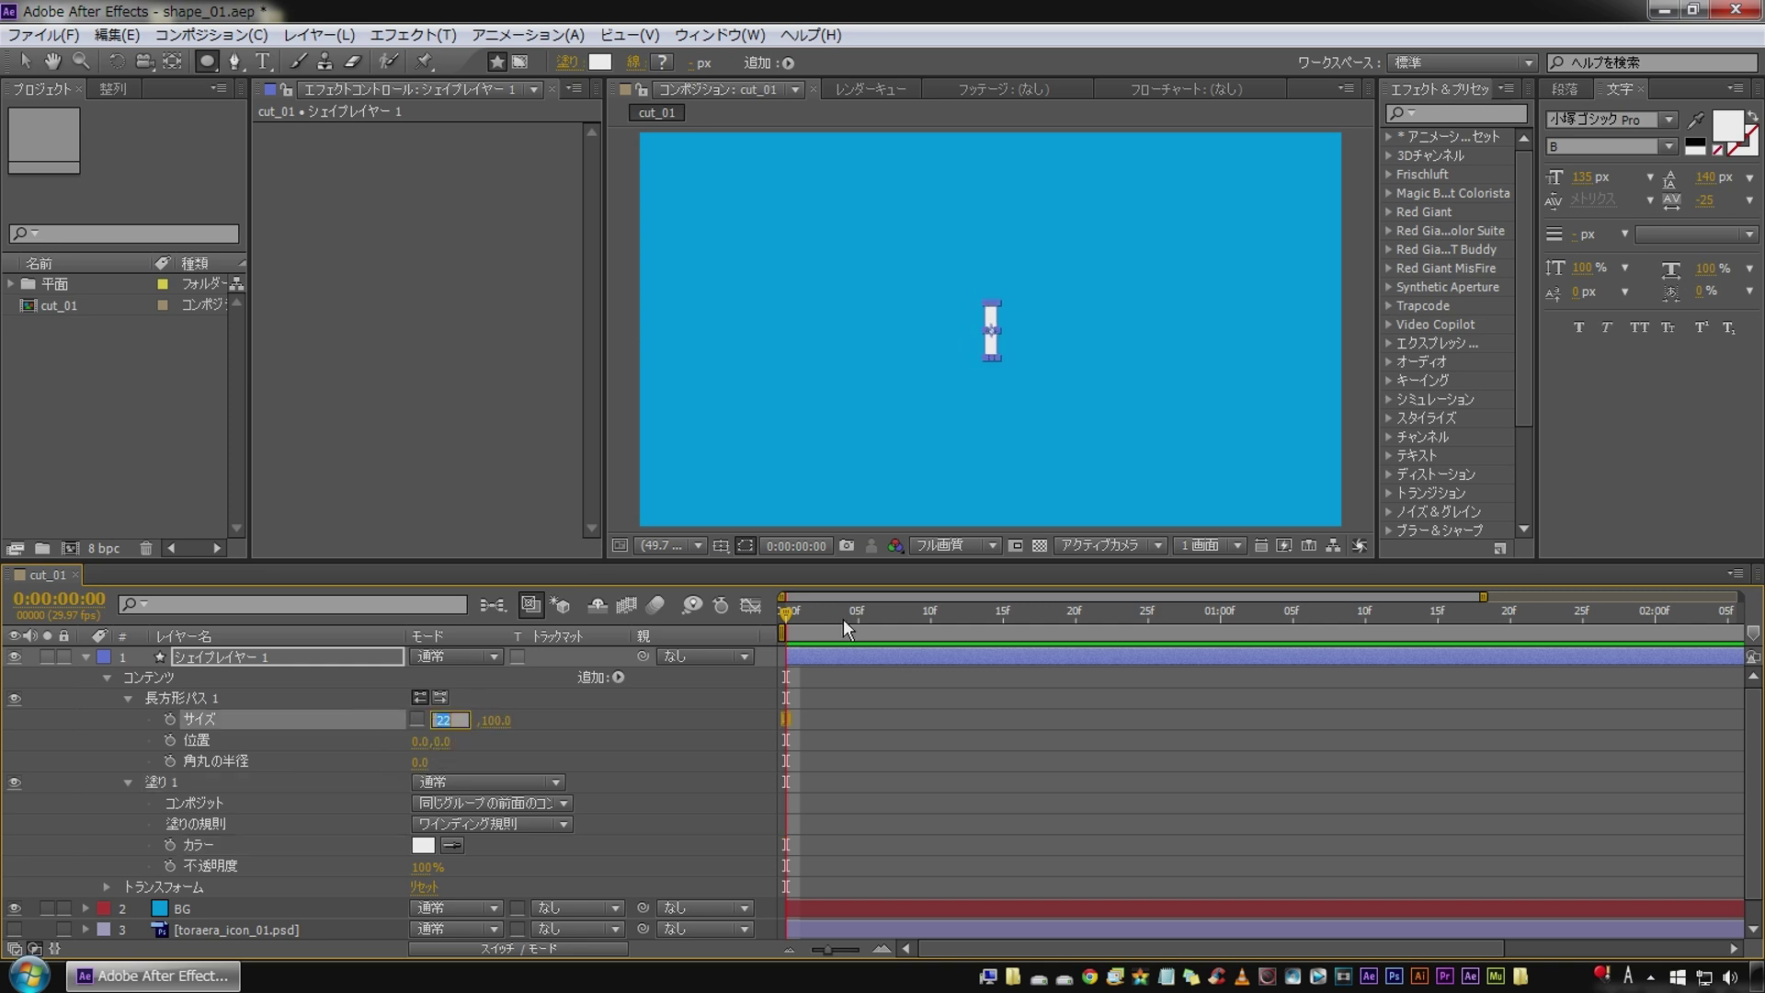
Resize the rectangle path to 5 × 223 so it becomes a thin vertical bar.
click(594, 709)
mouse_move(469, 719)
mouse_down()
mouse_move(664, 705)
mouse_move(597, 712)
mouse_up()
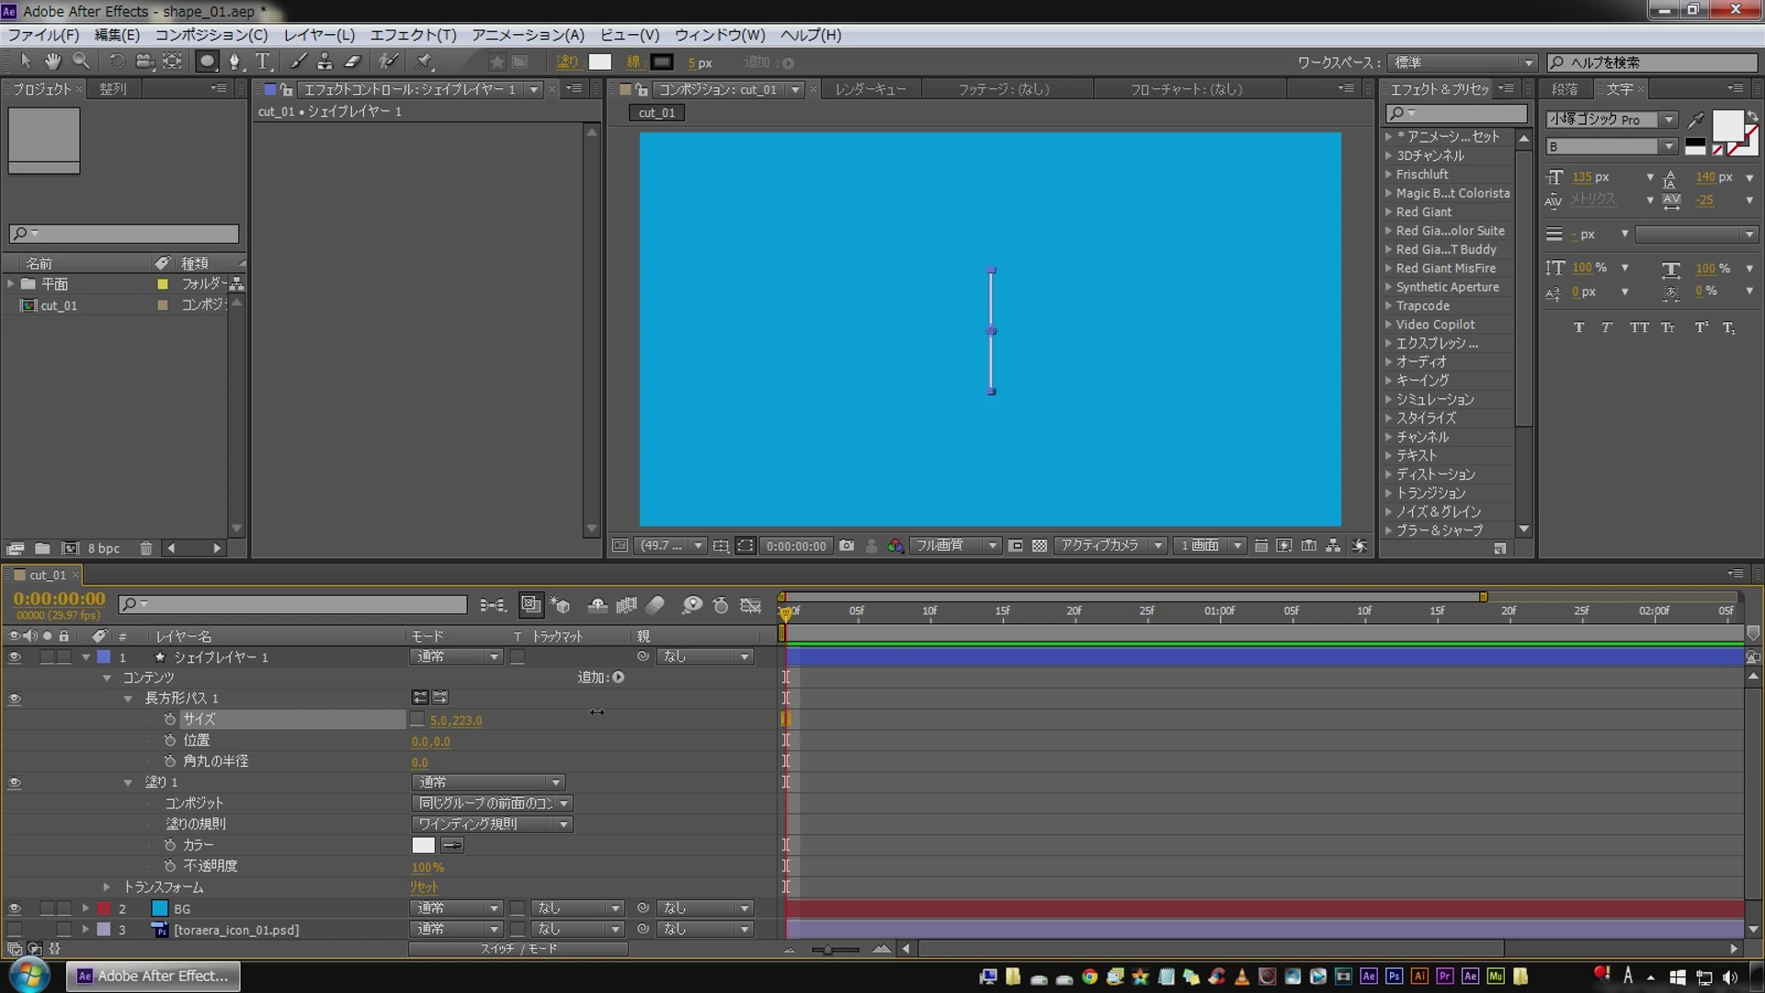
click(598, 712)
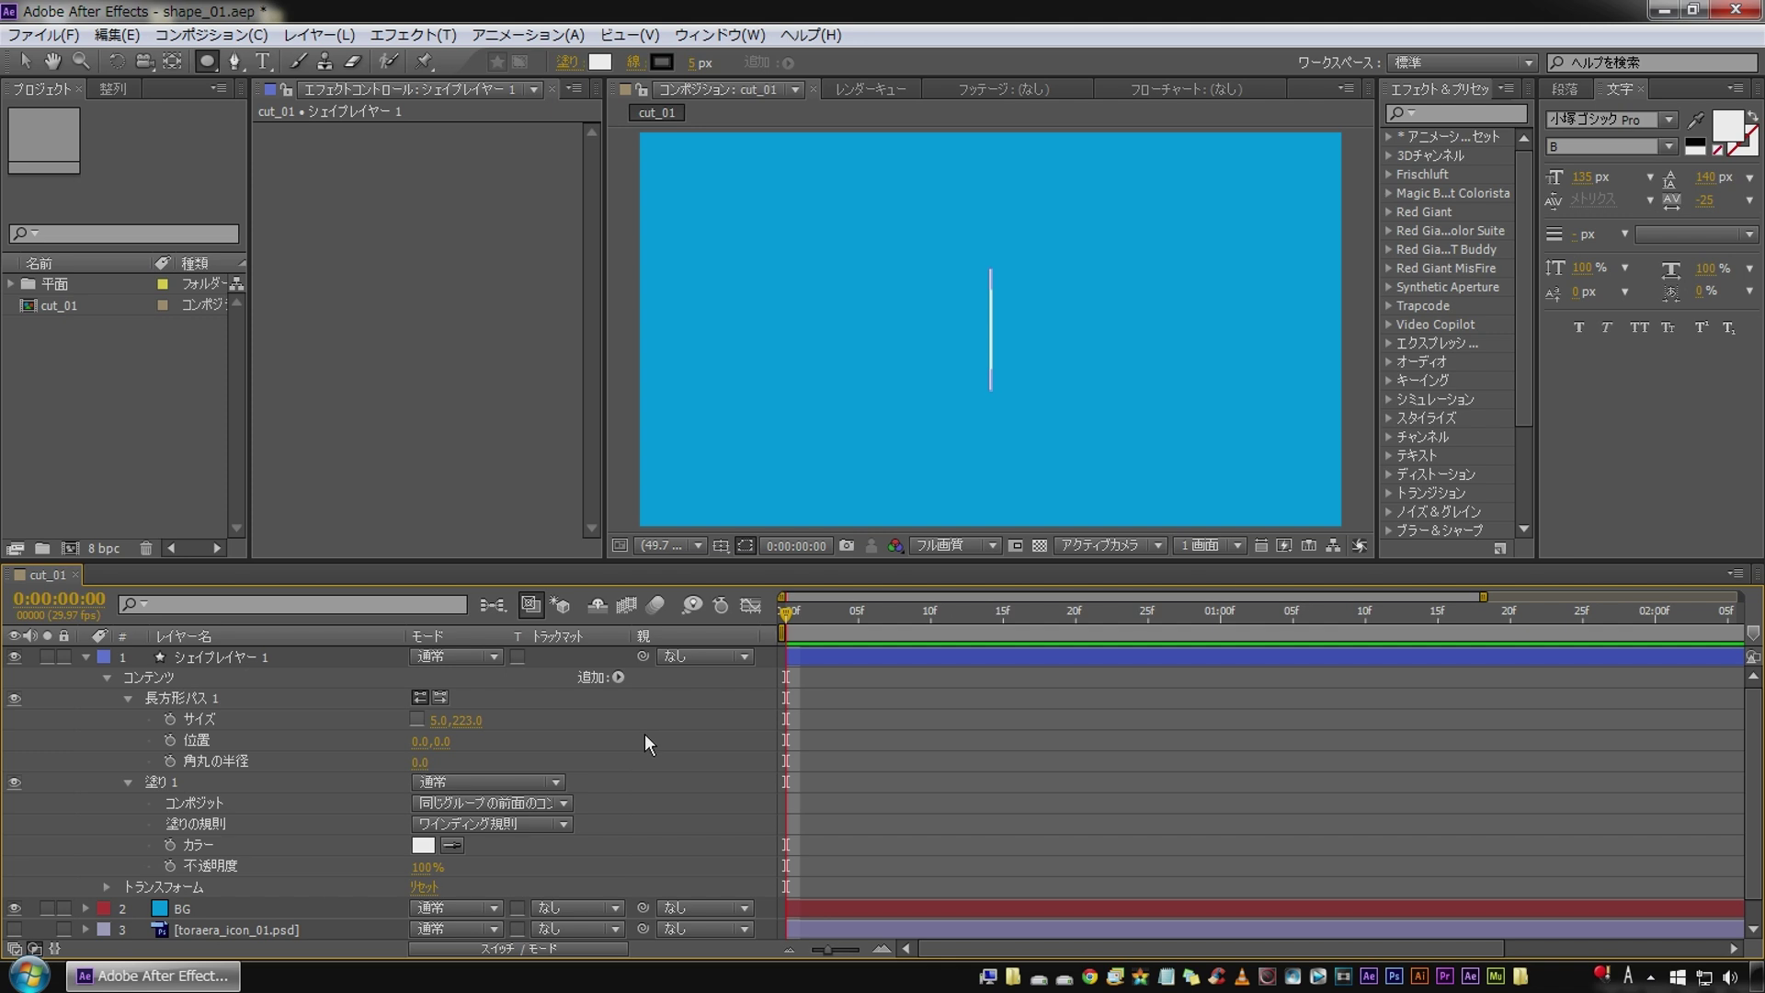
Add an empty group and move Rectangle Path 1 and Fill 1 into it.
click(621, 677)
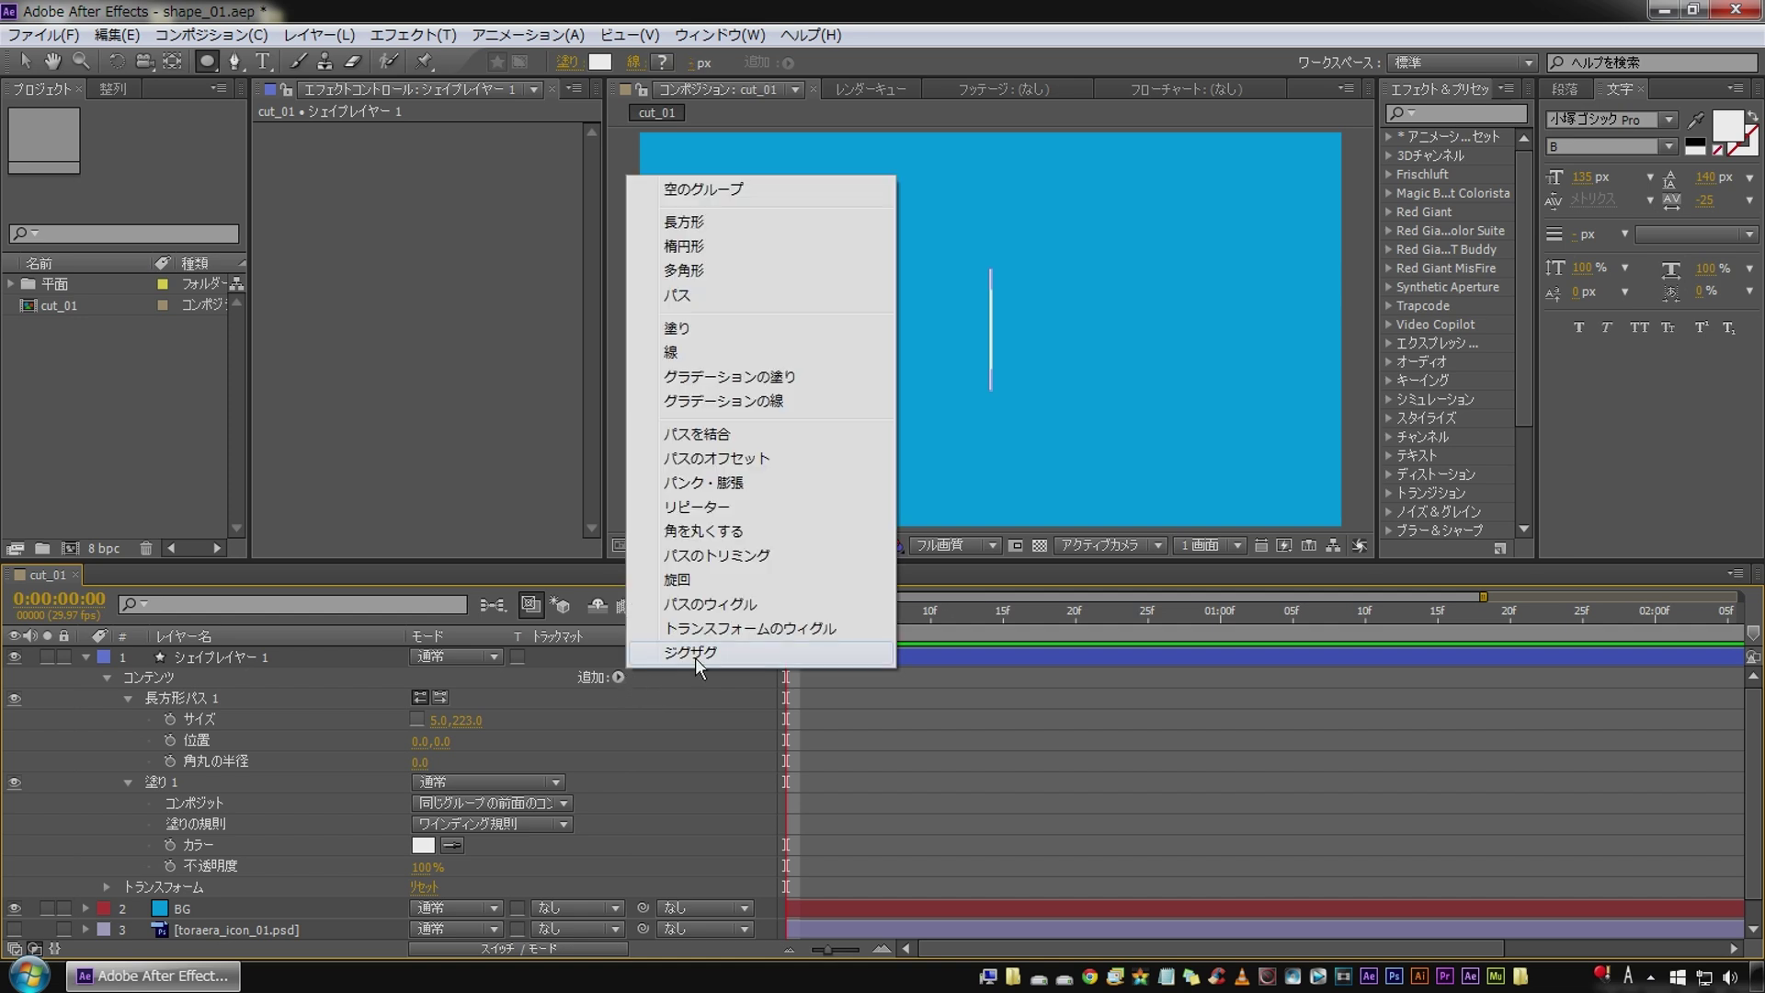
click(724, 196)
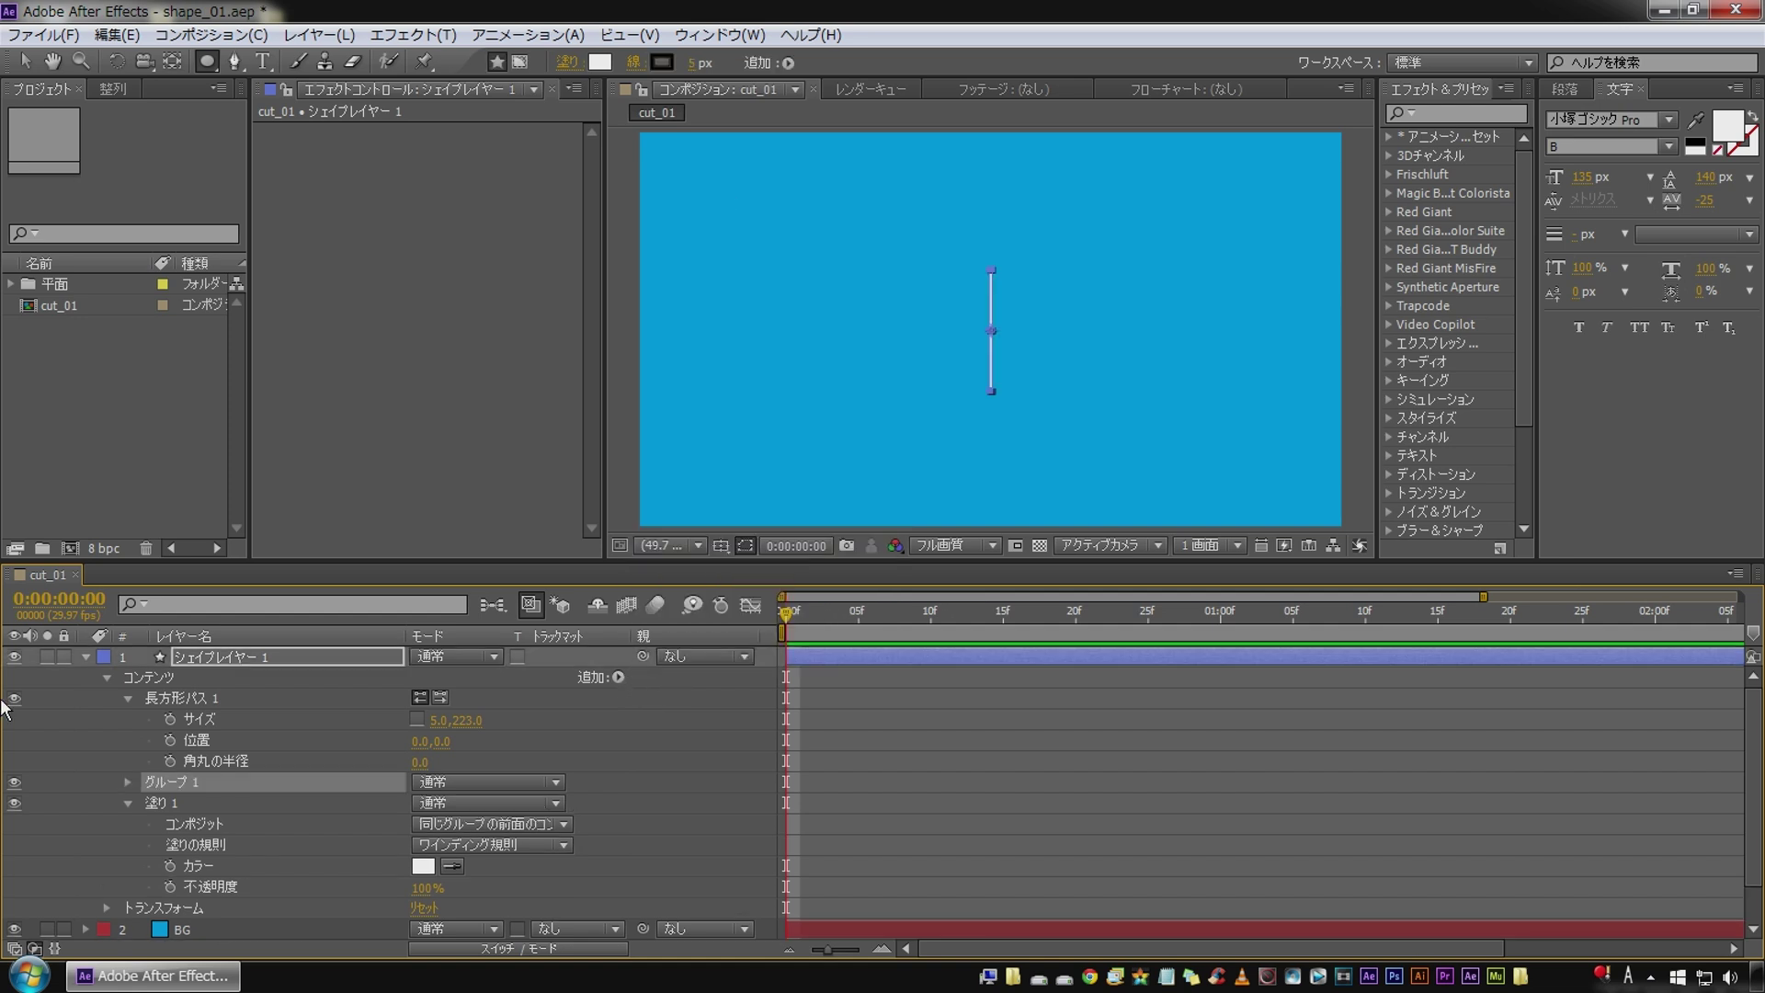
mouse_move(180, 696)
mouse_down()
mouse_move(177, 778)
mouse_move(180, 700)
mouse_up()
click(152, 720)
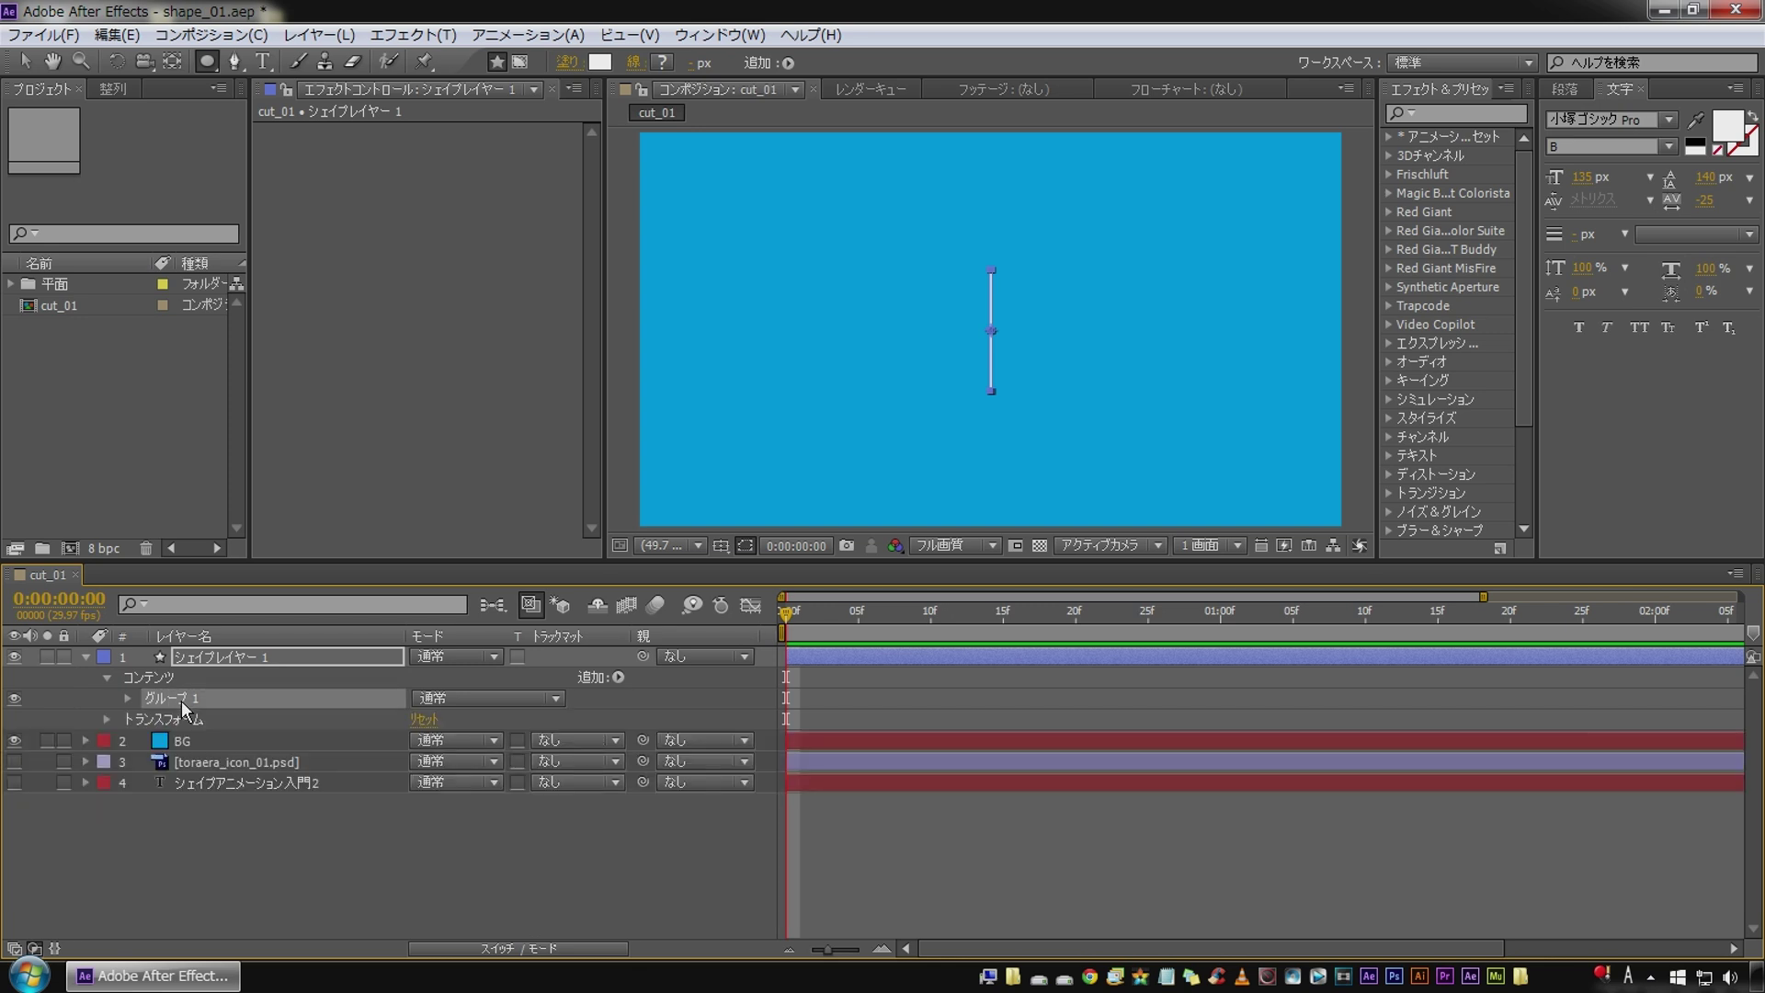
Expand Group 1 to reveal its own Transform: Group 1 properties.
click(129, 697)
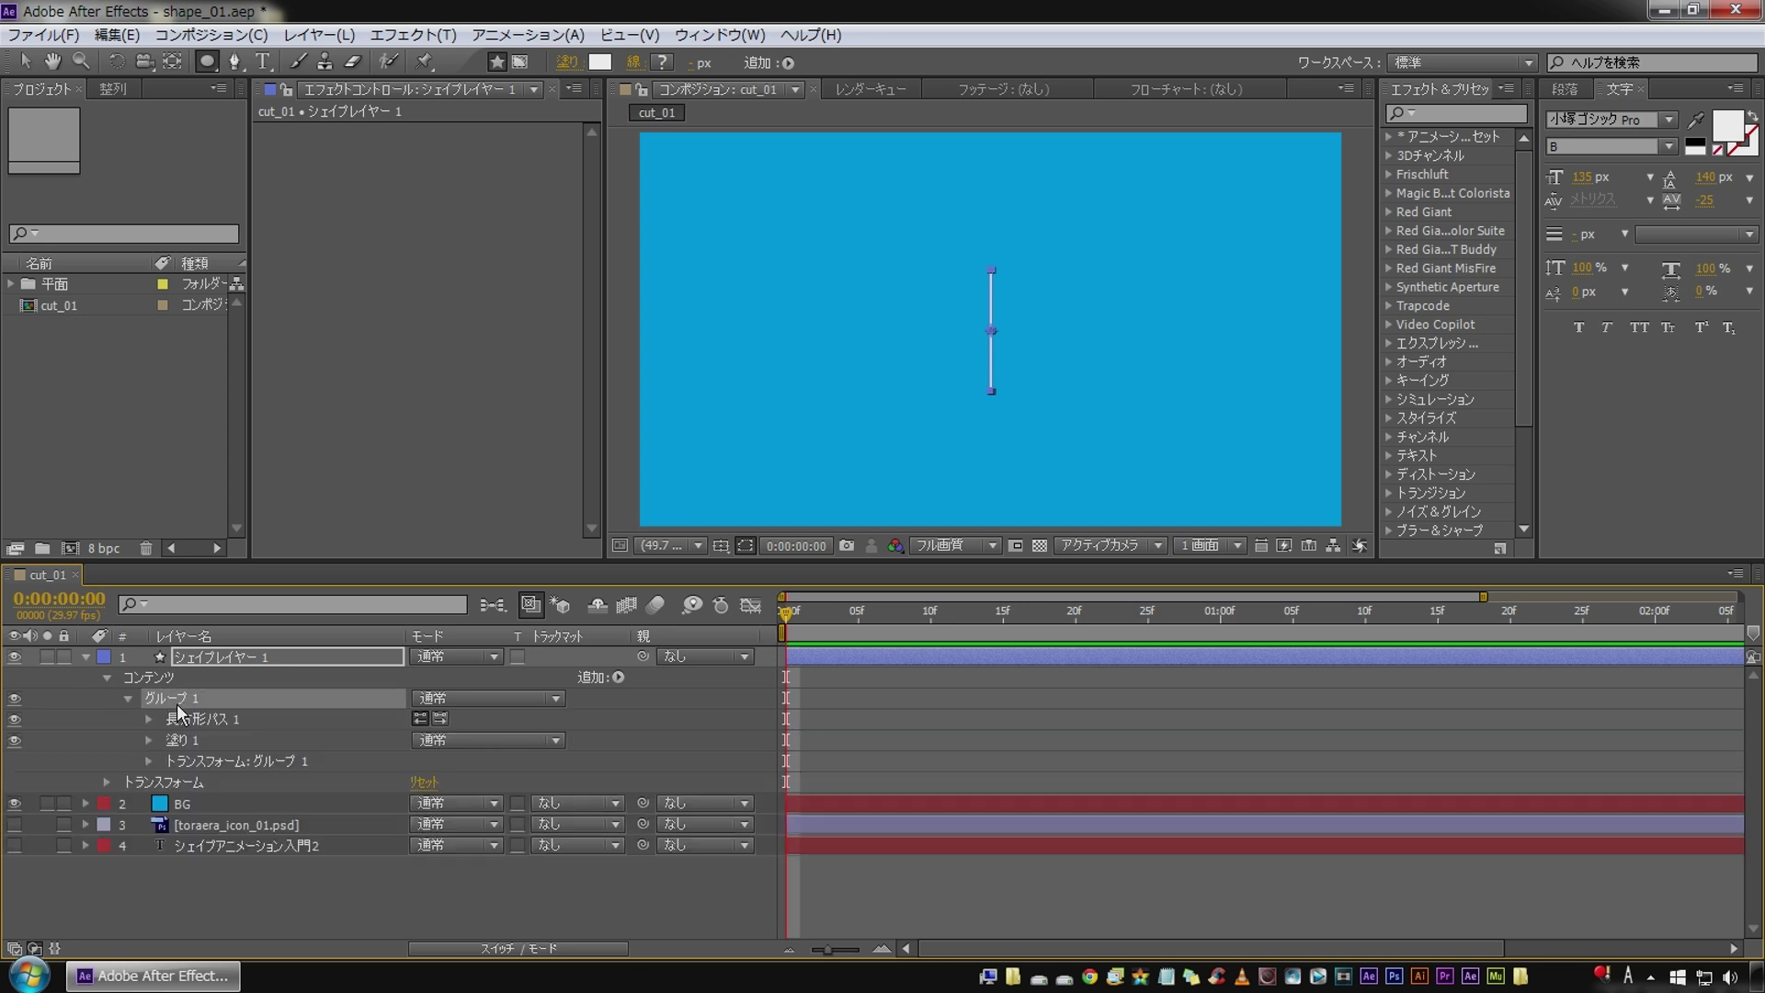
click(195, 762)
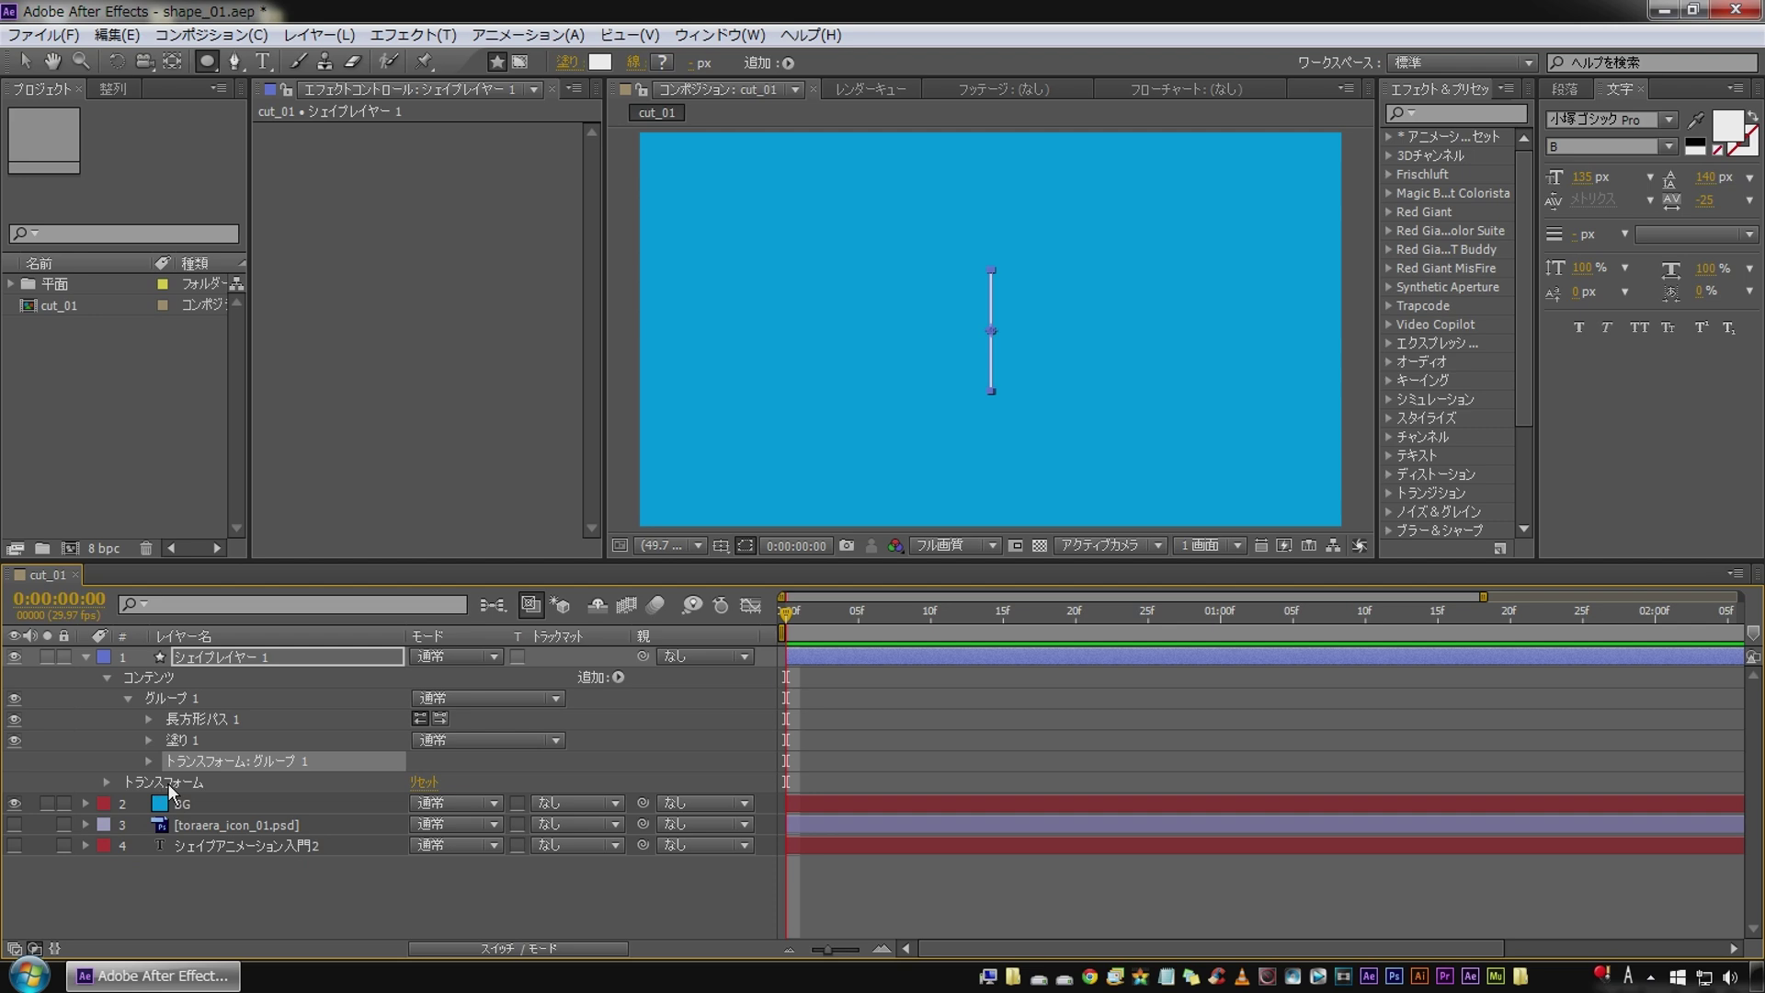
click(171, 781)
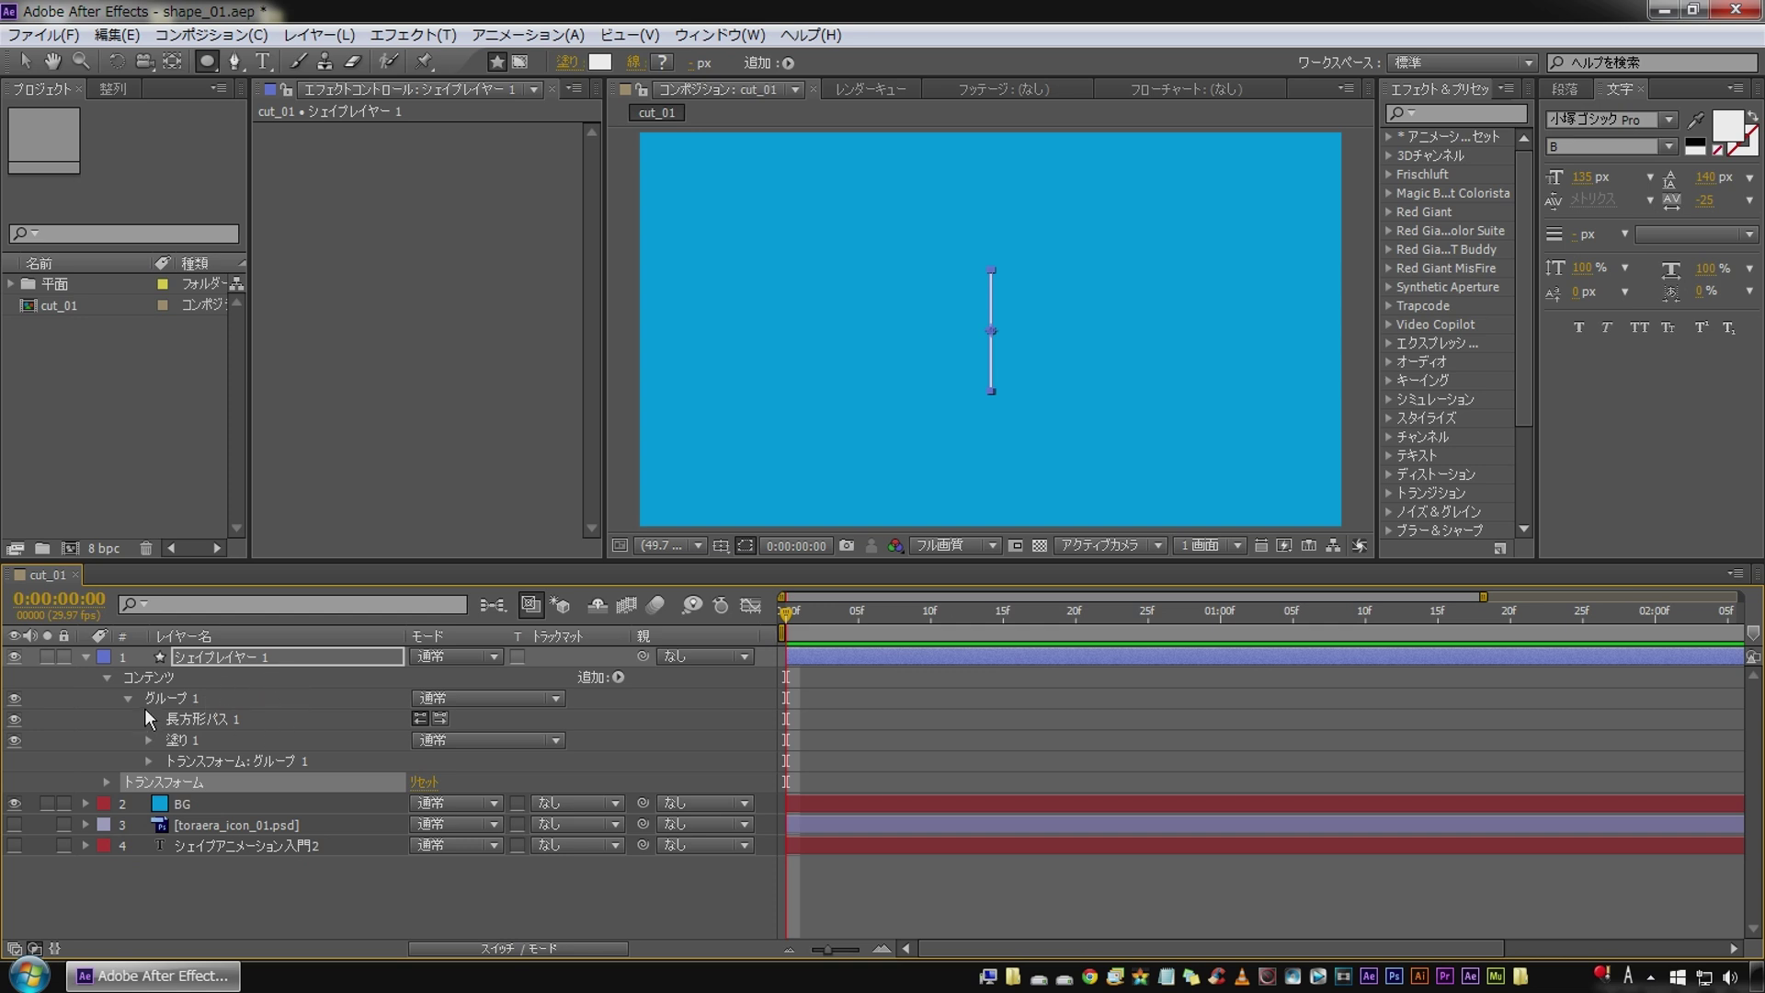
click(183, 702)
click(220, 763)
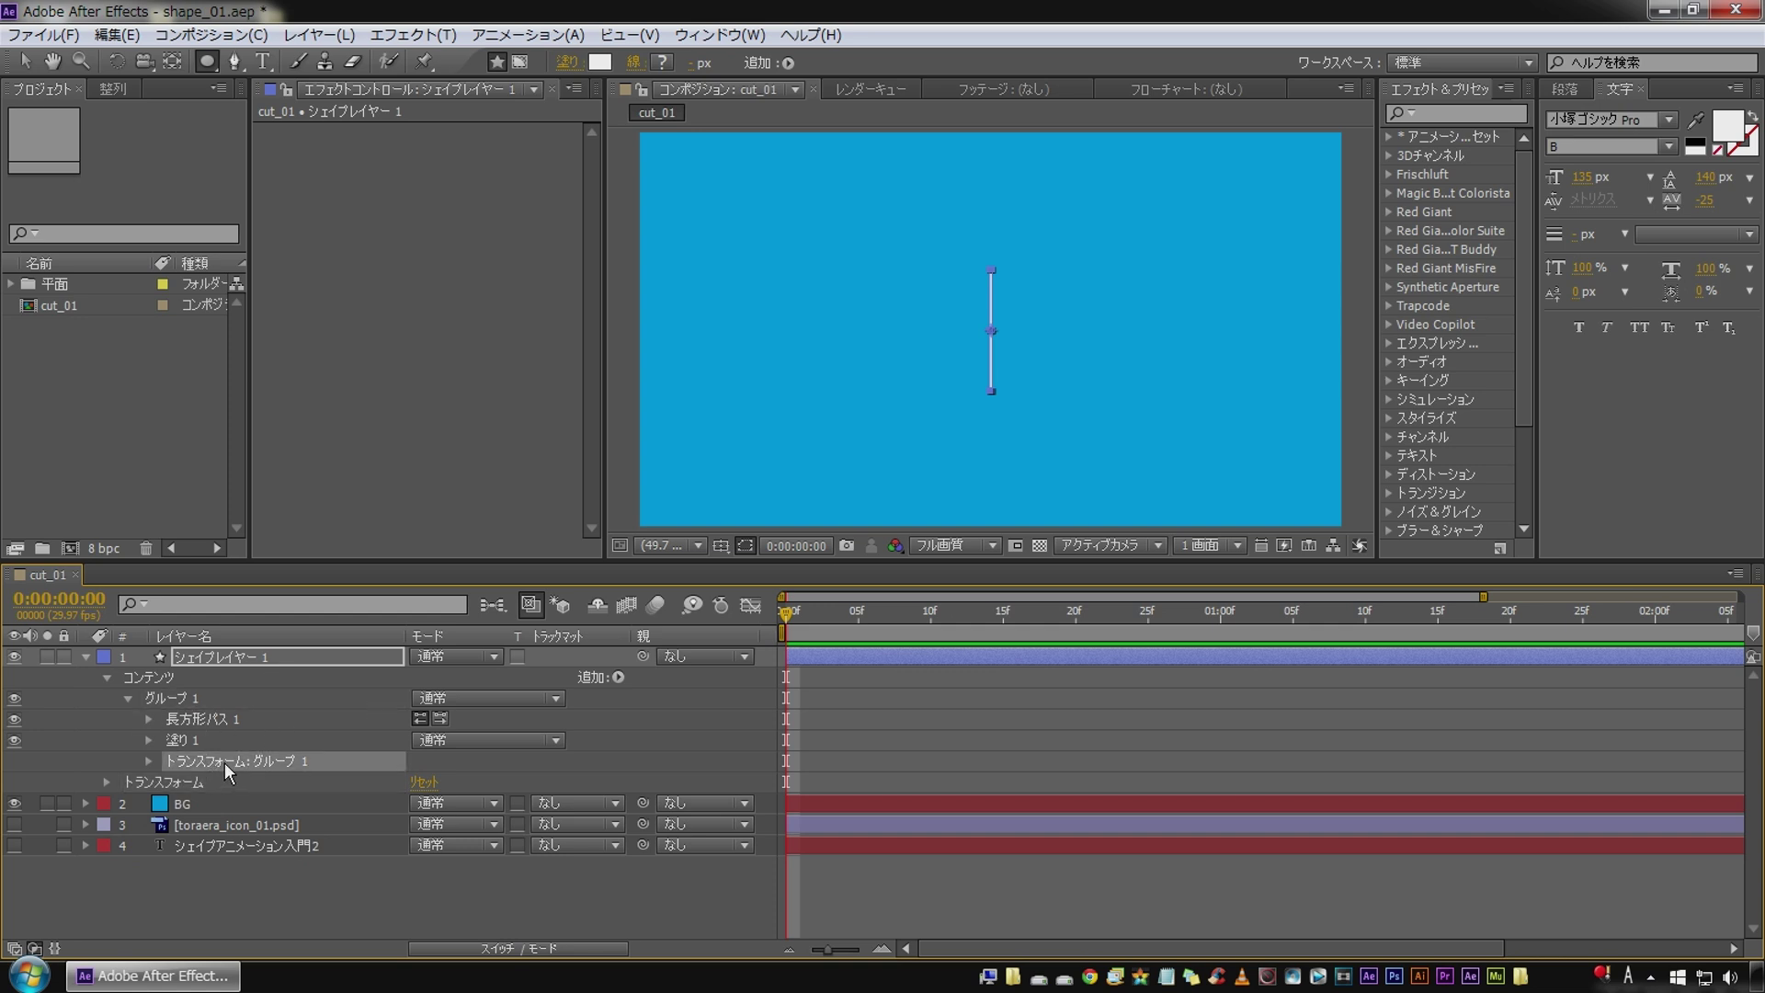
click(148, 761)
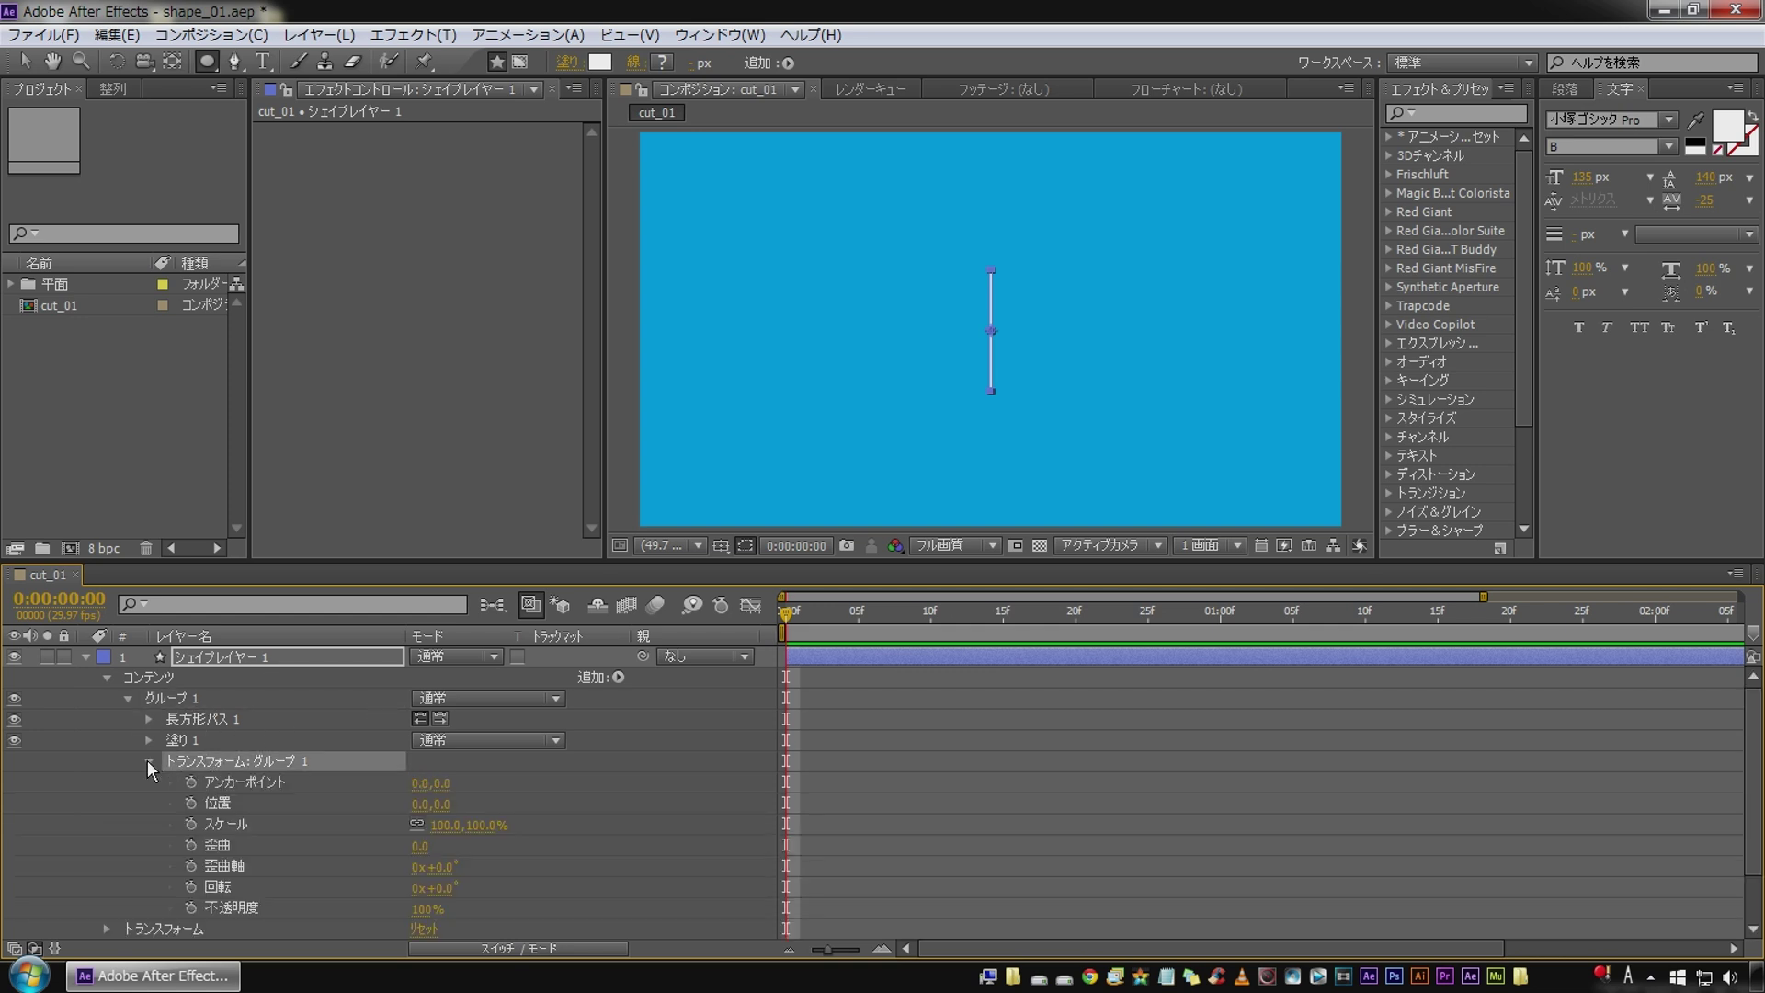
Keyframe the group's position from 0,0 at frame 0 to 0,-268 at frame 15 and preview.
click(194, 802)
click(1001, 615)
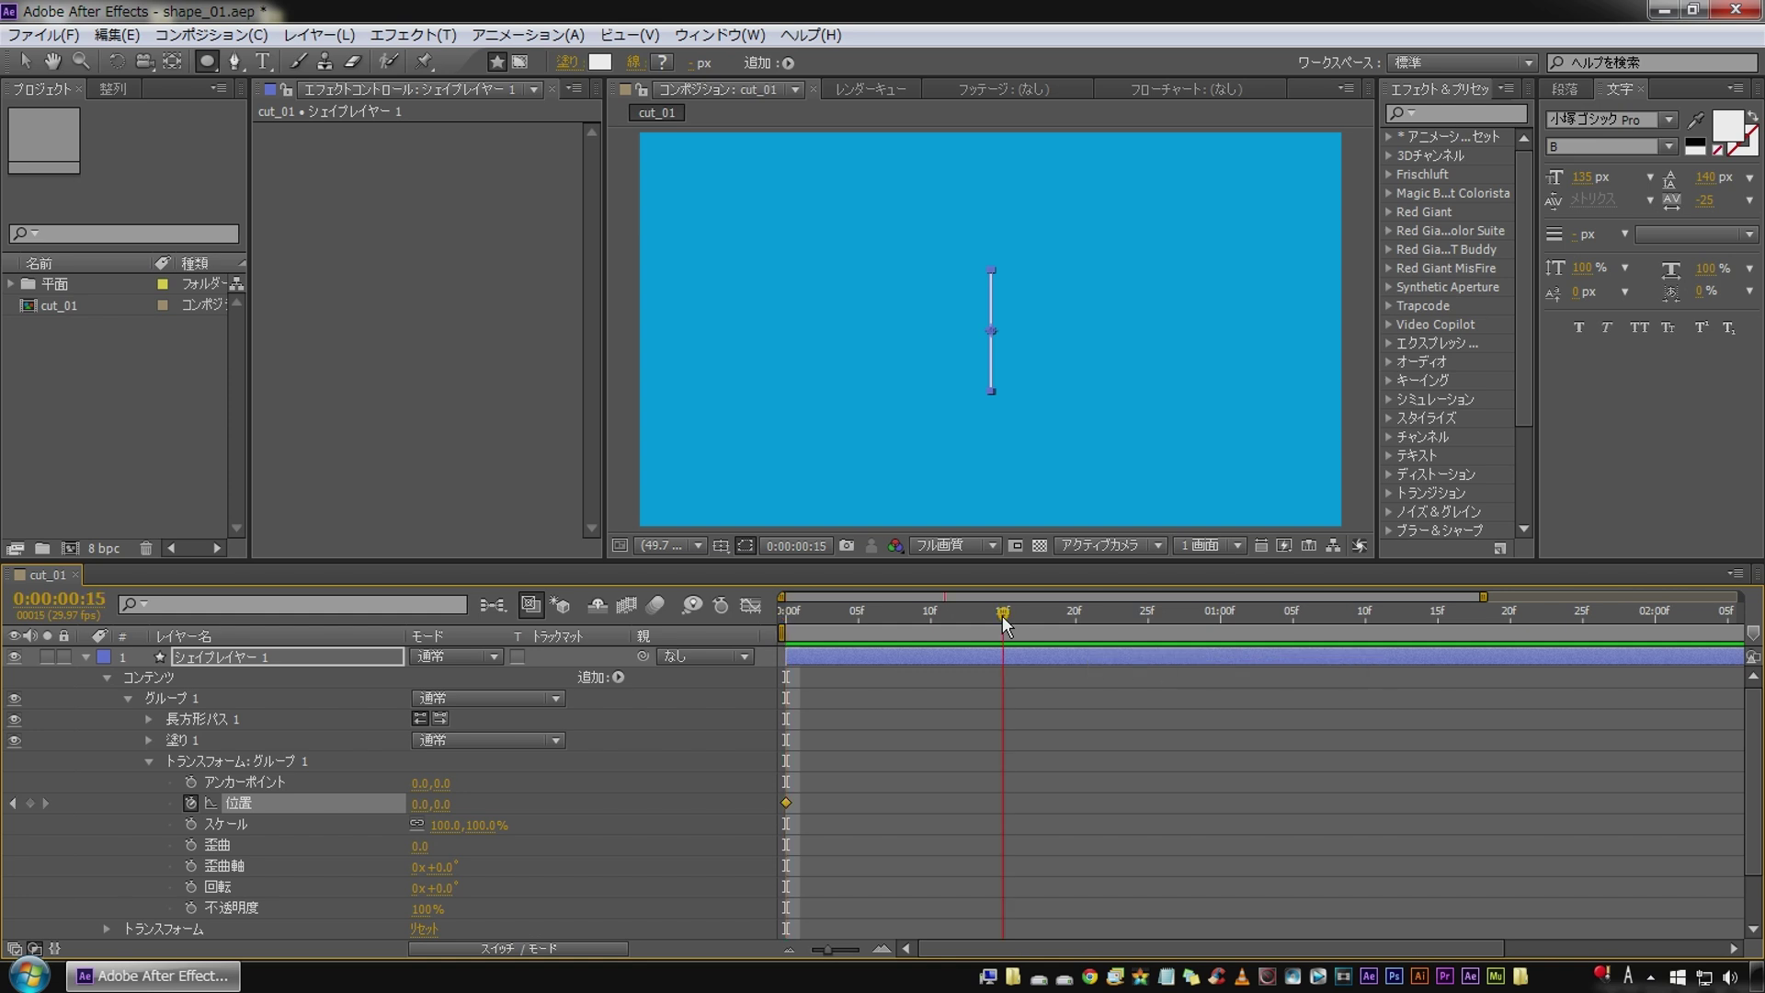
mouse_move(449, 810)
mouse_down()
mouse_move(137, 756)
mouse_move(204, 768)
mouse_up()
drag(982, 608, 675, 614)
click(897, 699)
key(space)
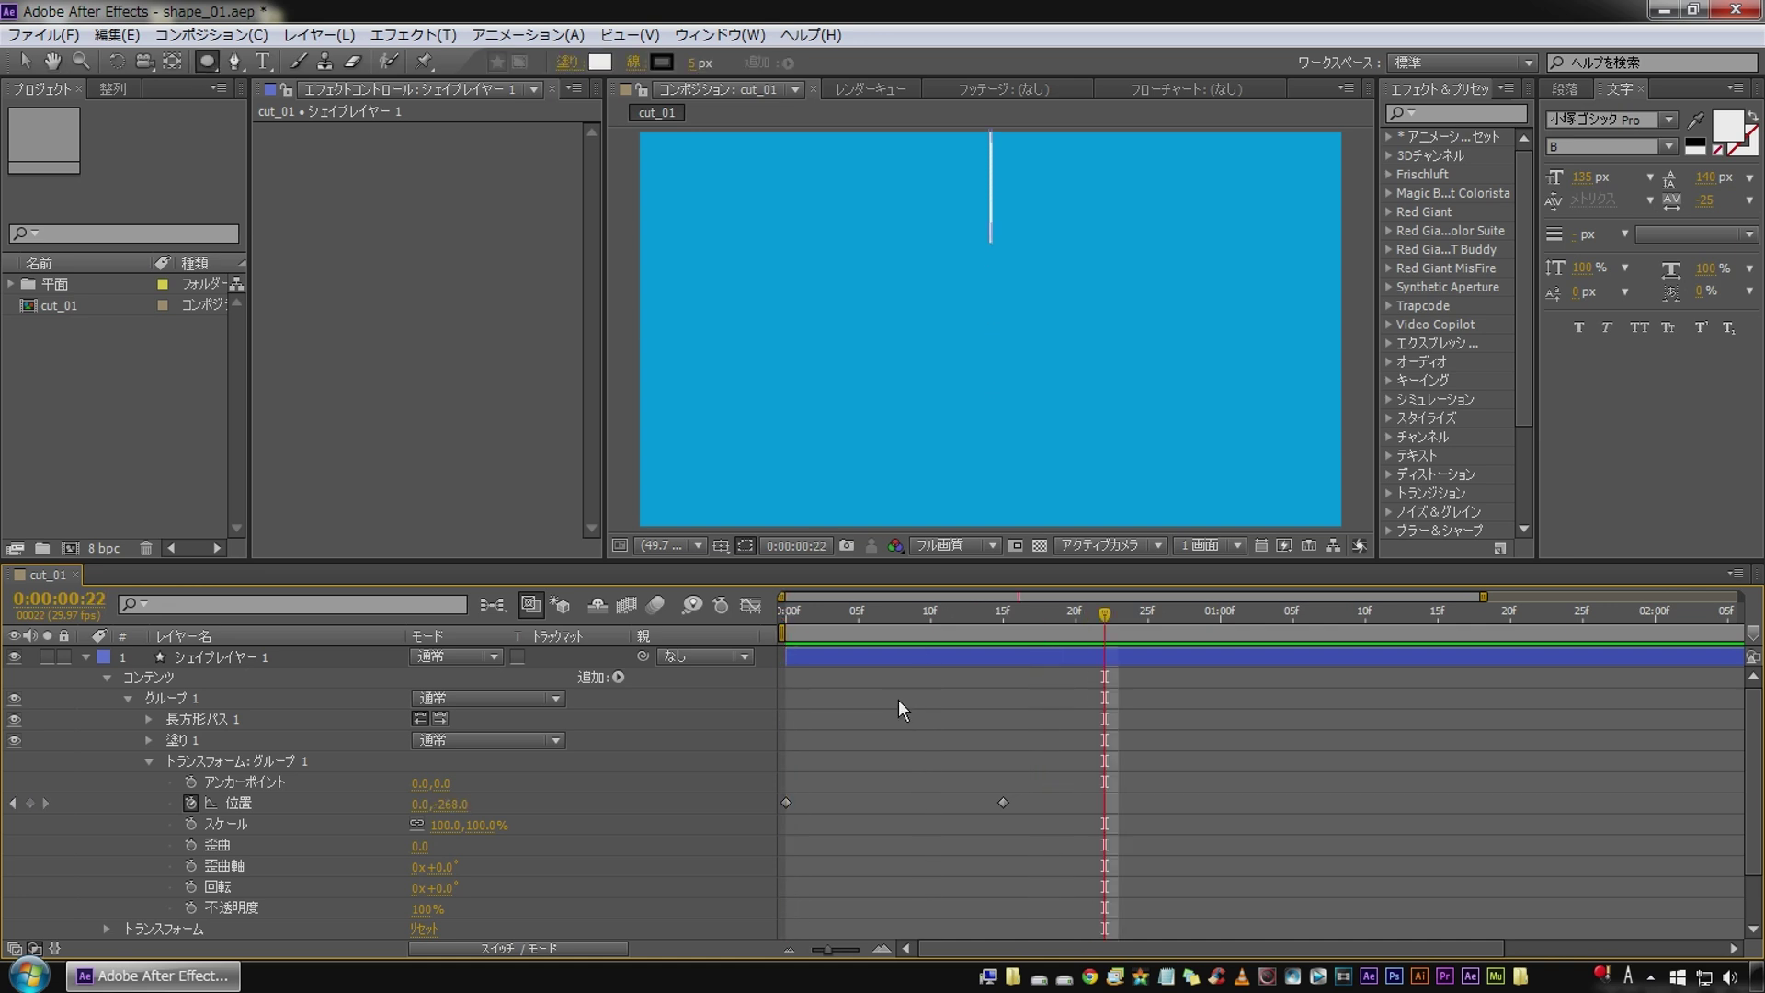
Expand Rectangle Path 1 to show its Size, Position and Roundness.
click(148, 718)
click(149, 719)
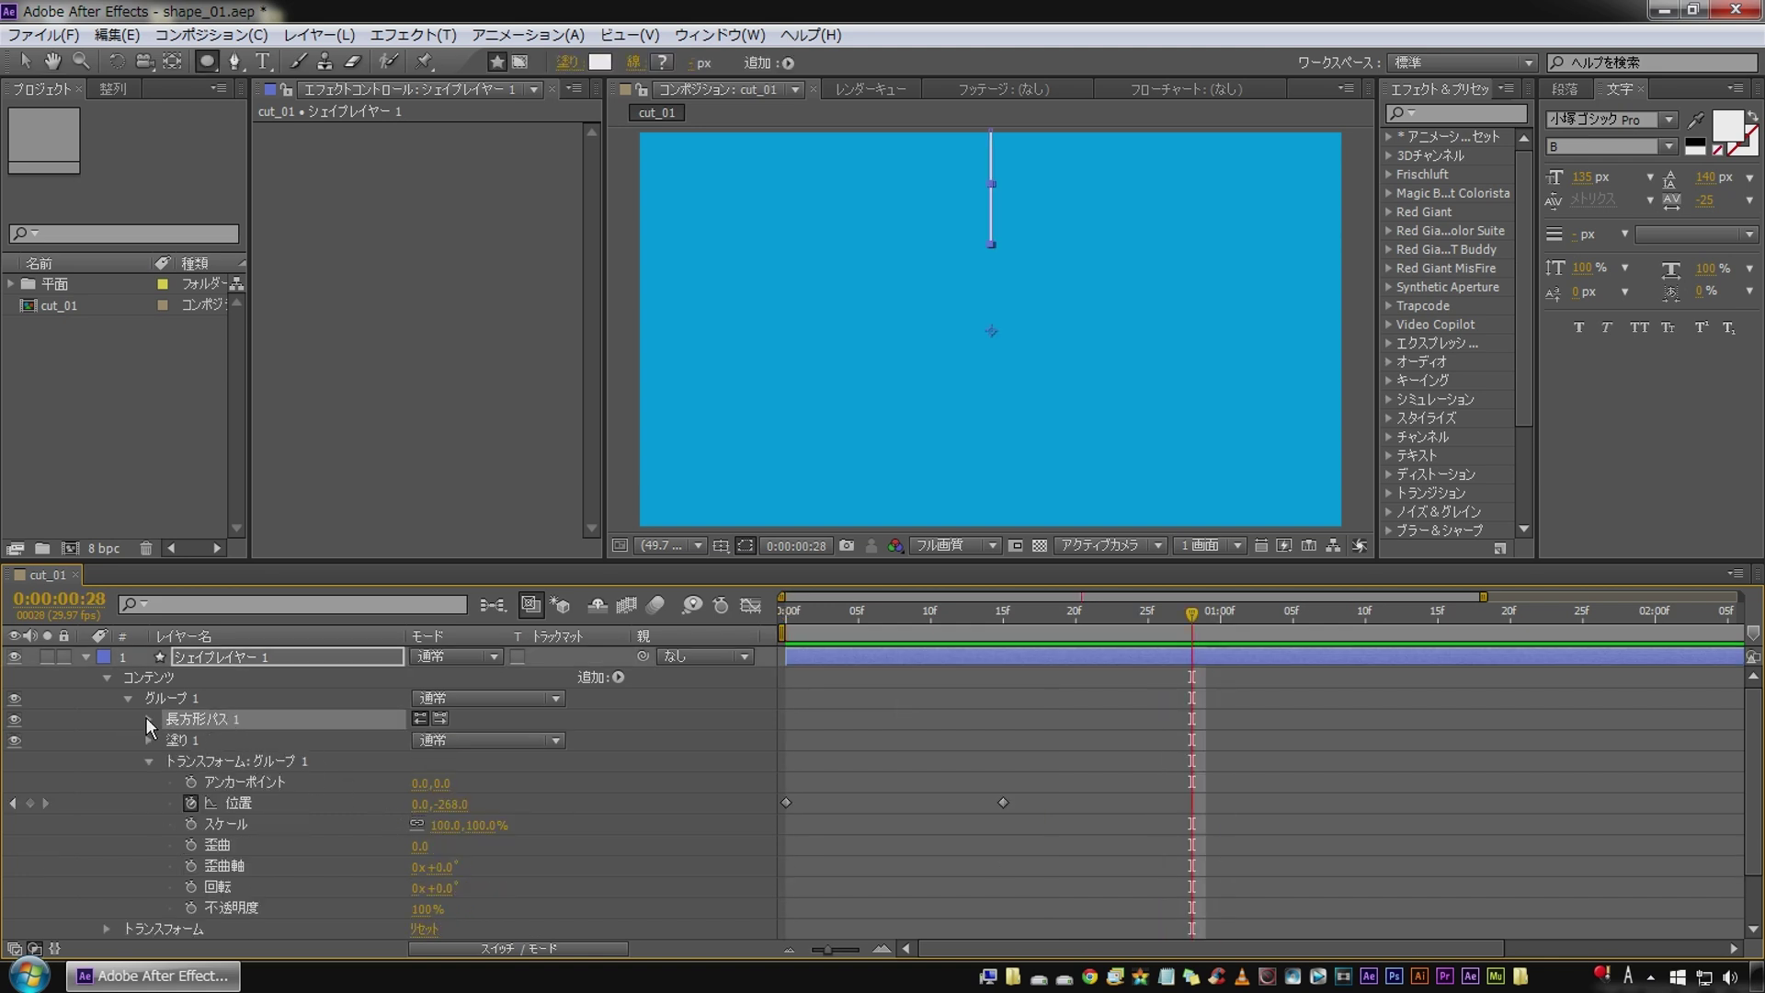
click(147, 717)
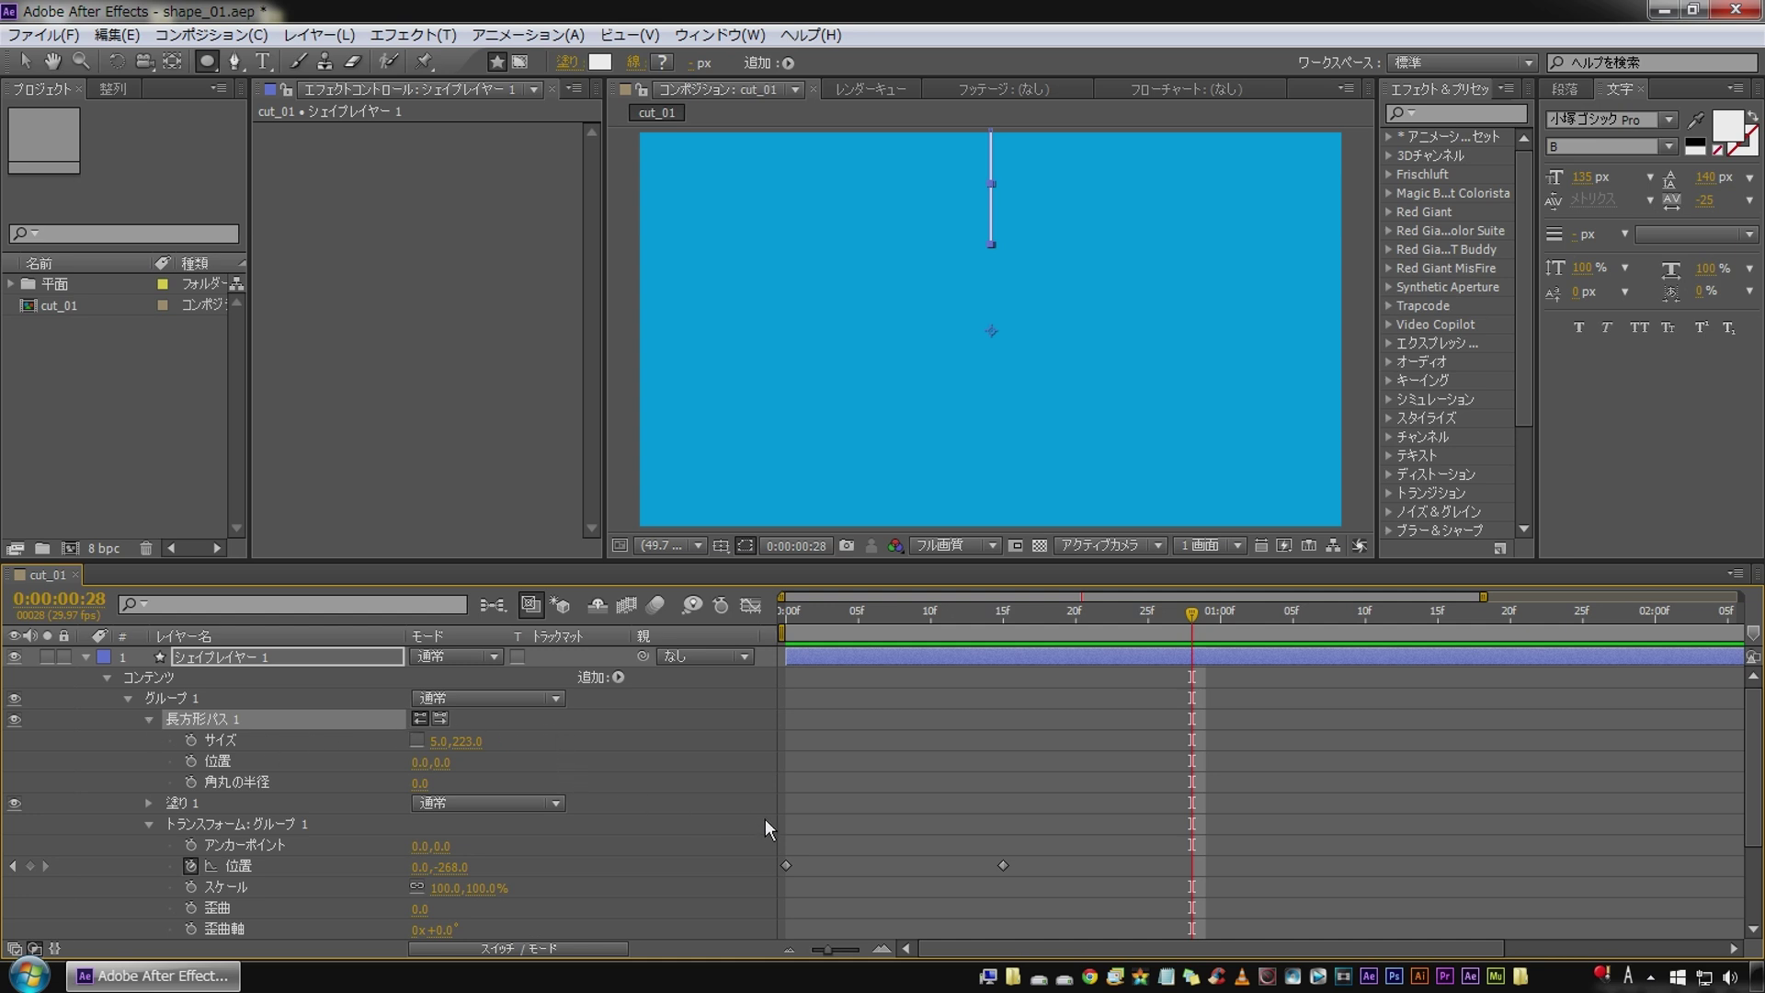
Keyframe the rectangle size from 5,0 at frame 0 to 5,223 at frame 15, then preview.
click(12, 865)
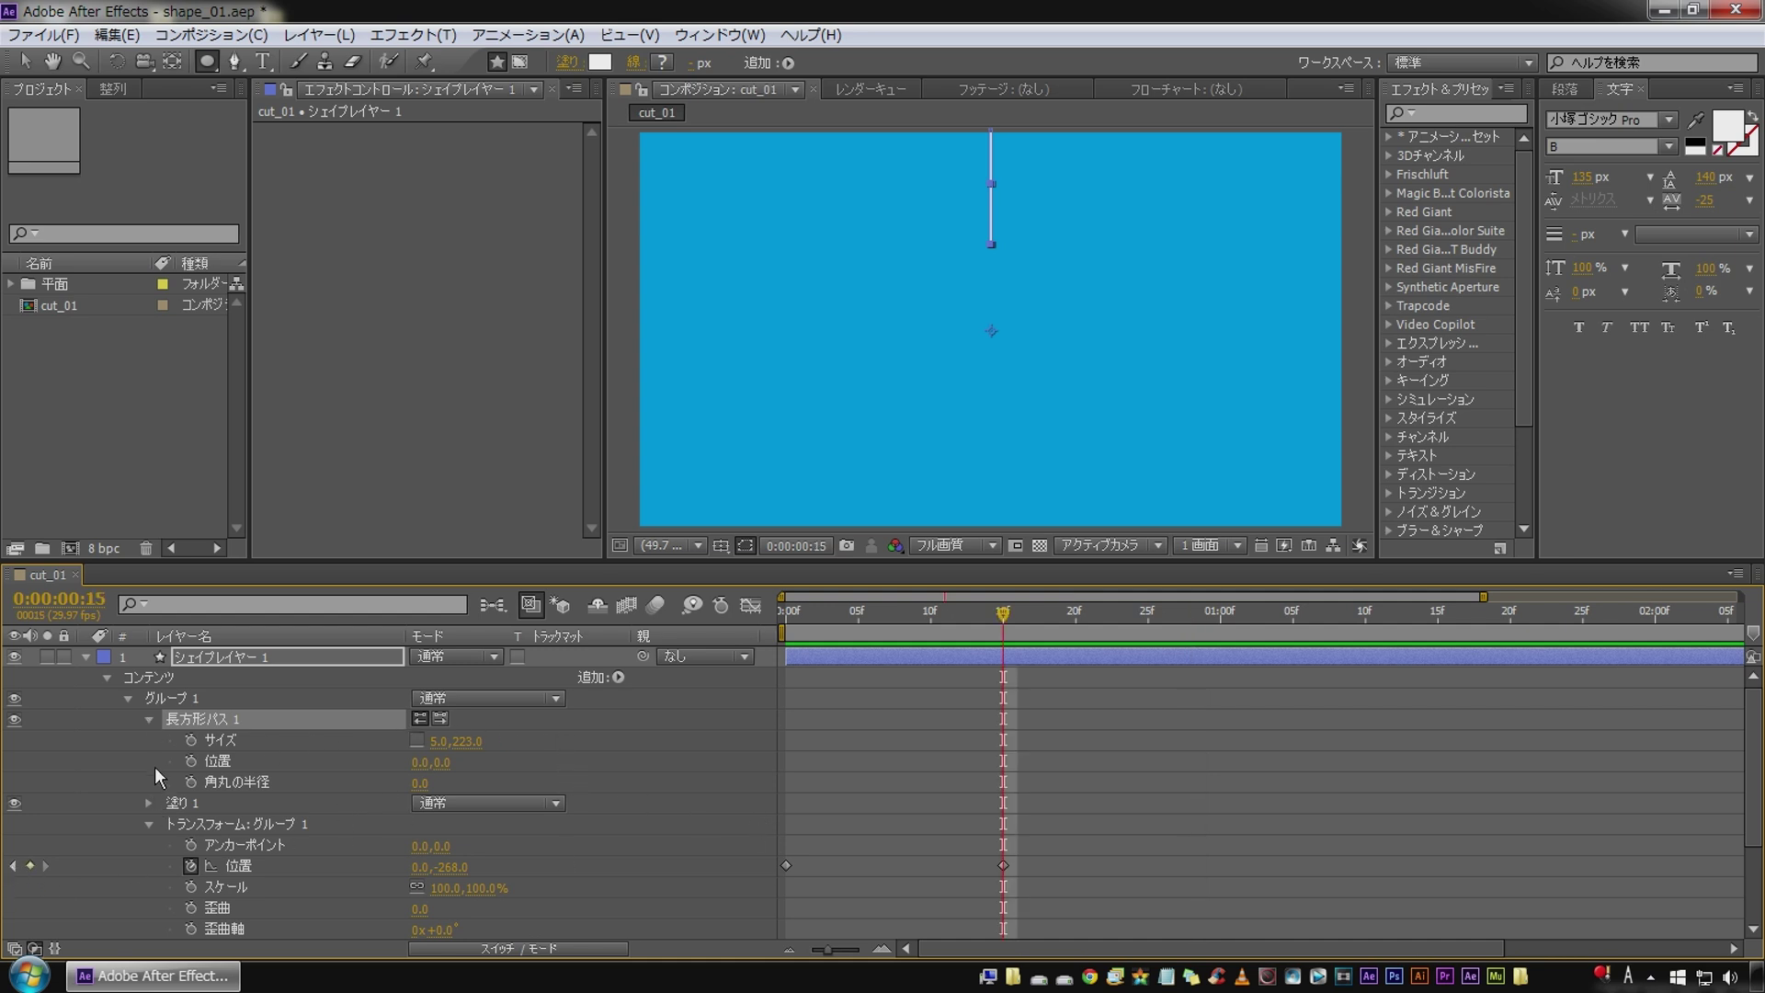
click(190, 741)
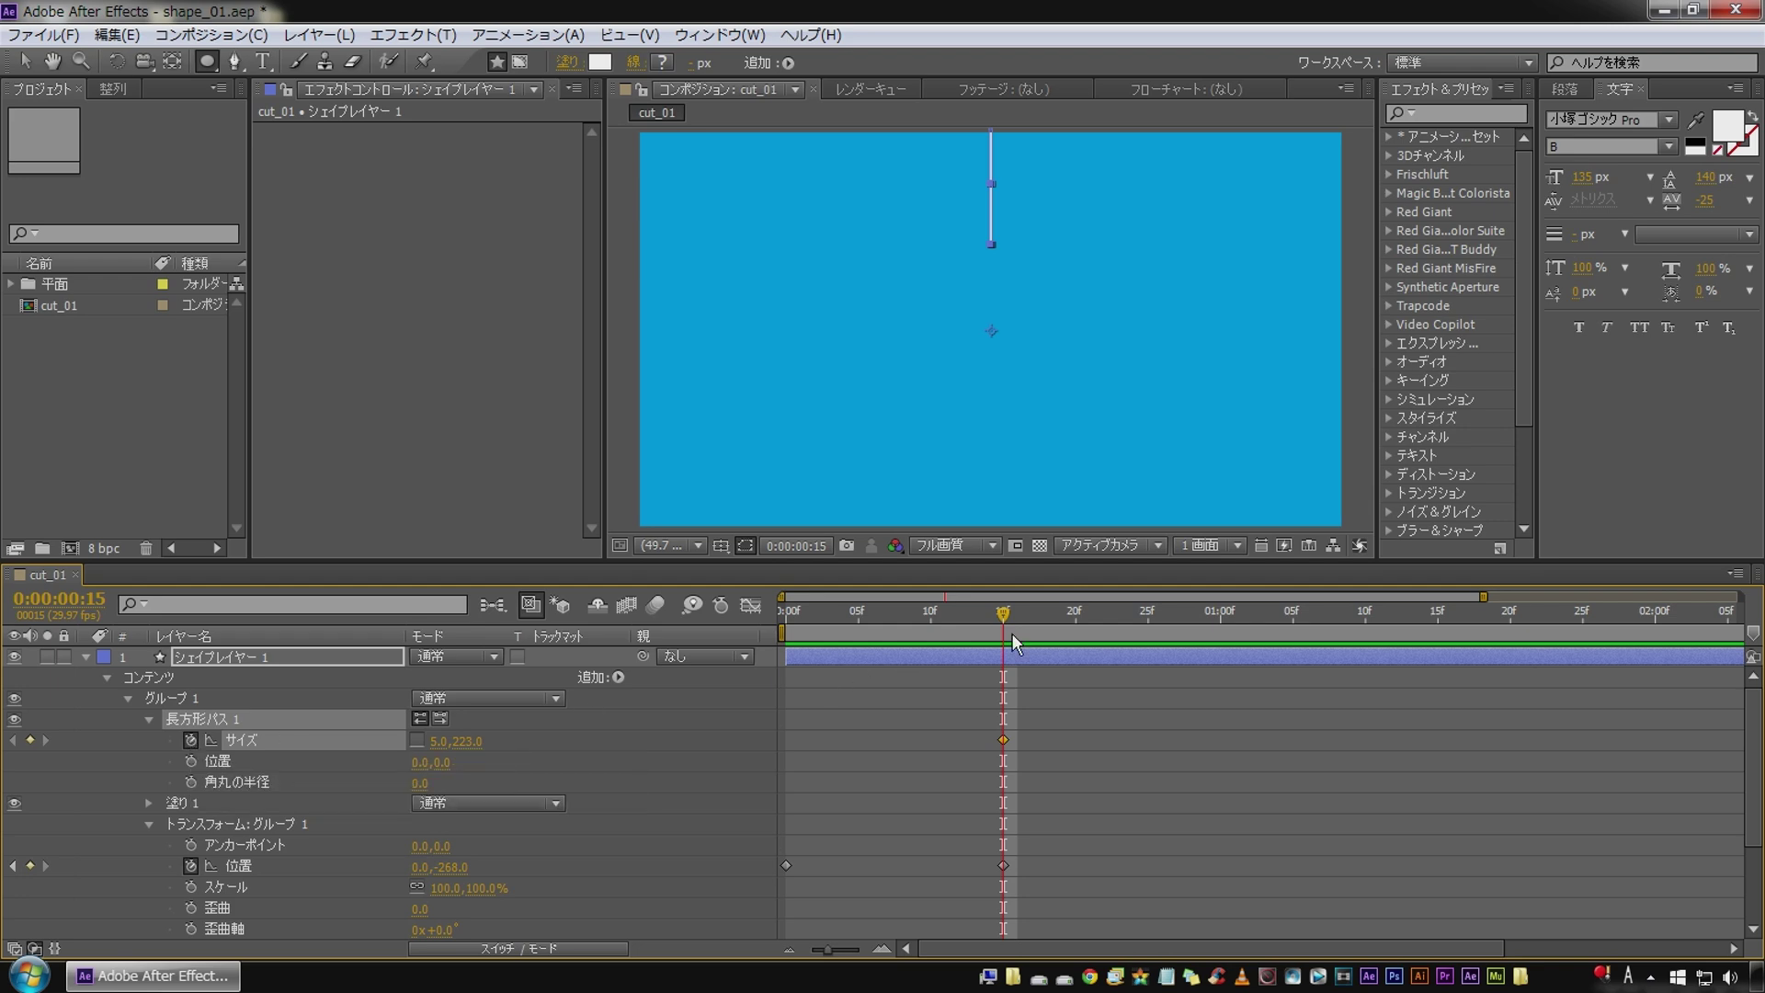
drag(1004, 625, 743, 618)
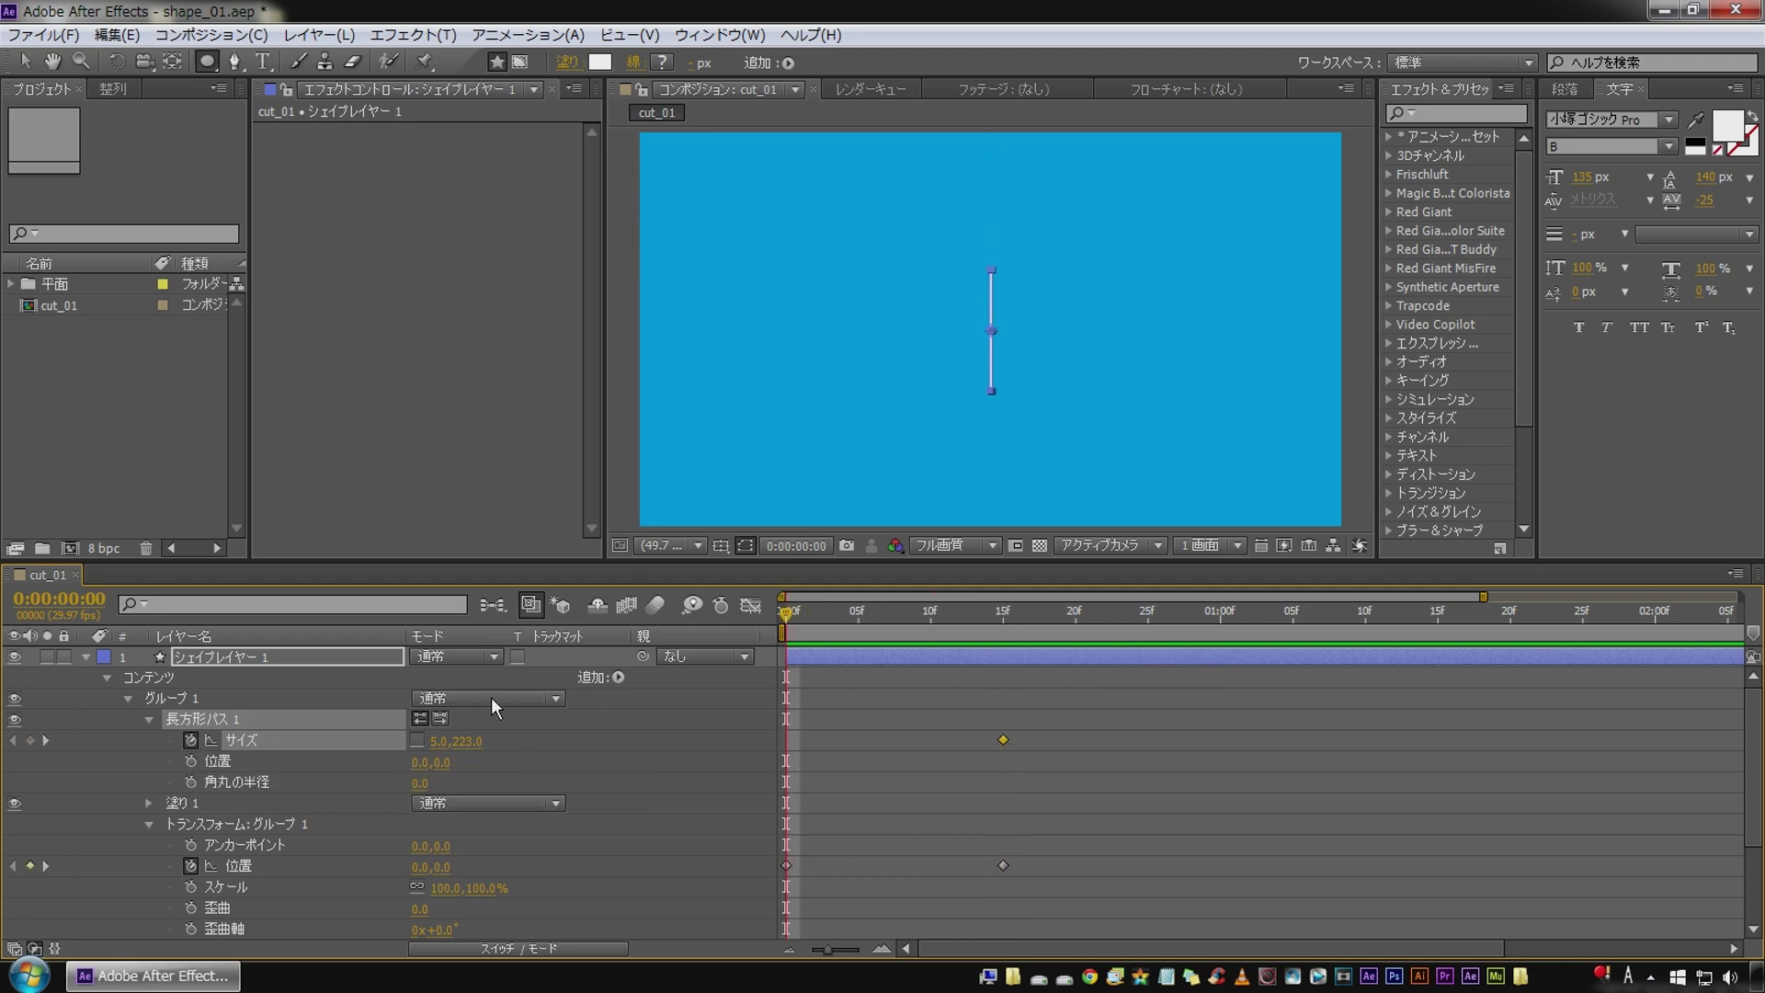
click(461, 740)
text(0)
key(Return)
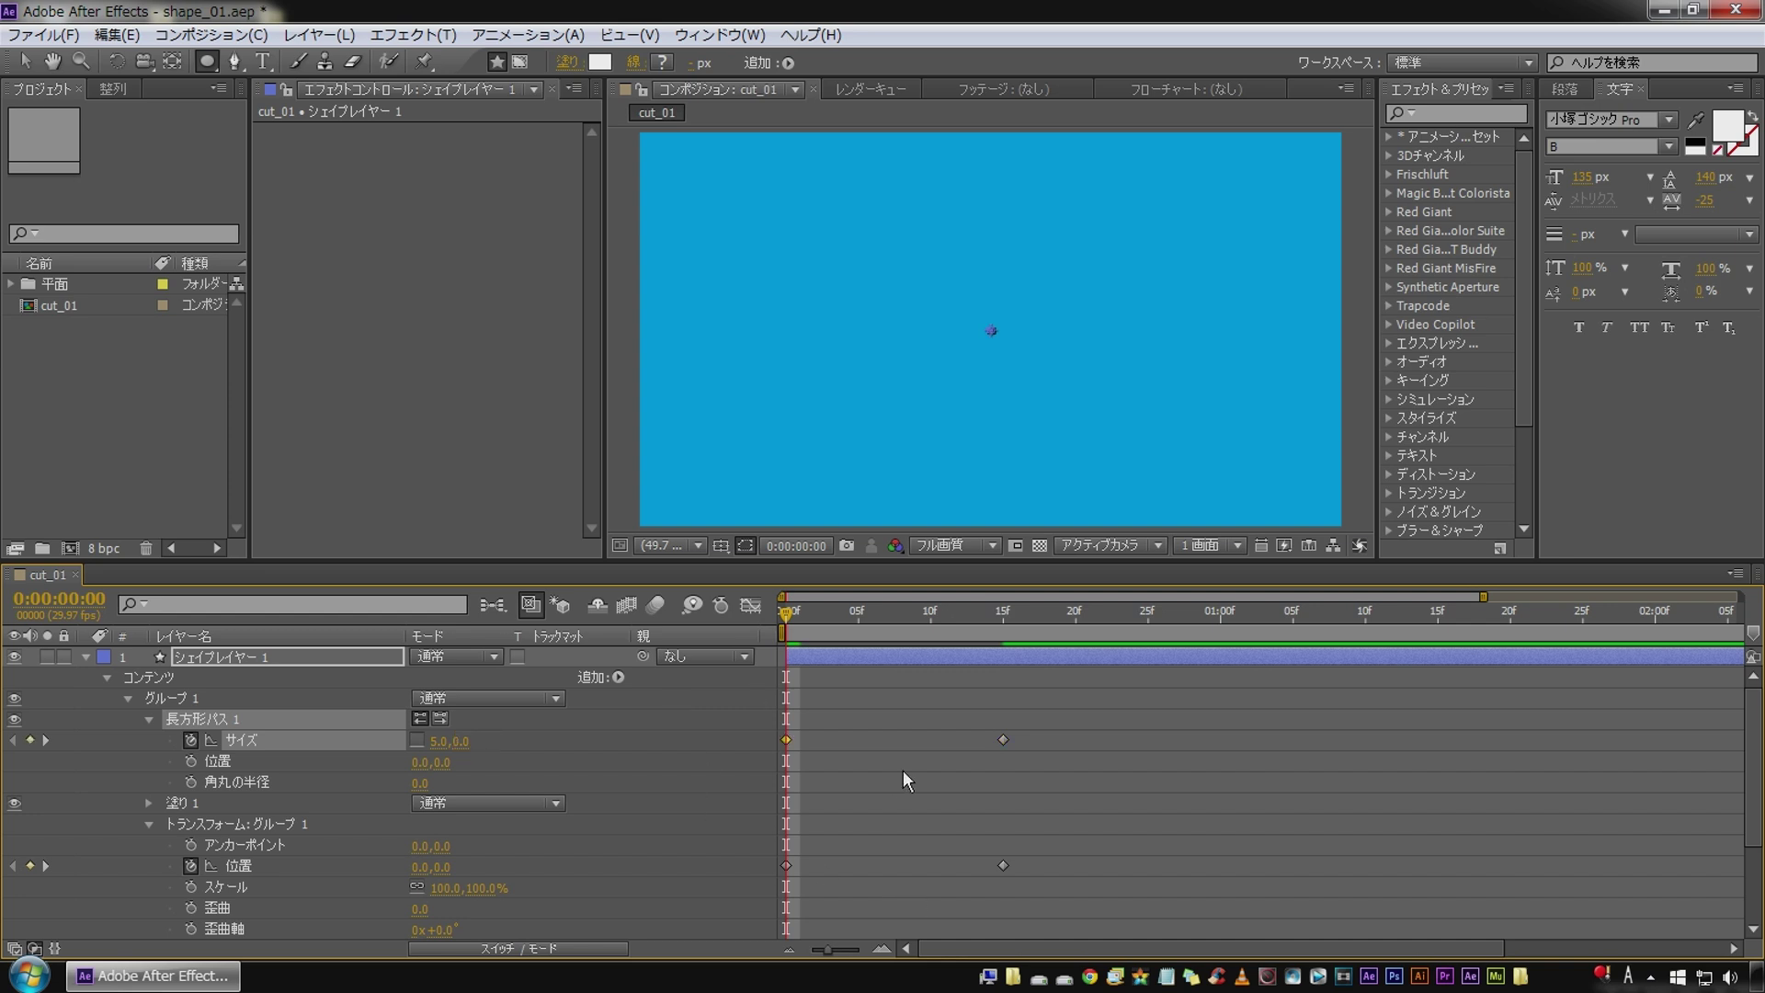
click(930, 761)
key(space)
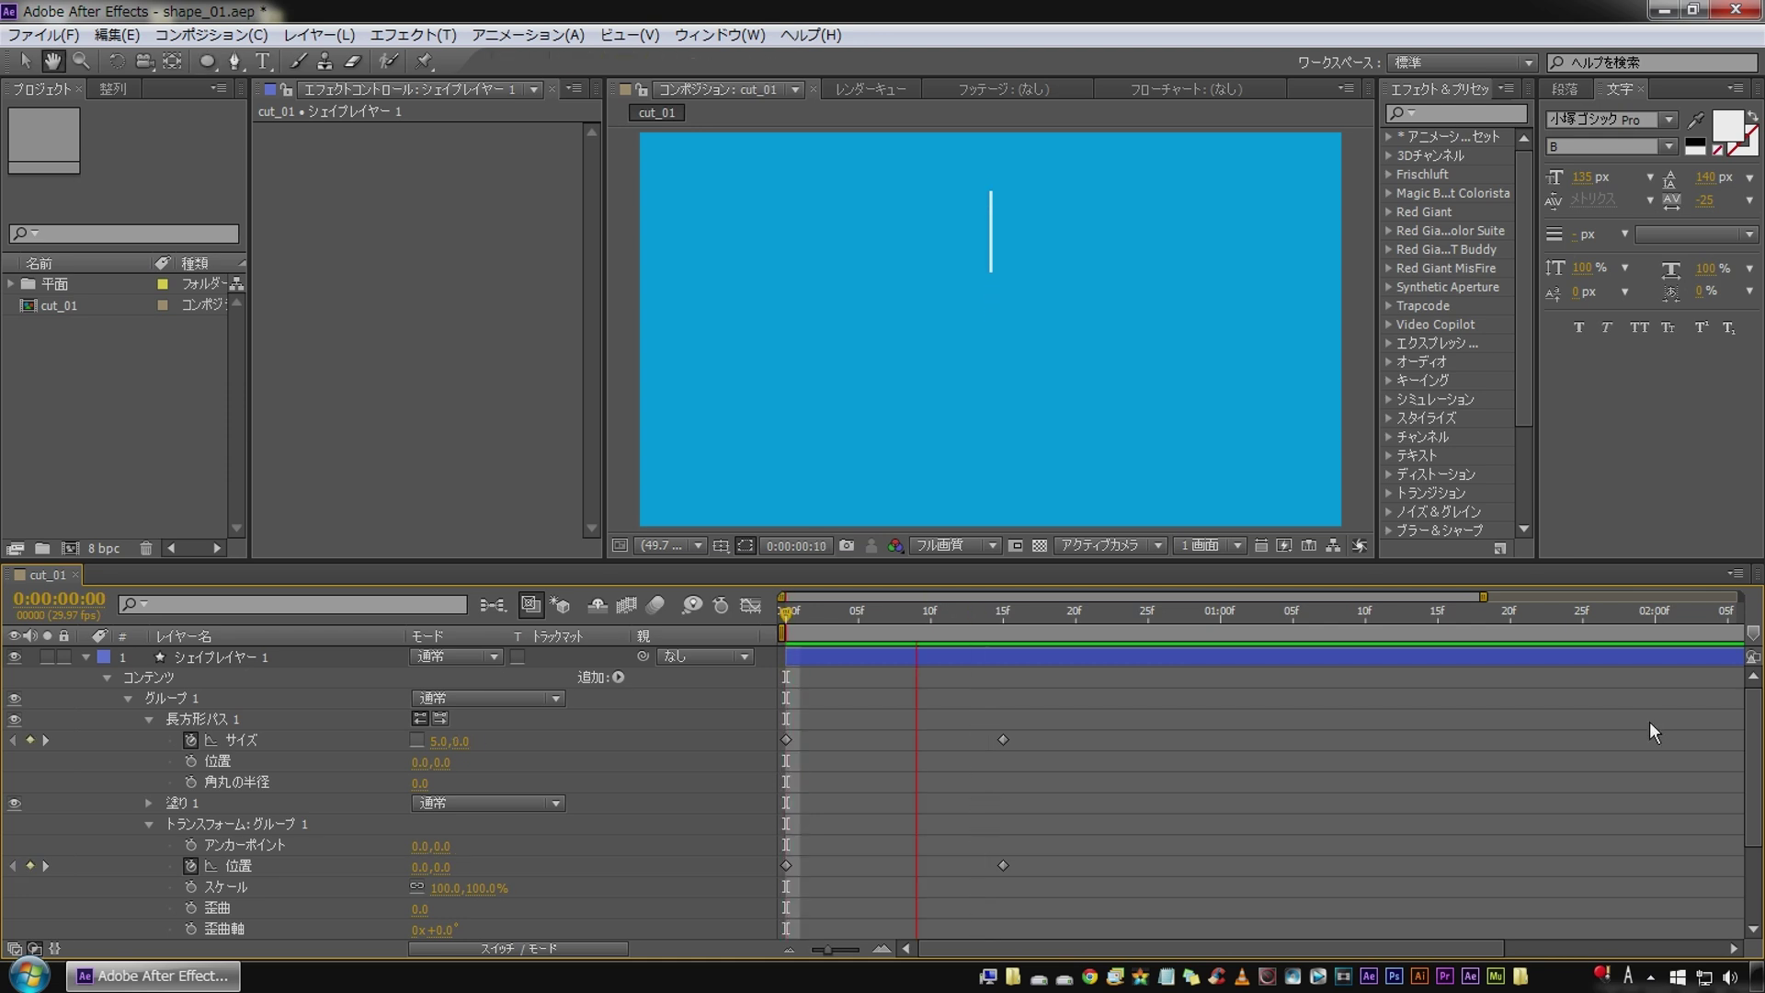
key(space)
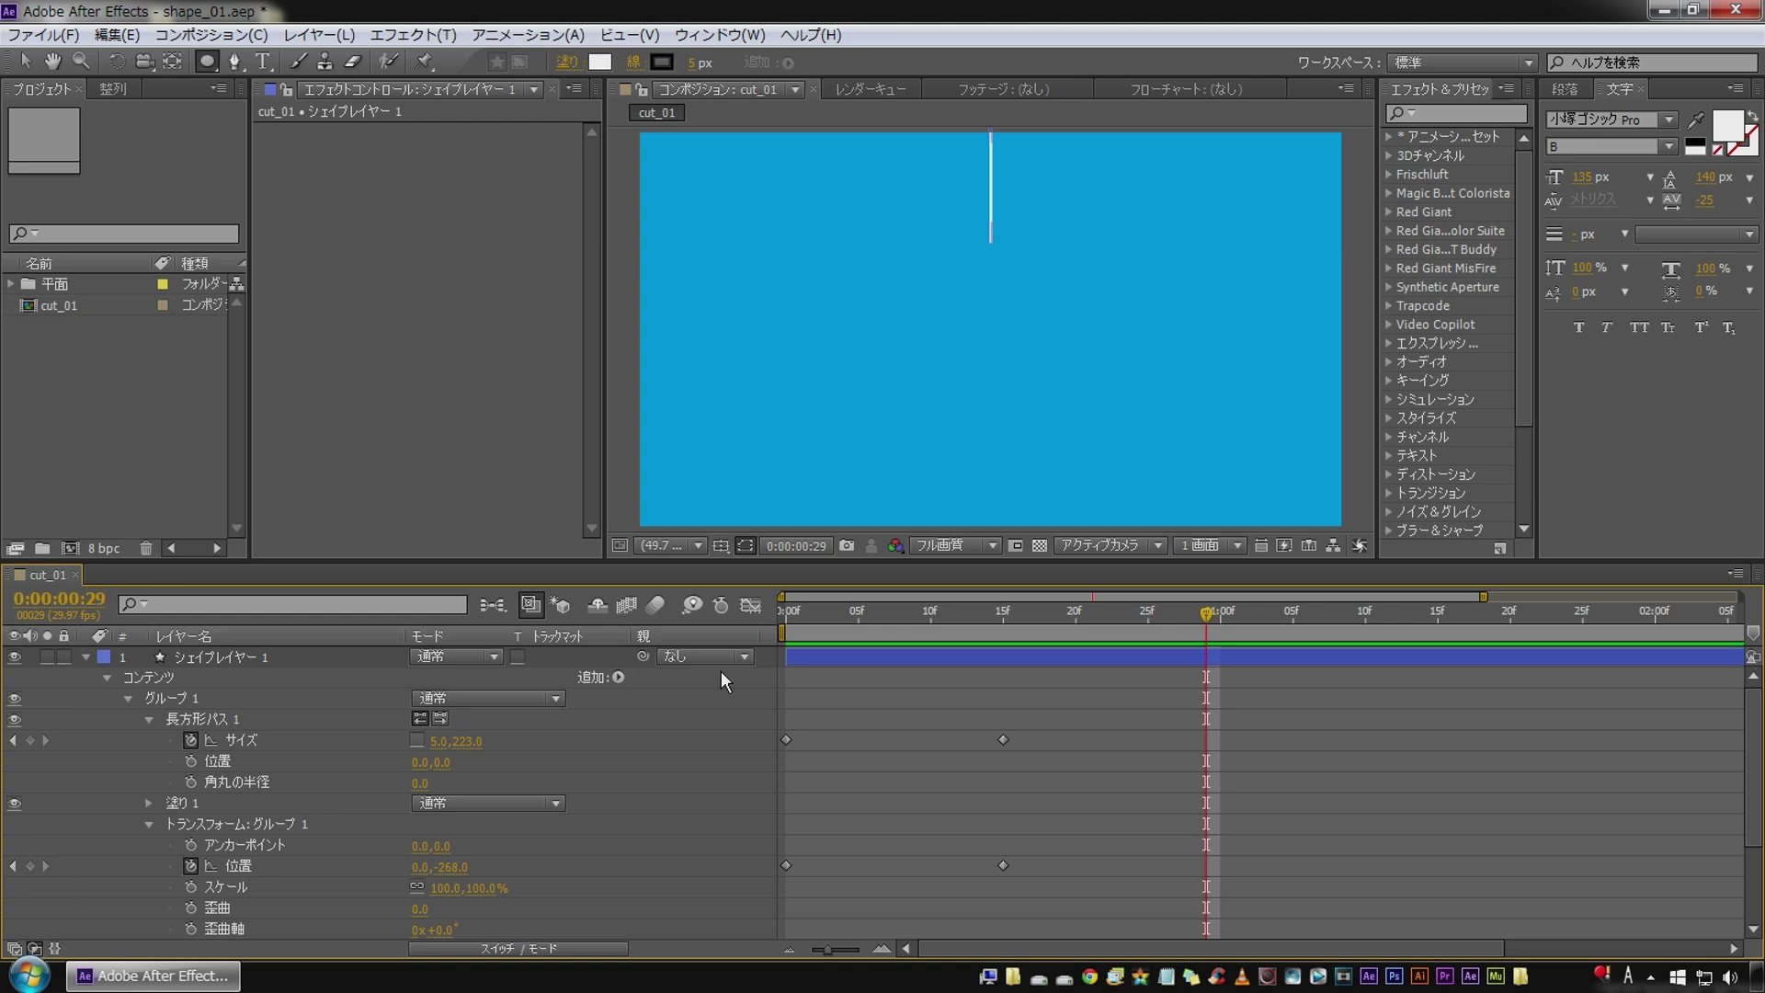
key(Home)
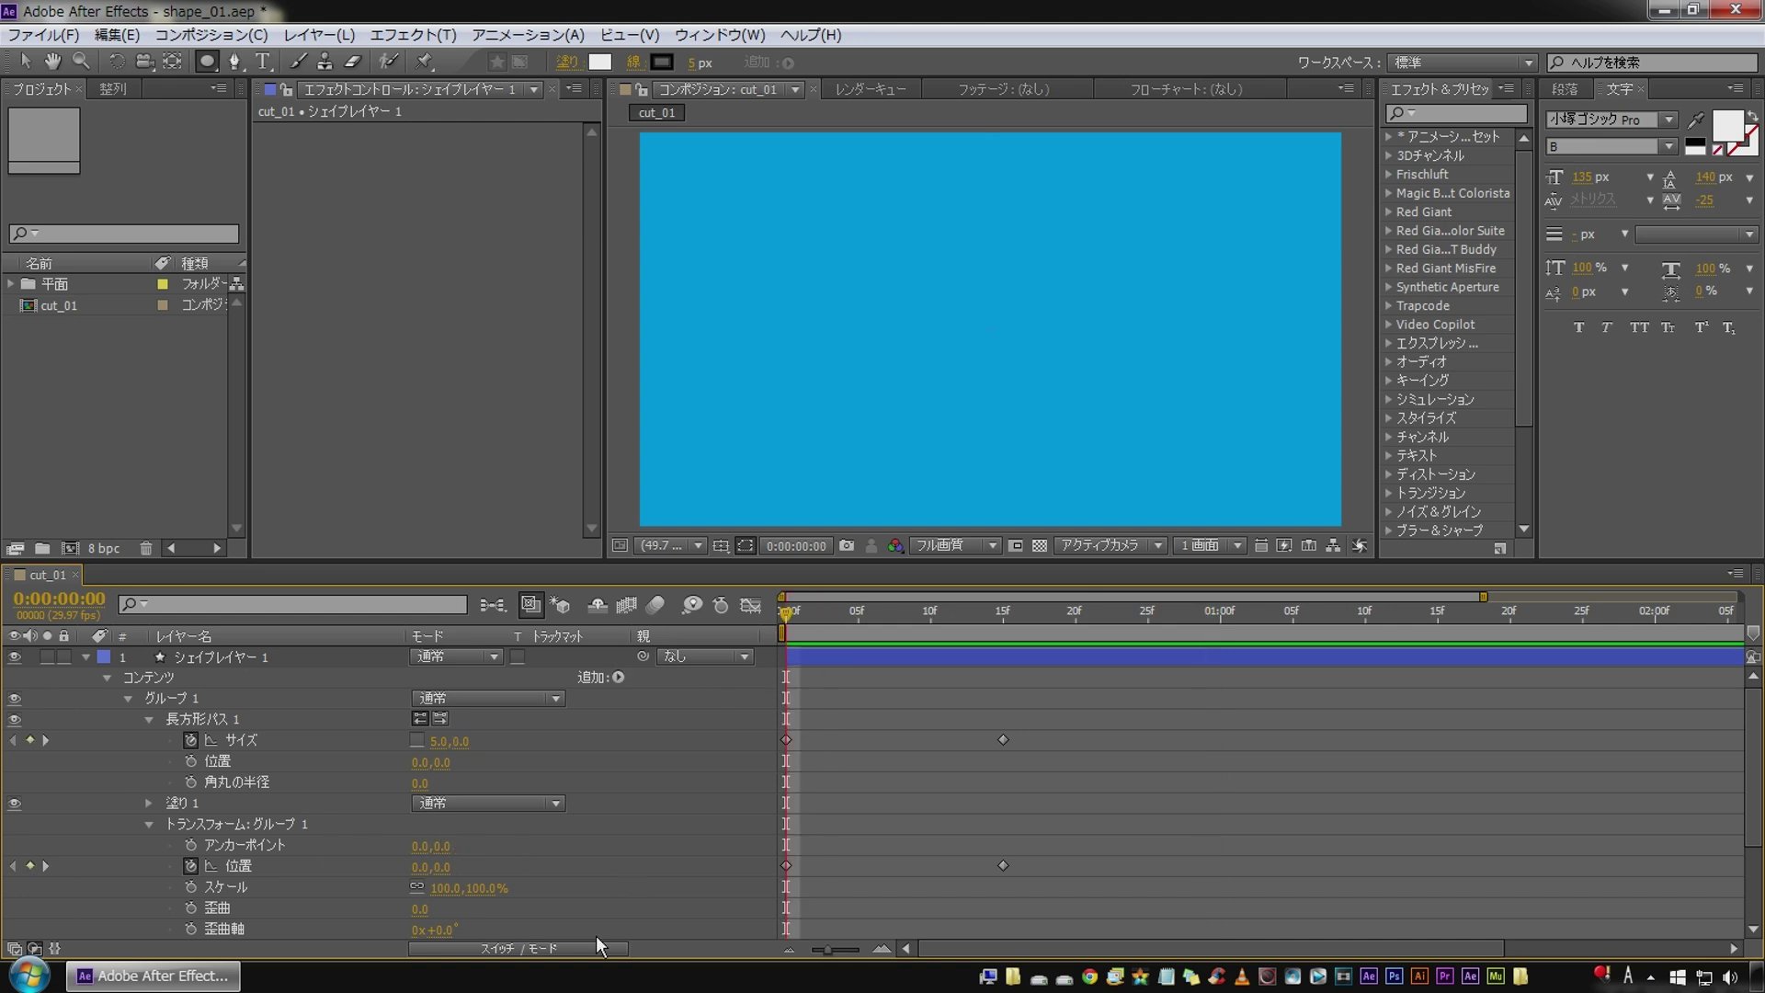
Keyframe the group scale from 100,100% at frame 0 to an unlinked 100,0% at frame 15.
click(191, 888)
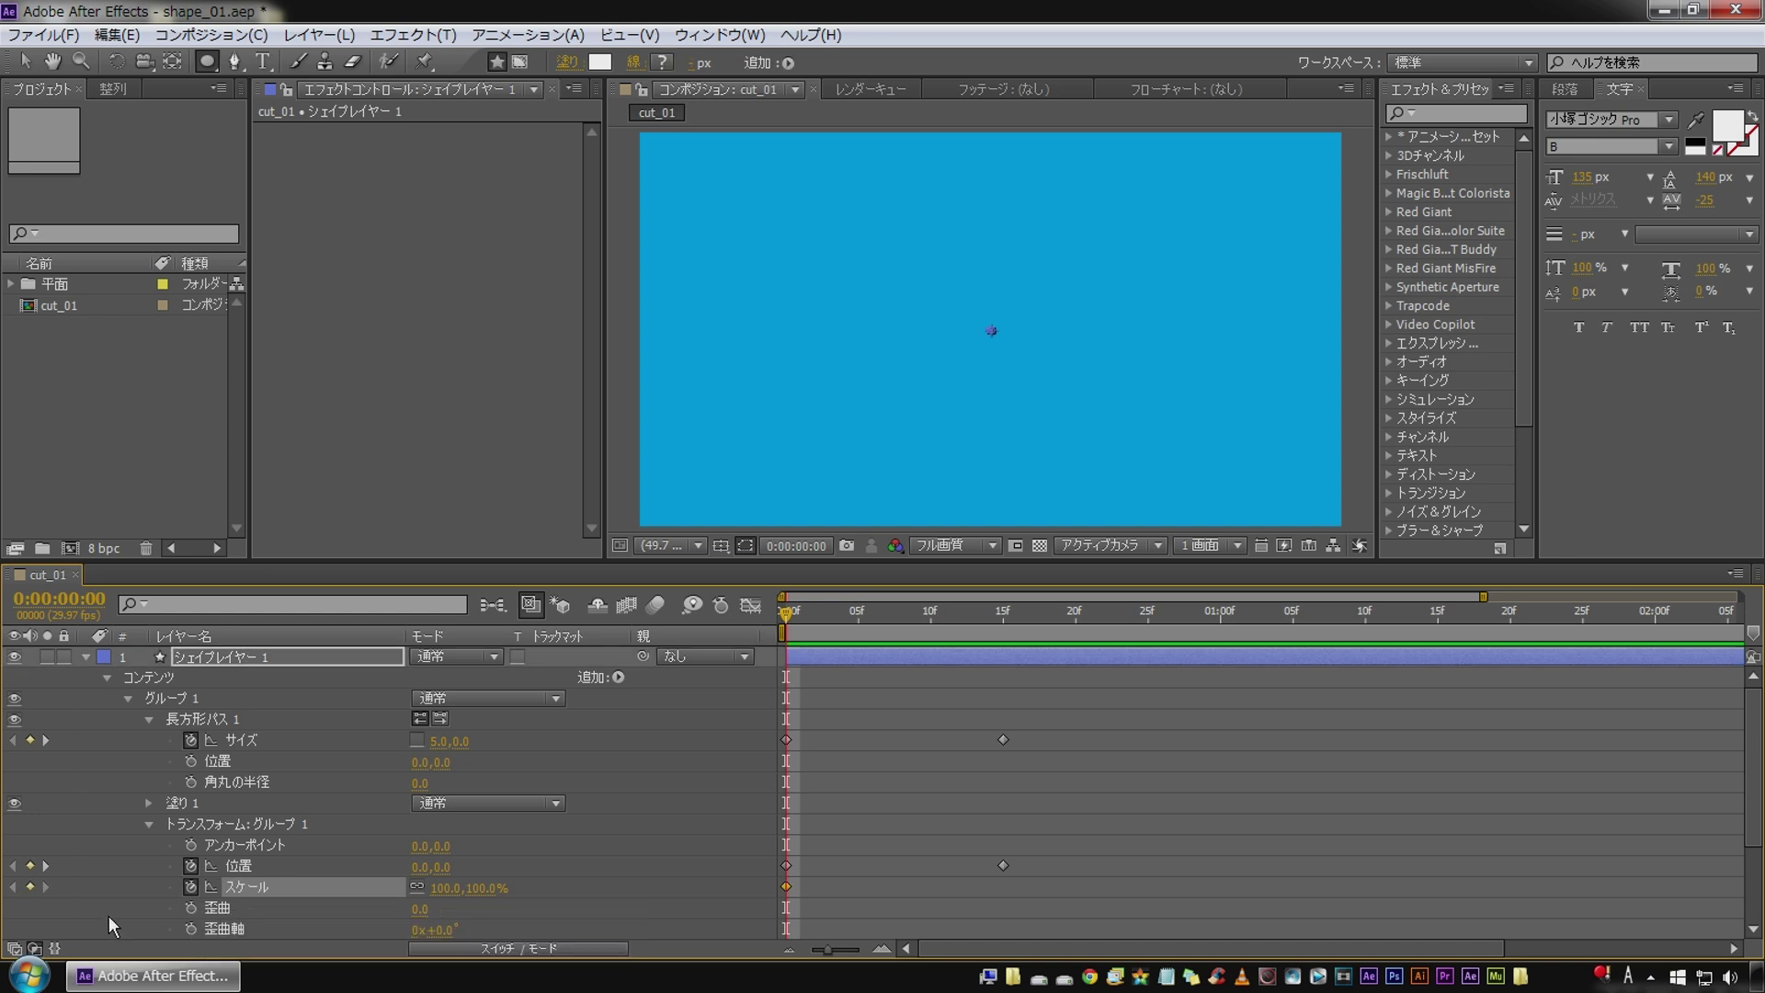
click(46, 865)
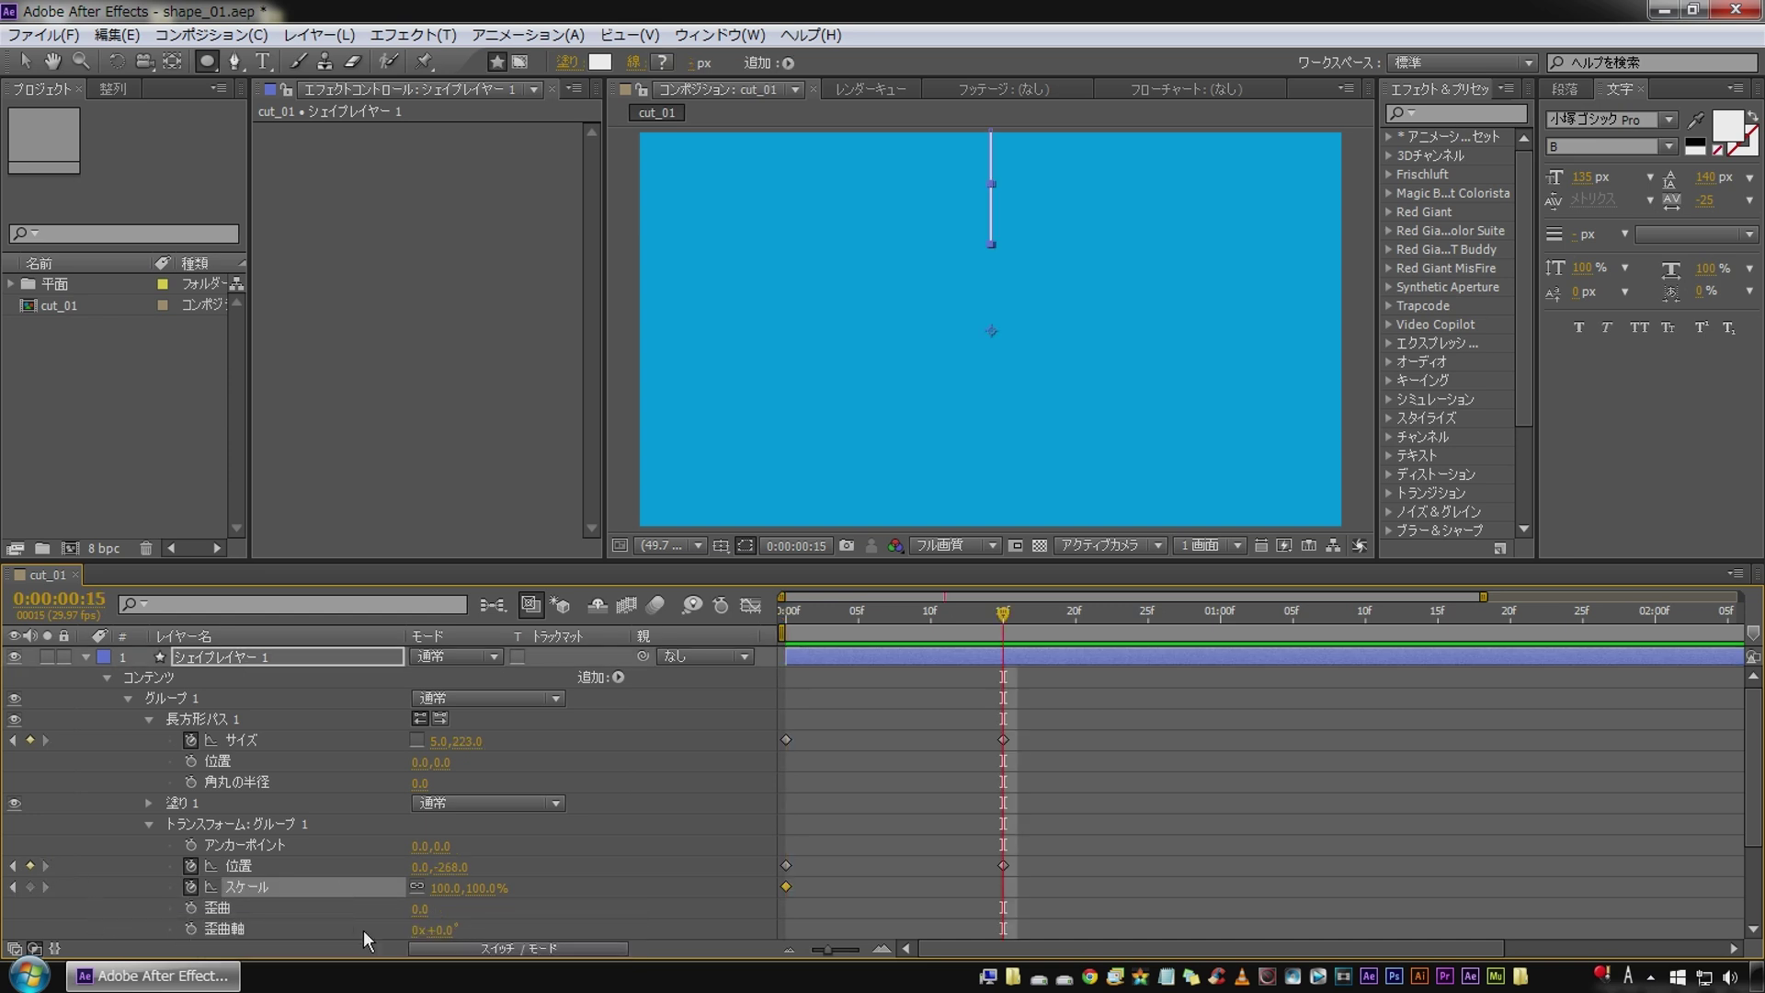
key(F2)
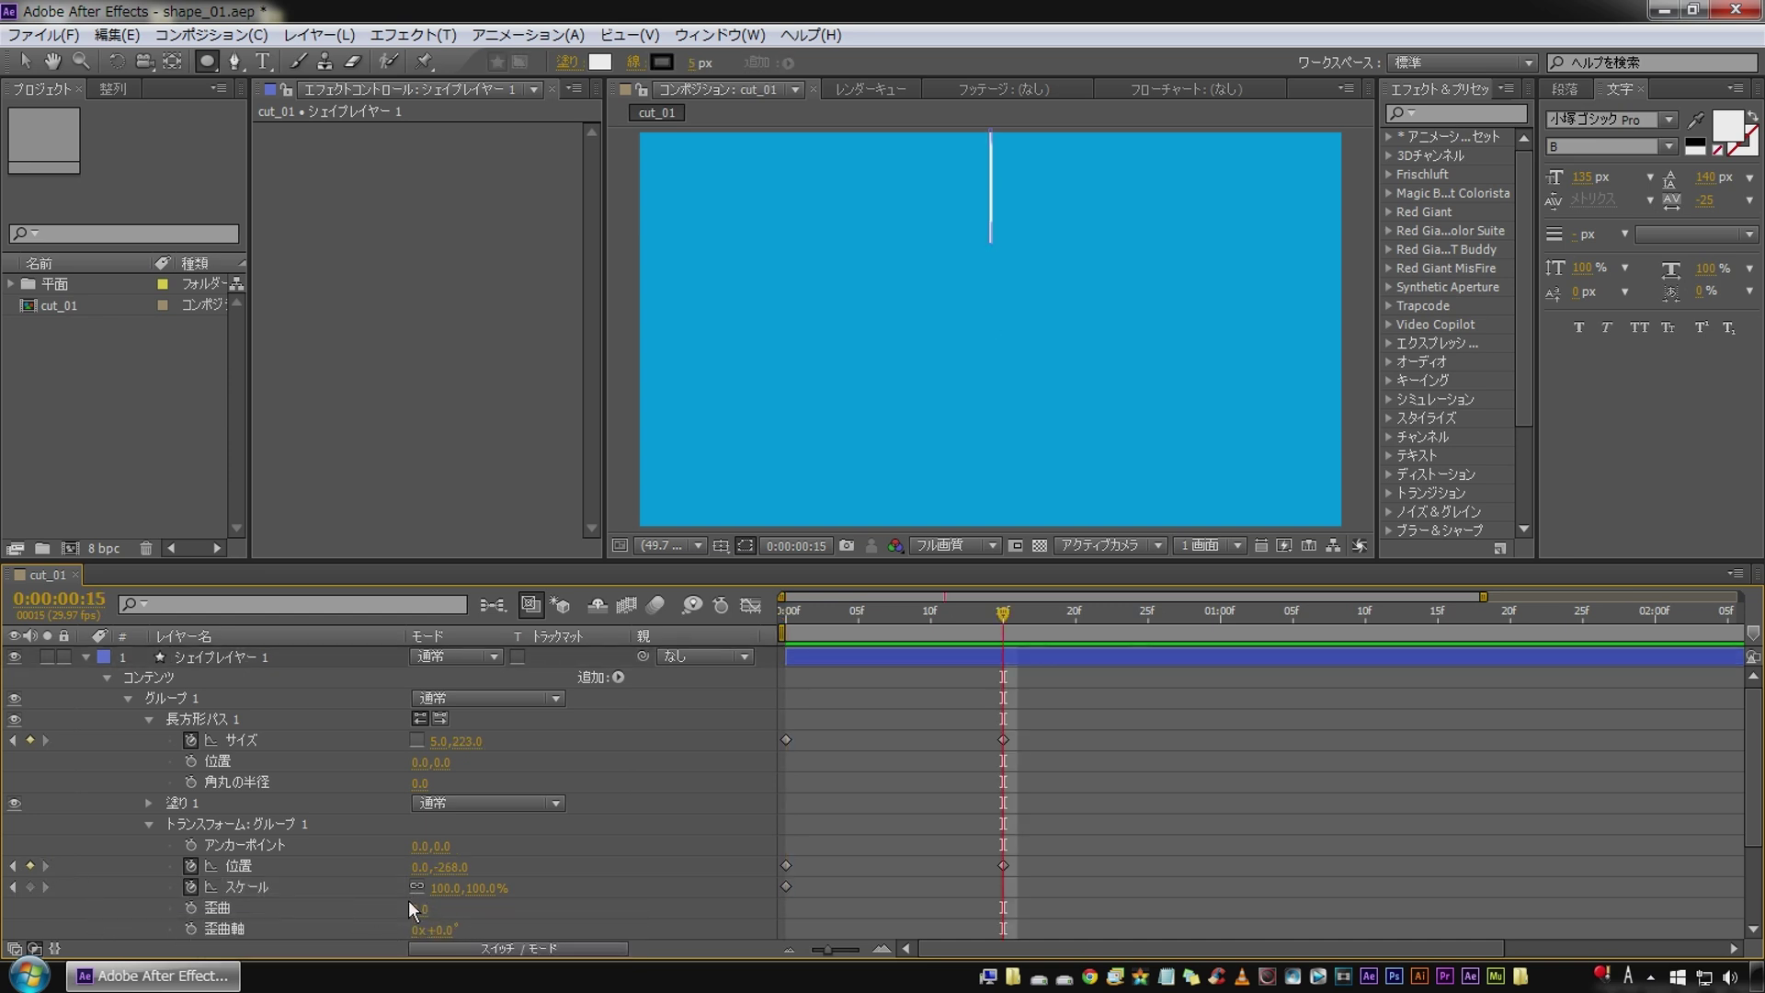
click(414, 887)
click(485, 887)
text(0)
key(Return)
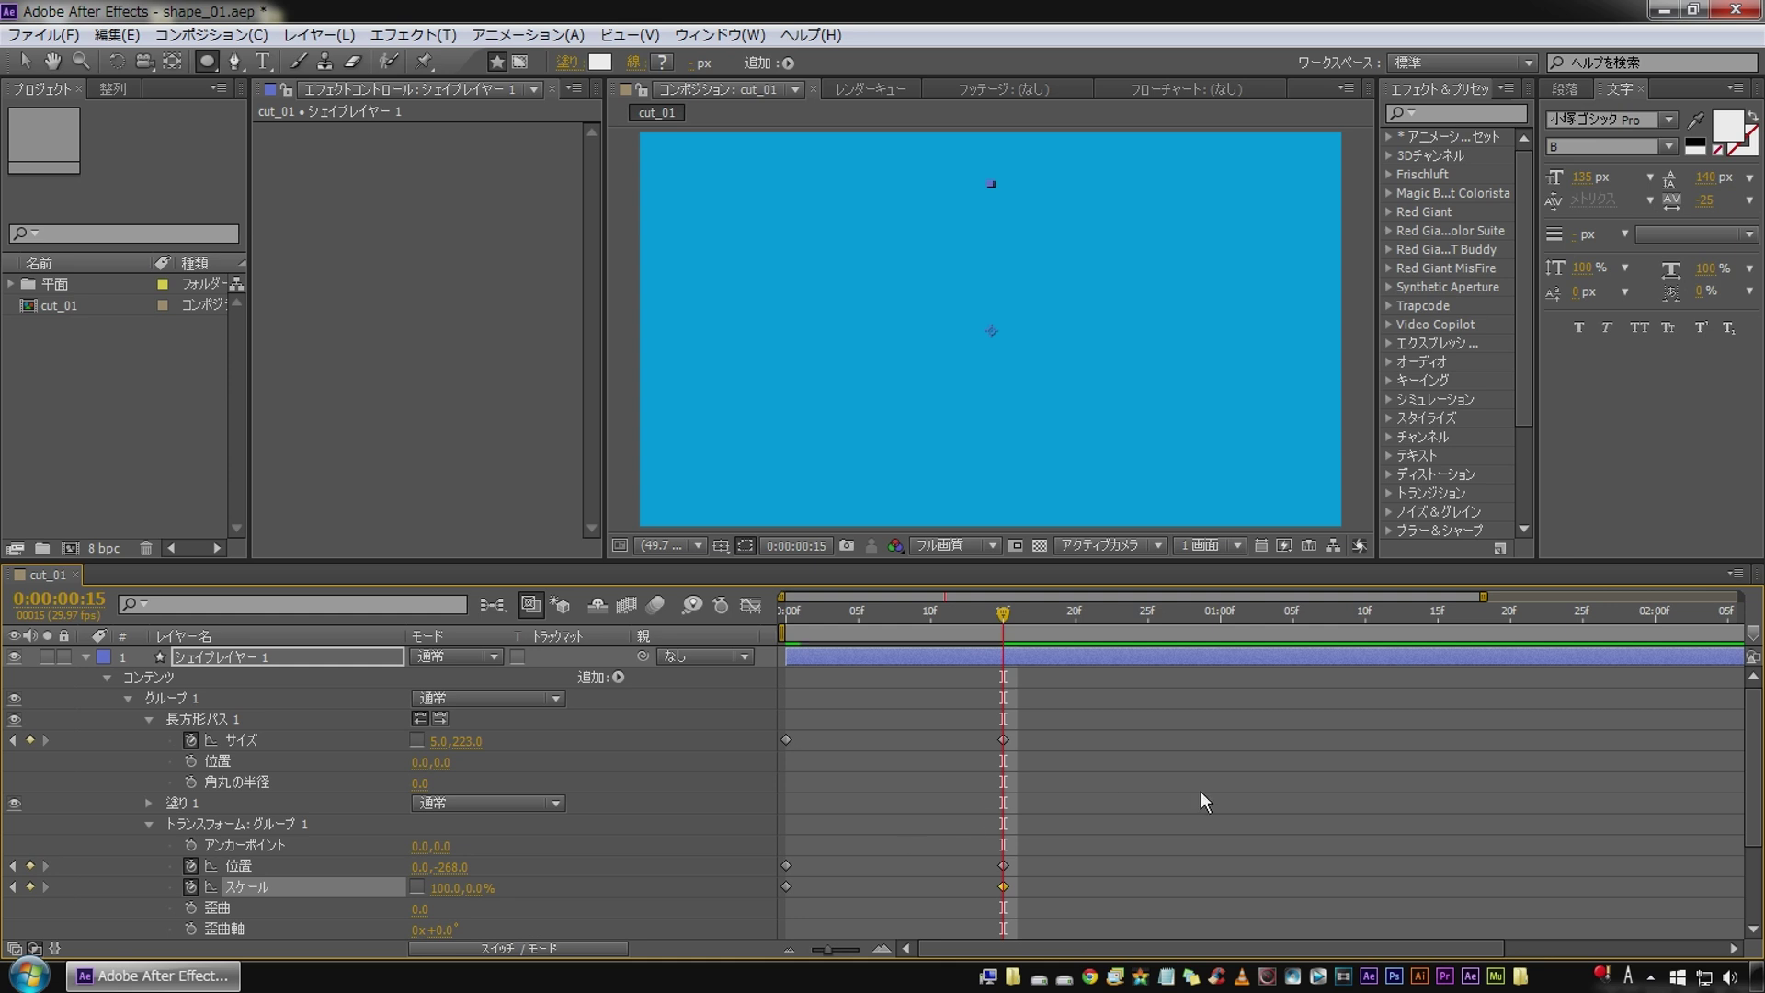
key(F2)
key(Home)
key(space)
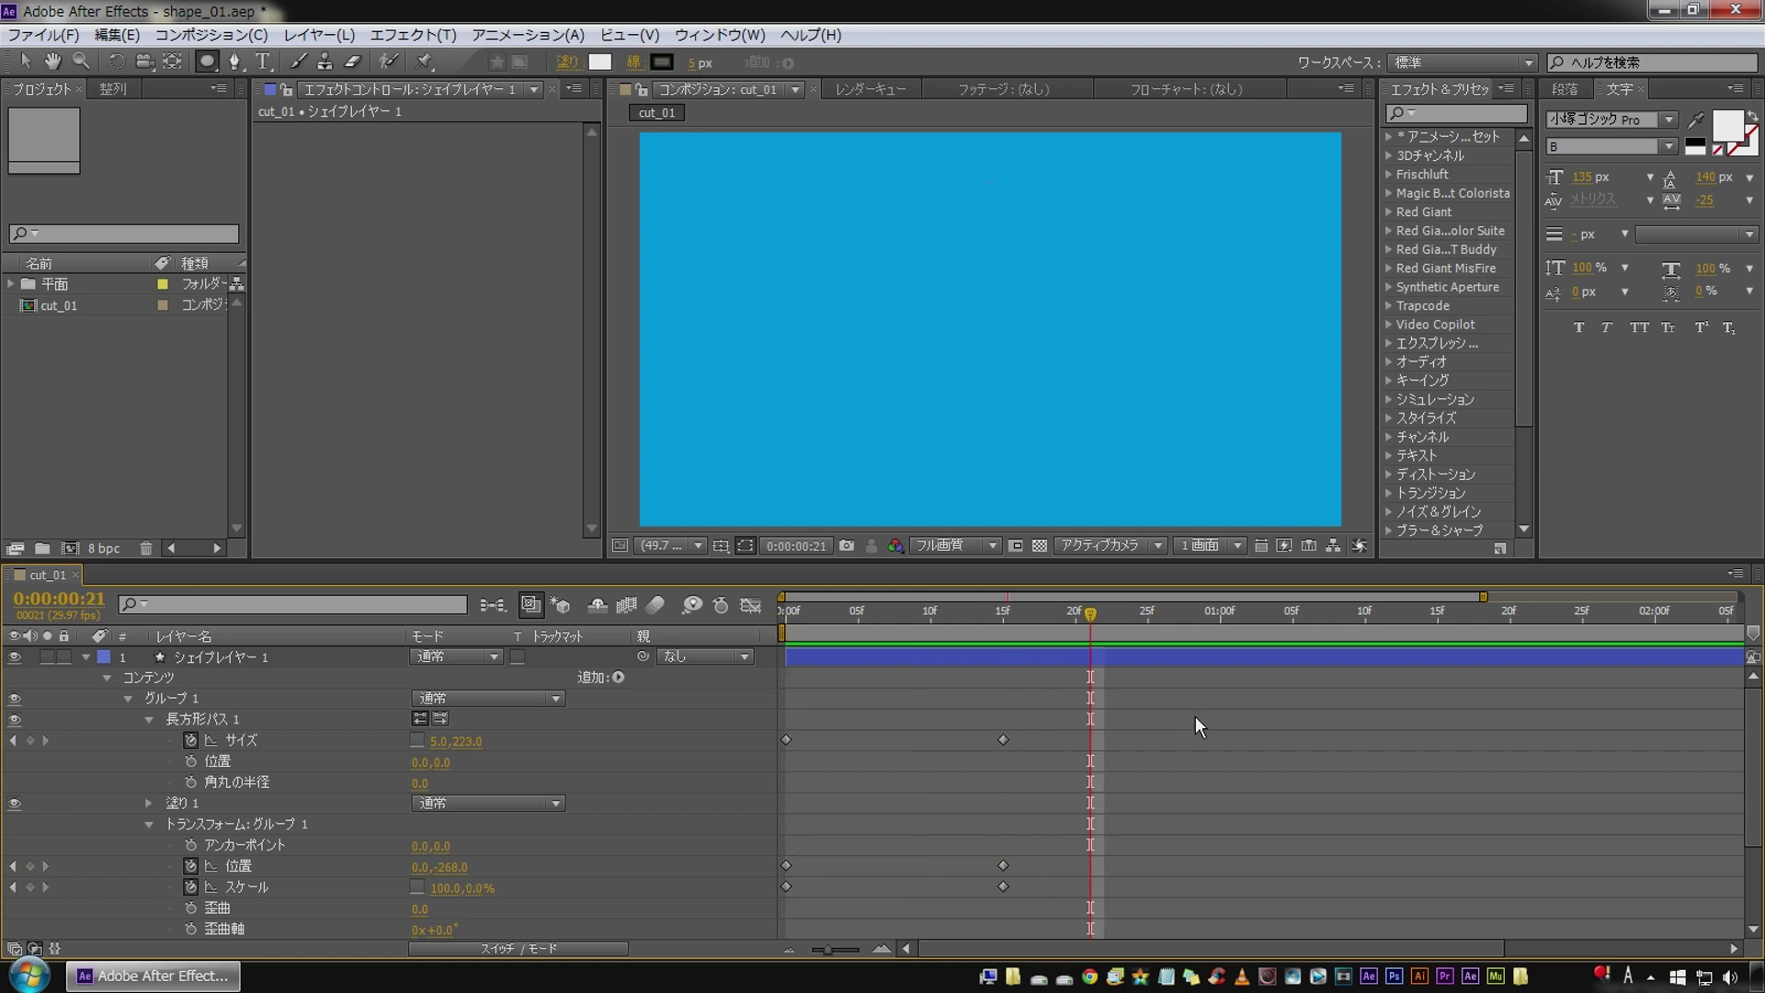
key(space)
key(space)
key(space)
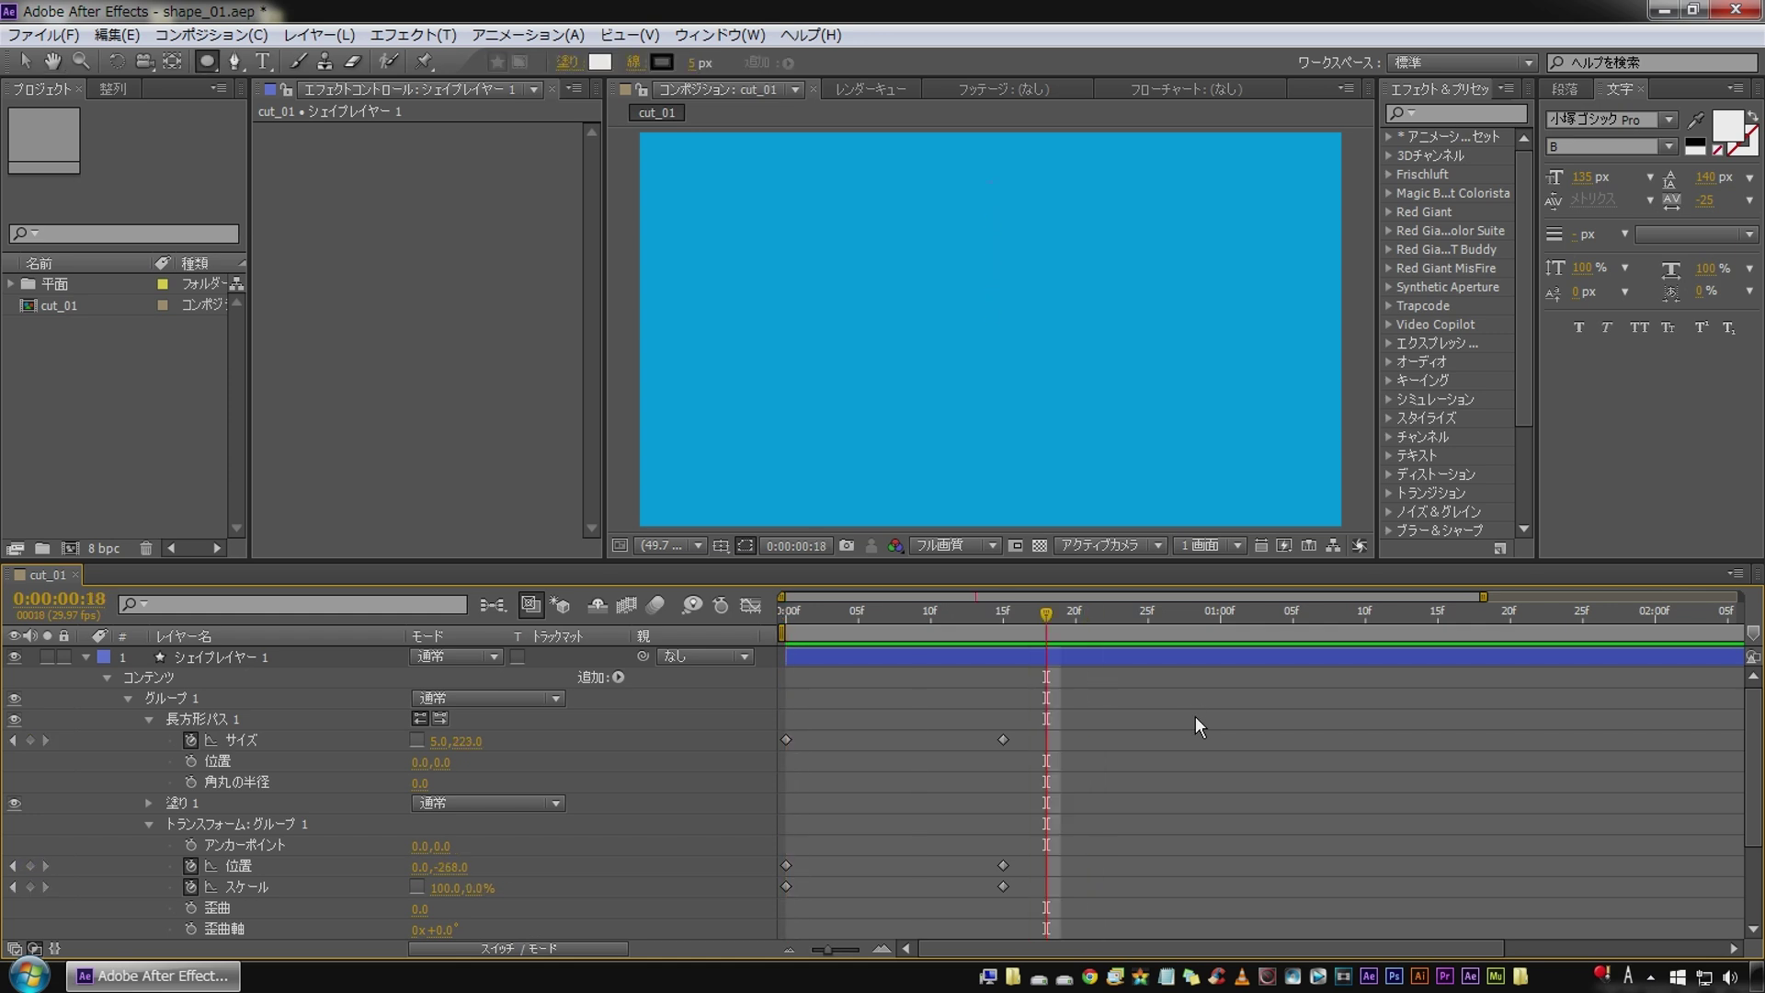
Change the frame-15 Size keyframe height to 300 and replay the animation.
click(960, 625)
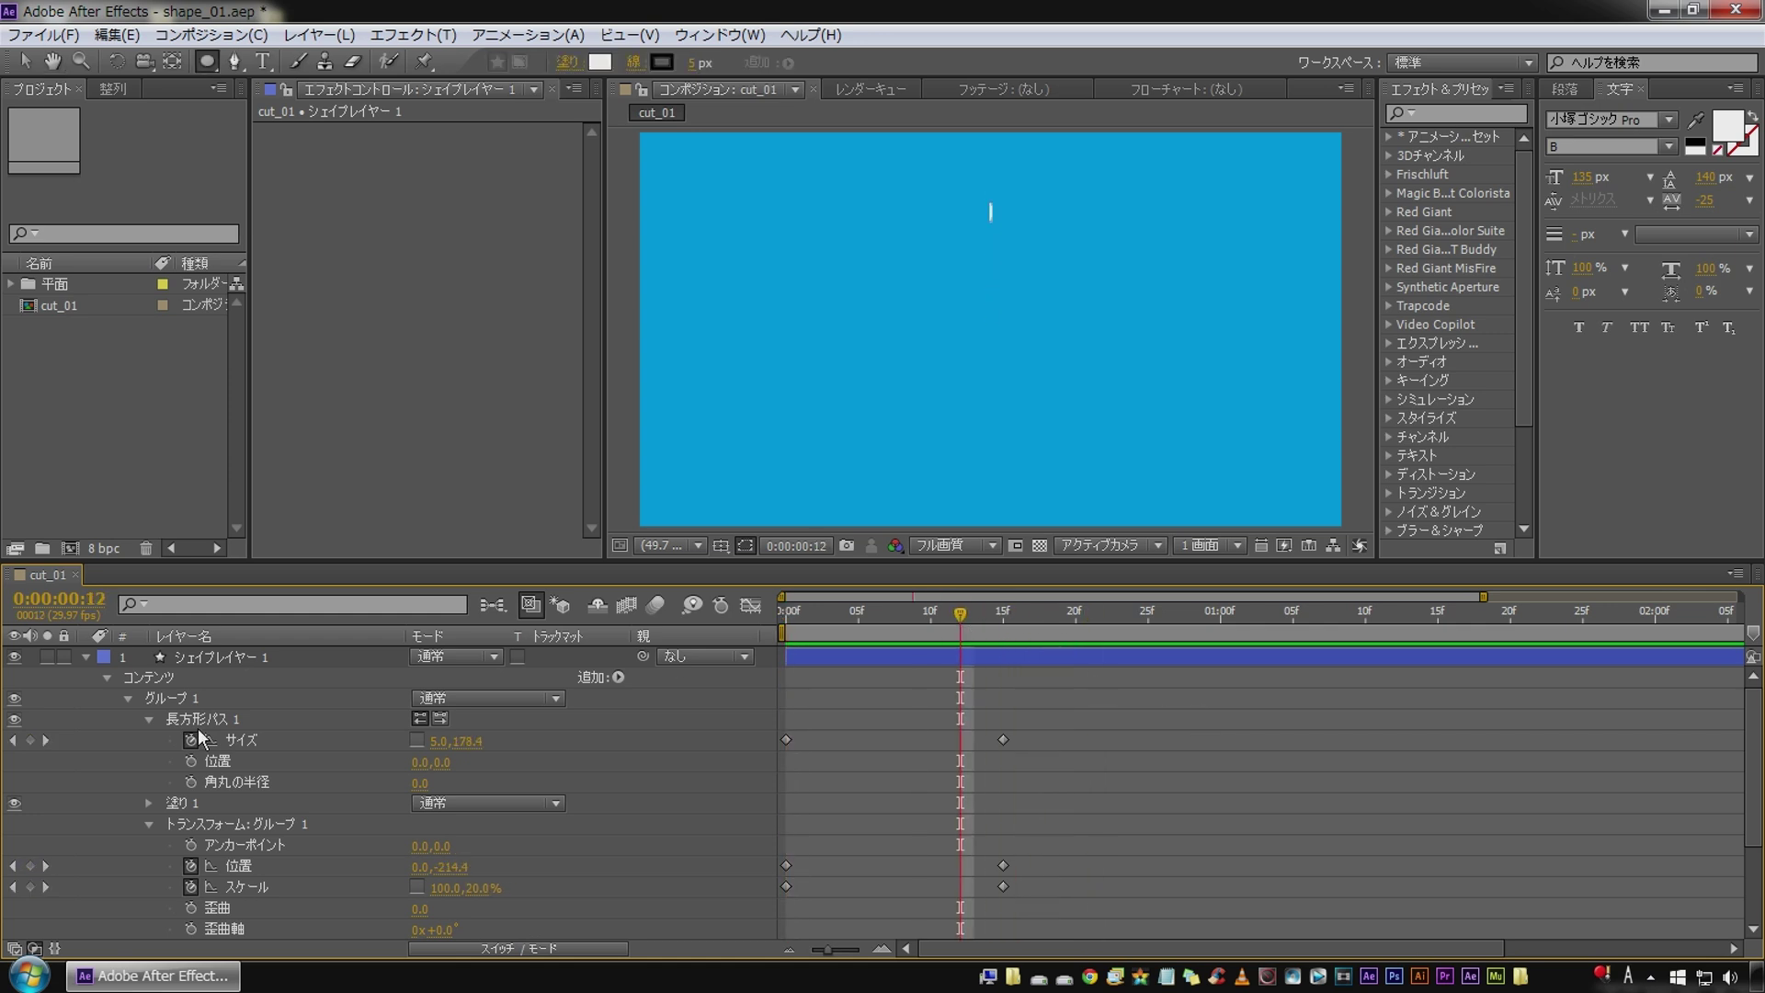
click(47, 739)
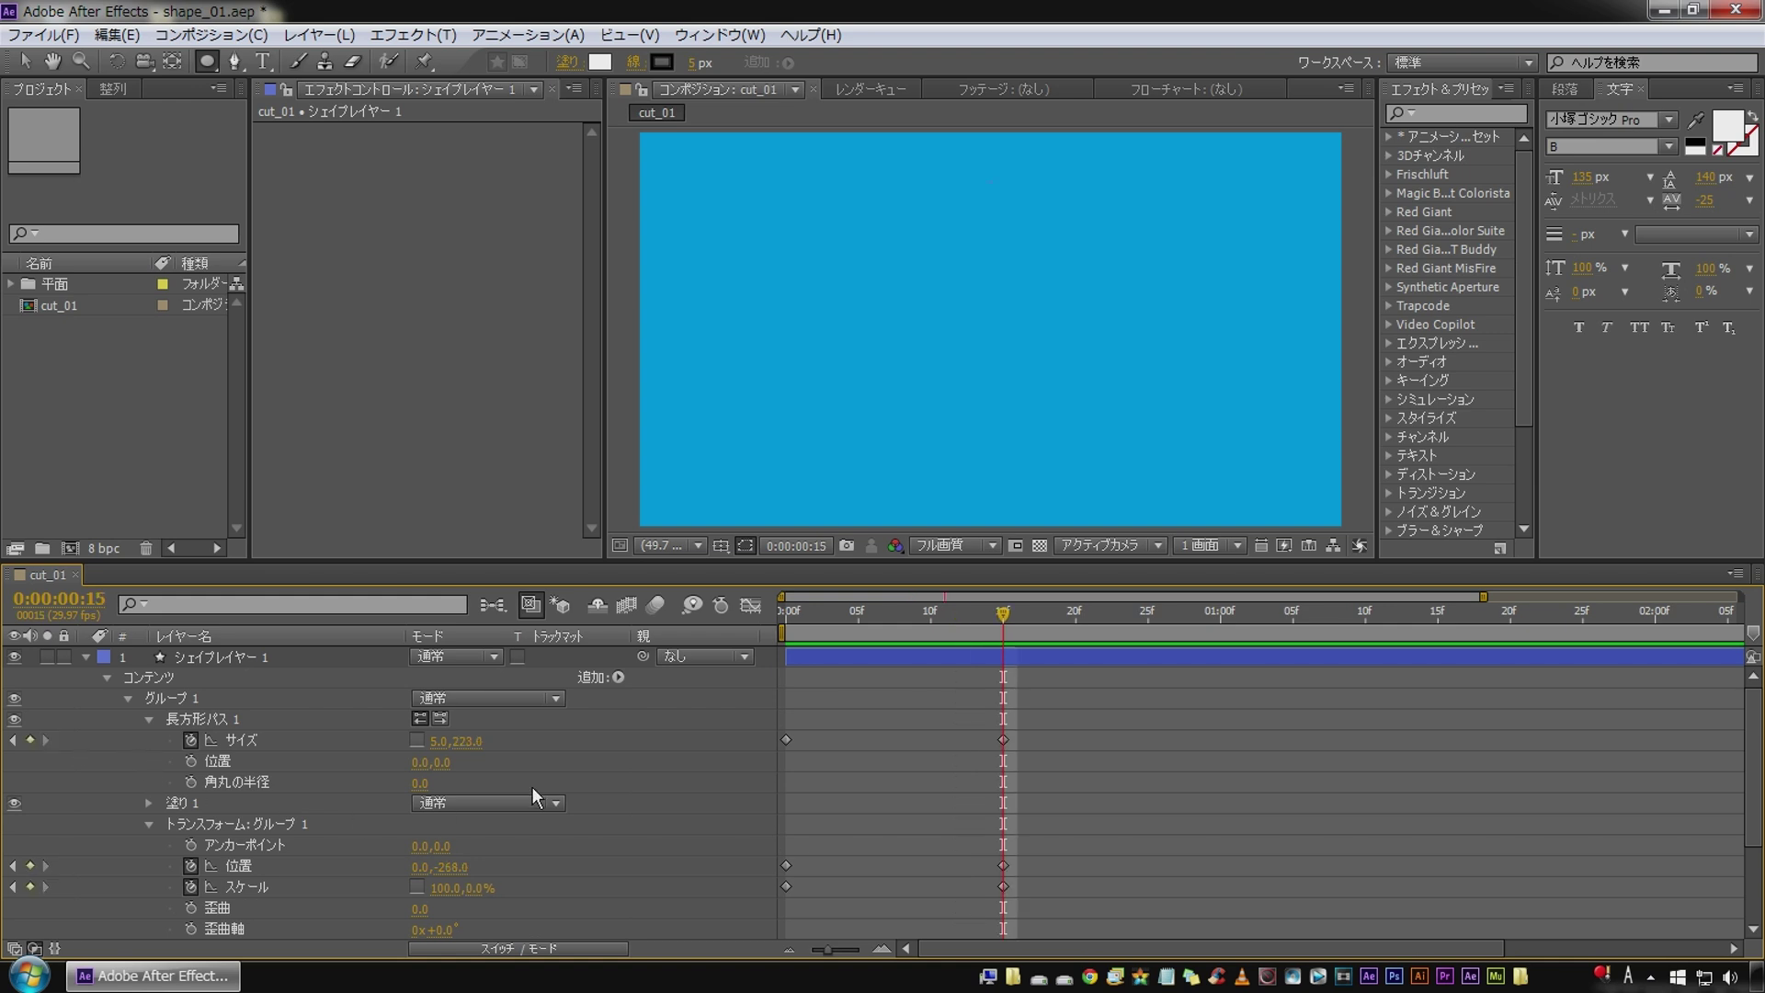
click(464, 741)
text(300)
key(Return)
key(Home)
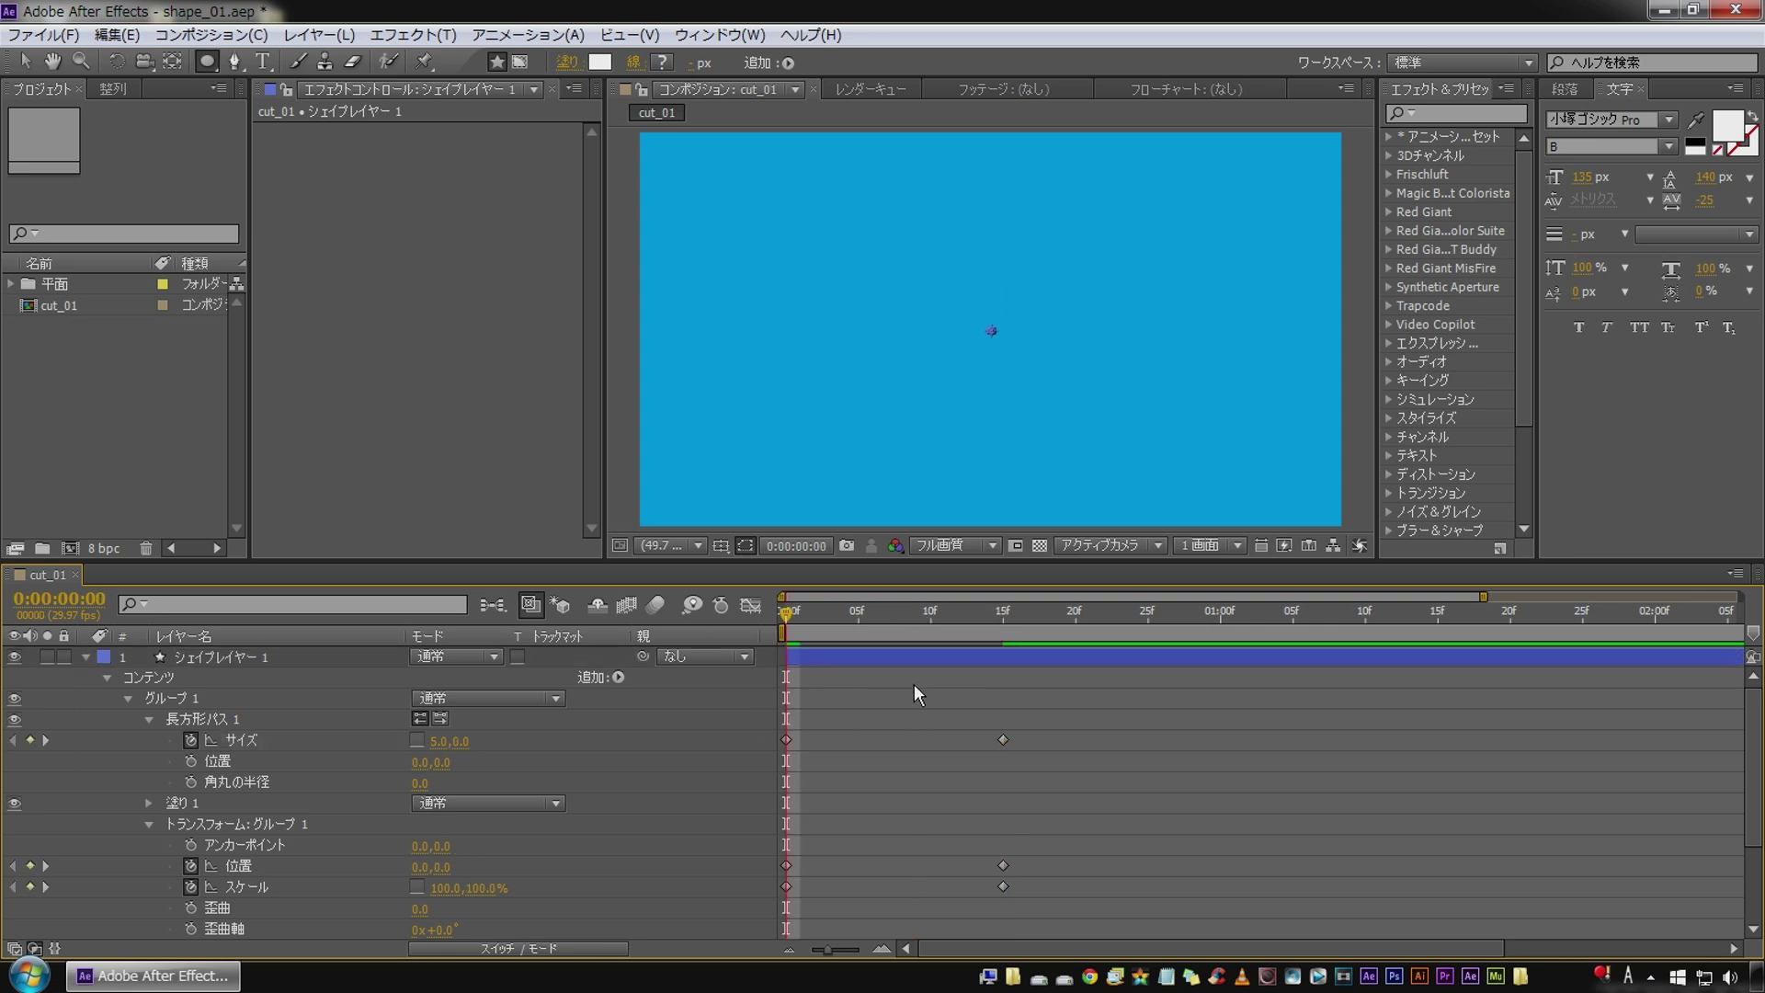
key(space)
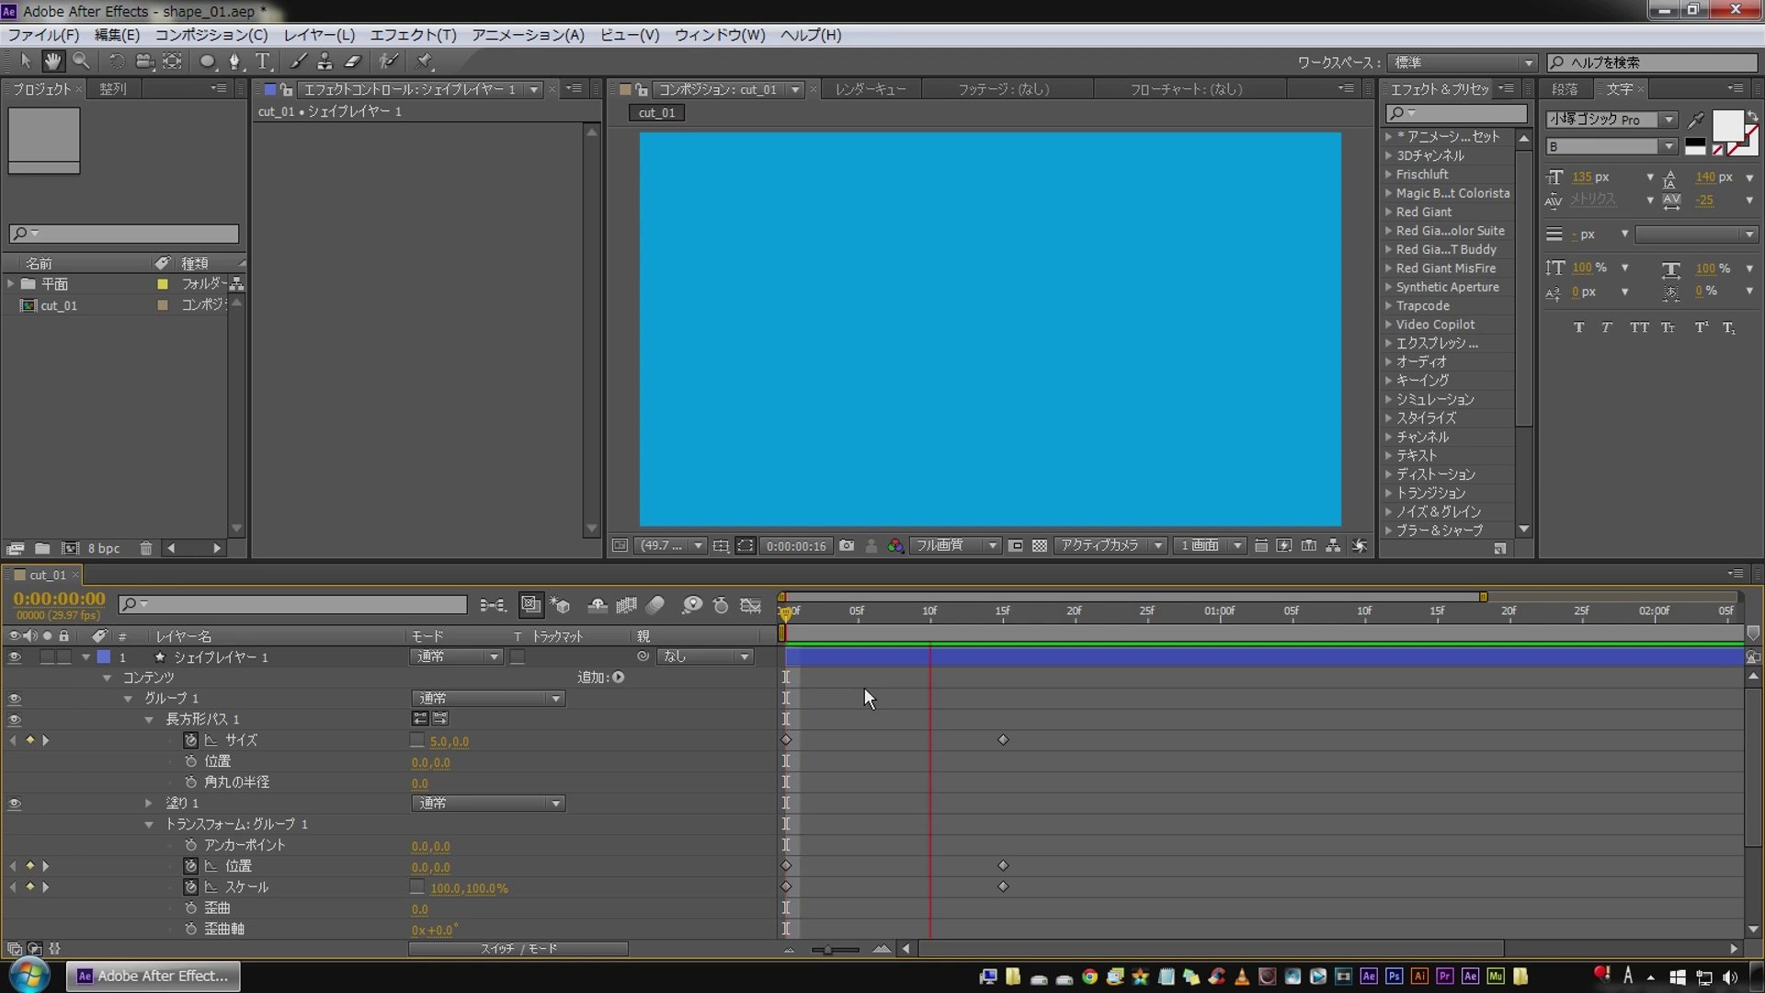
mouse_move(961, 614)
mouse_down()
mouse_move(1046, 616)
mouse_move(929, 614)
mouse_up()
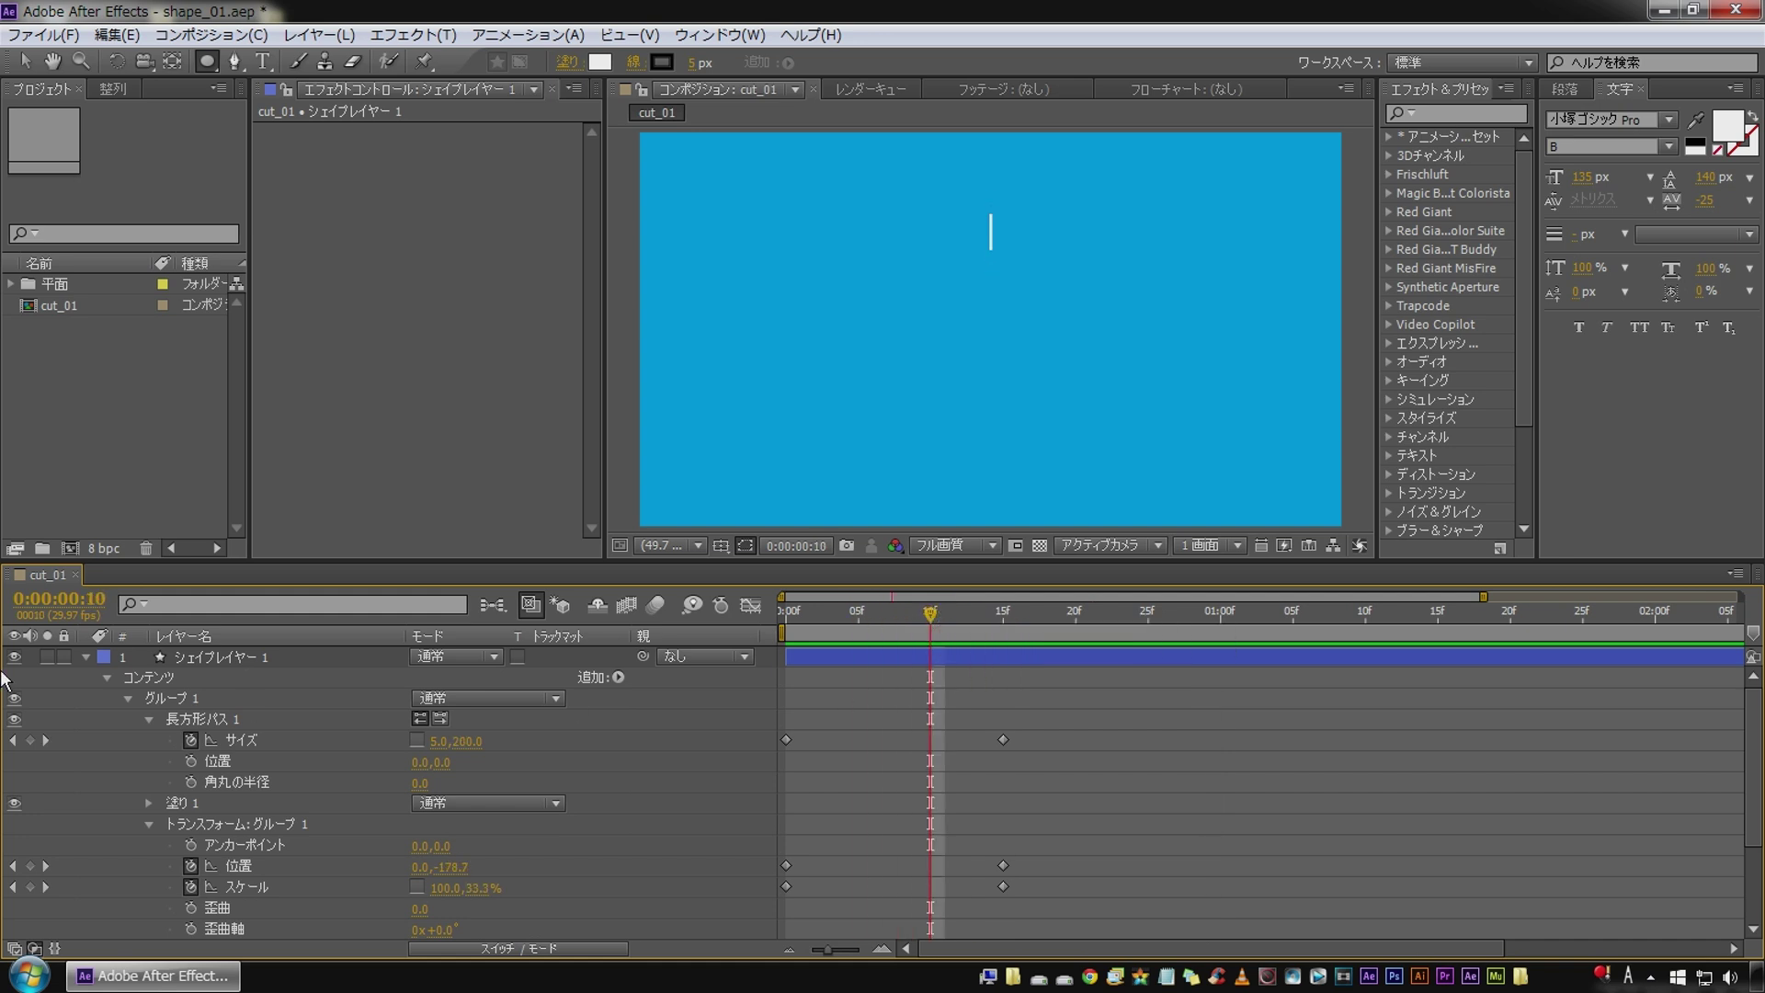
Add Repeater 1 to the shape layer's contents and preview the three repeated bars.
click(143, 678)
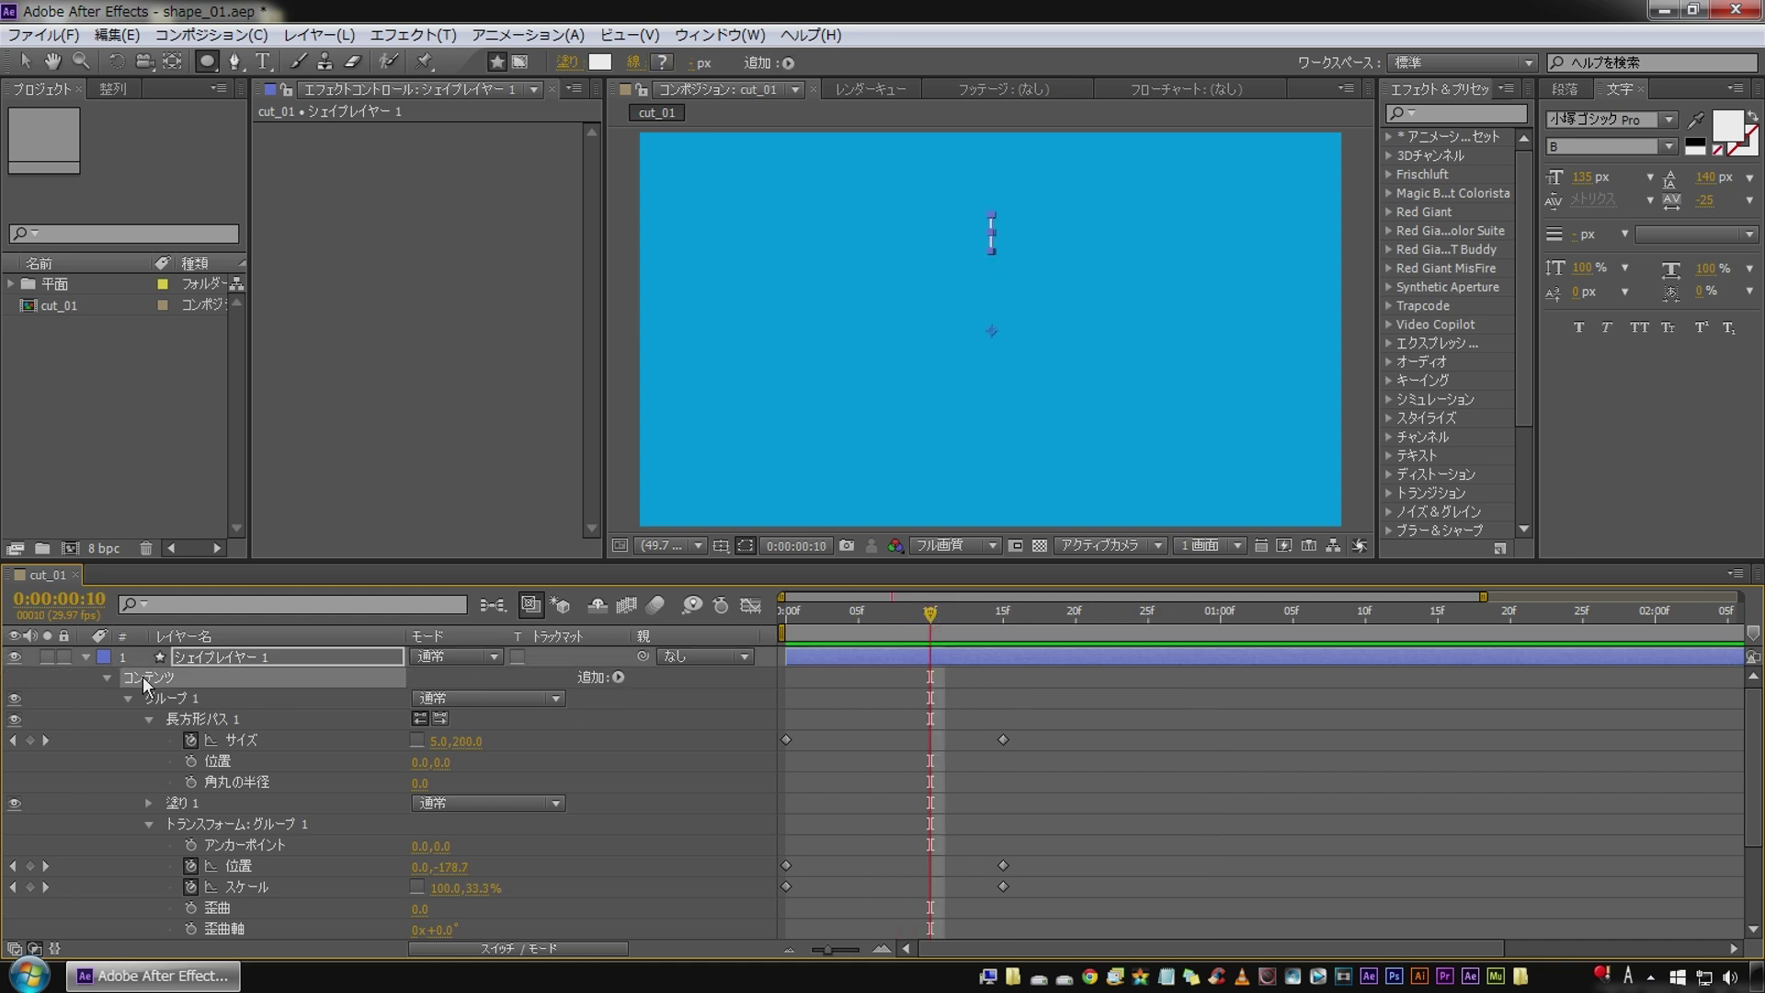
click(620, 677)
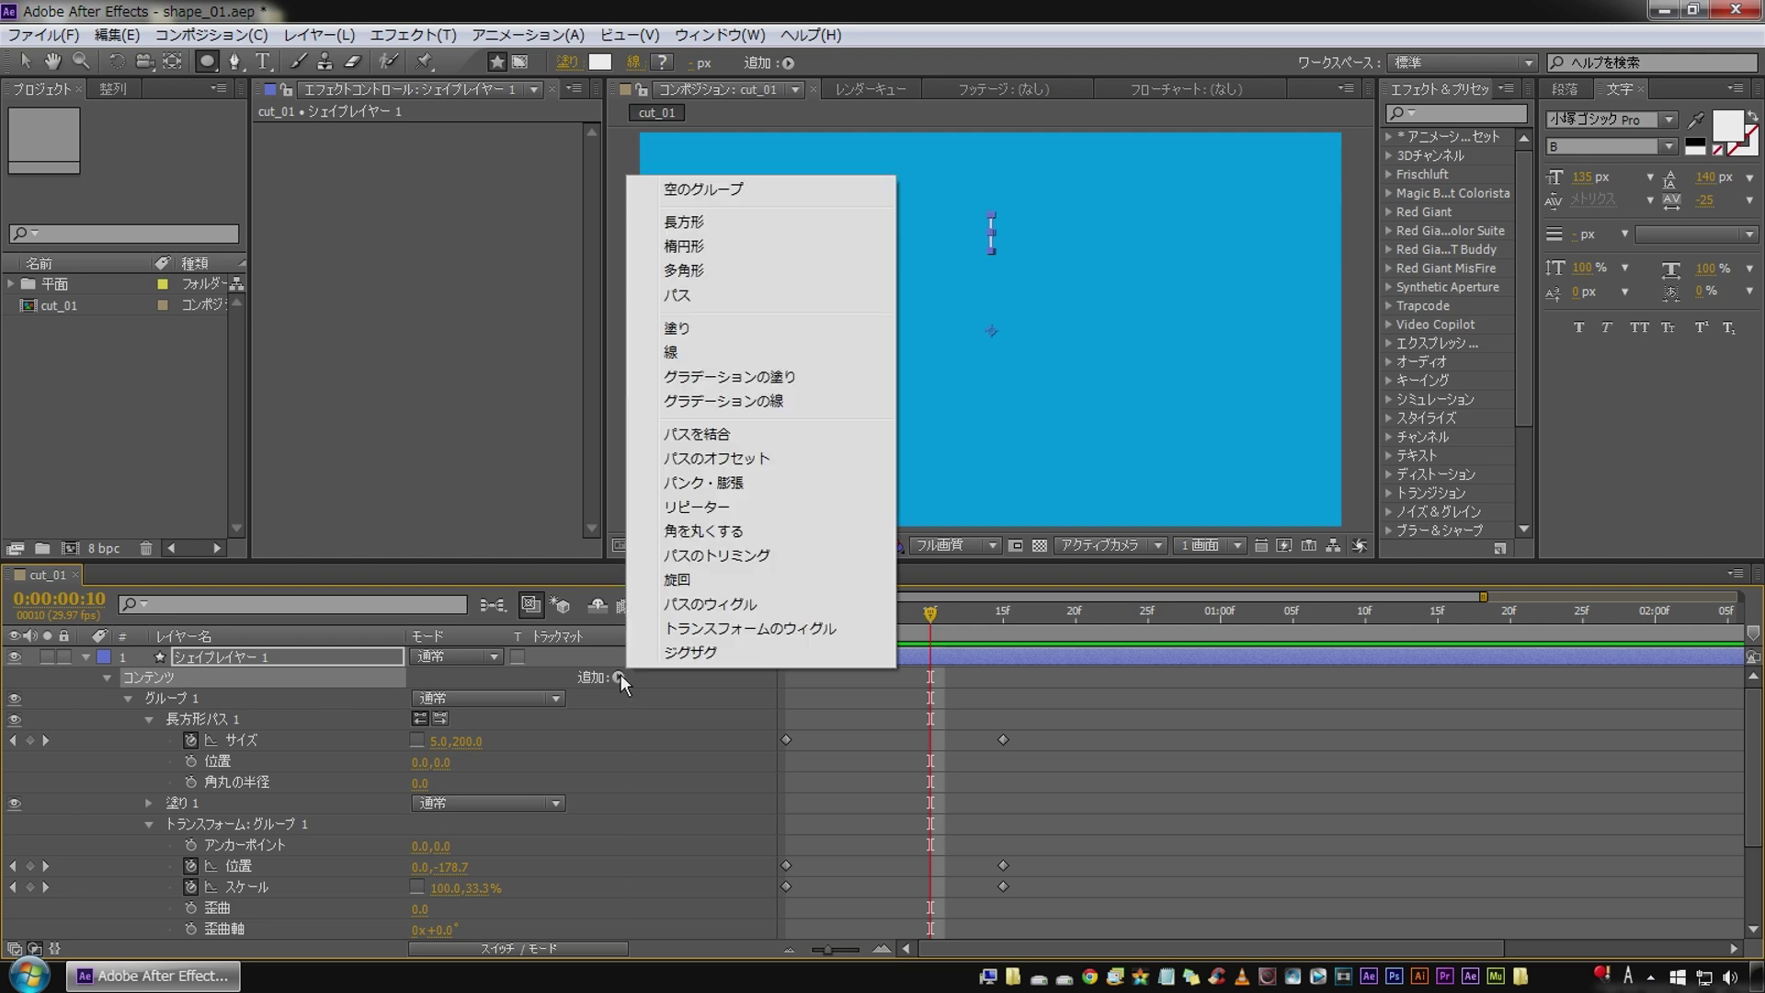
click(710, 506)
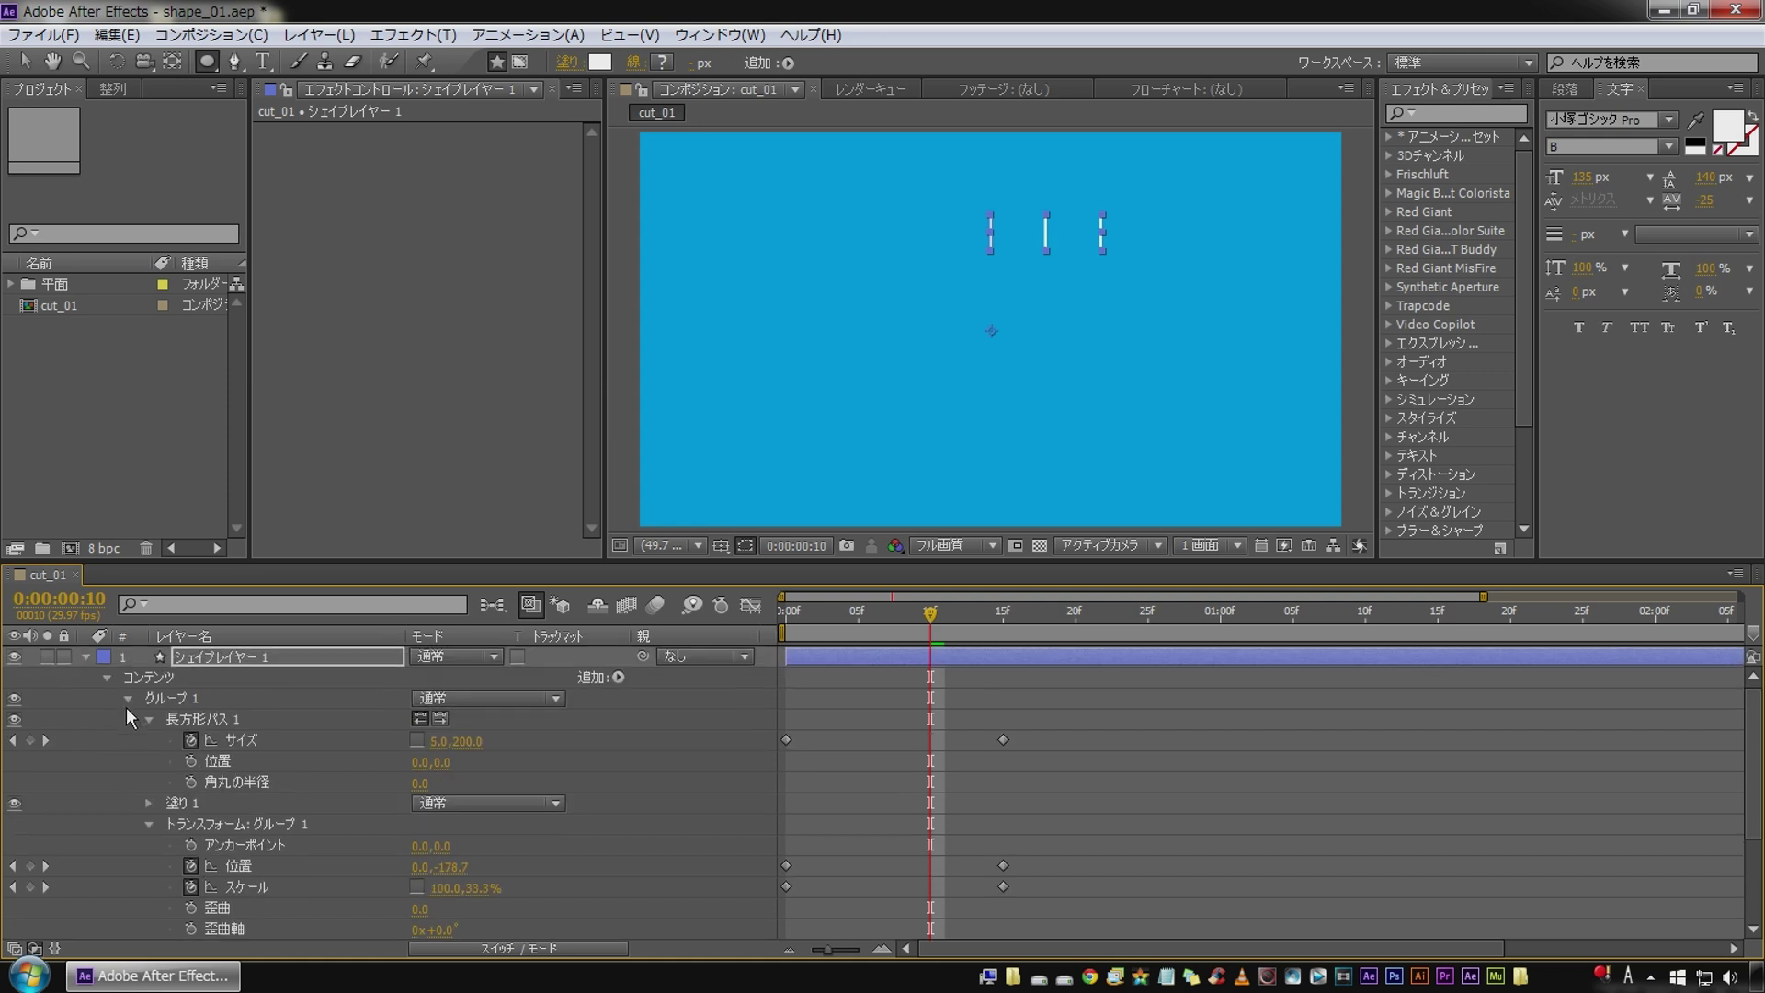
click(127, 698)
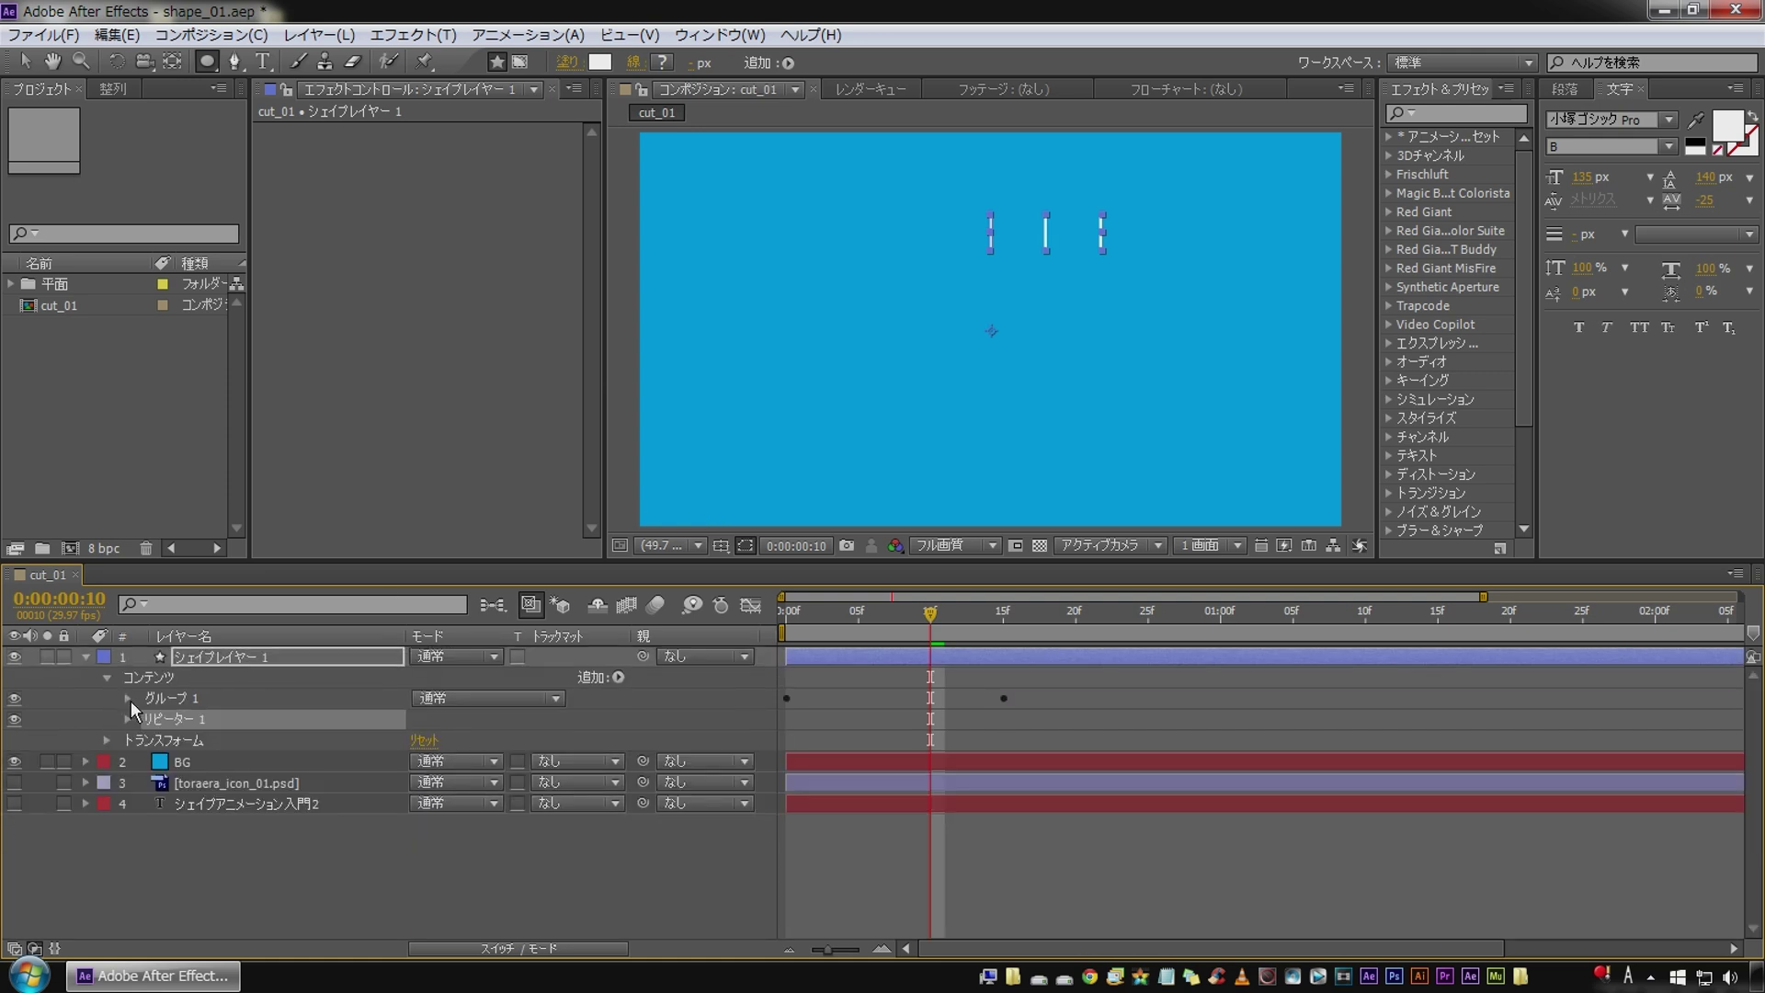
drag(935, 633, 930, 632)
click(694, 853)
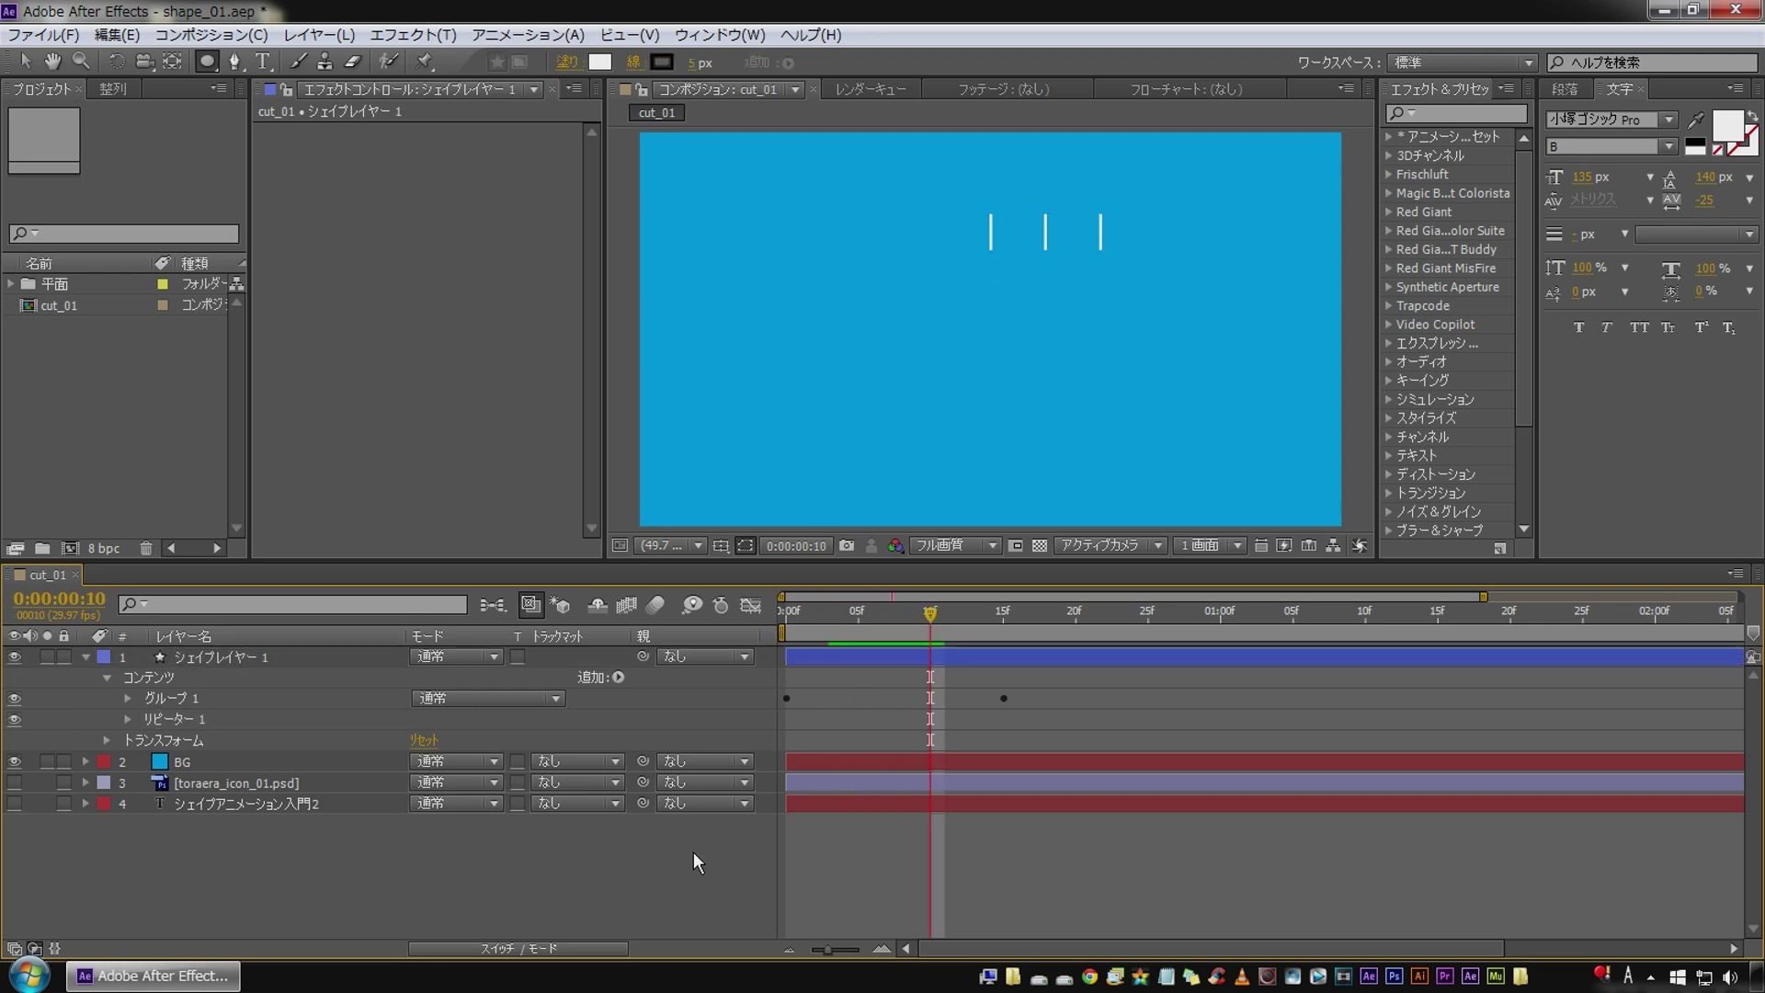
key(KP_0)
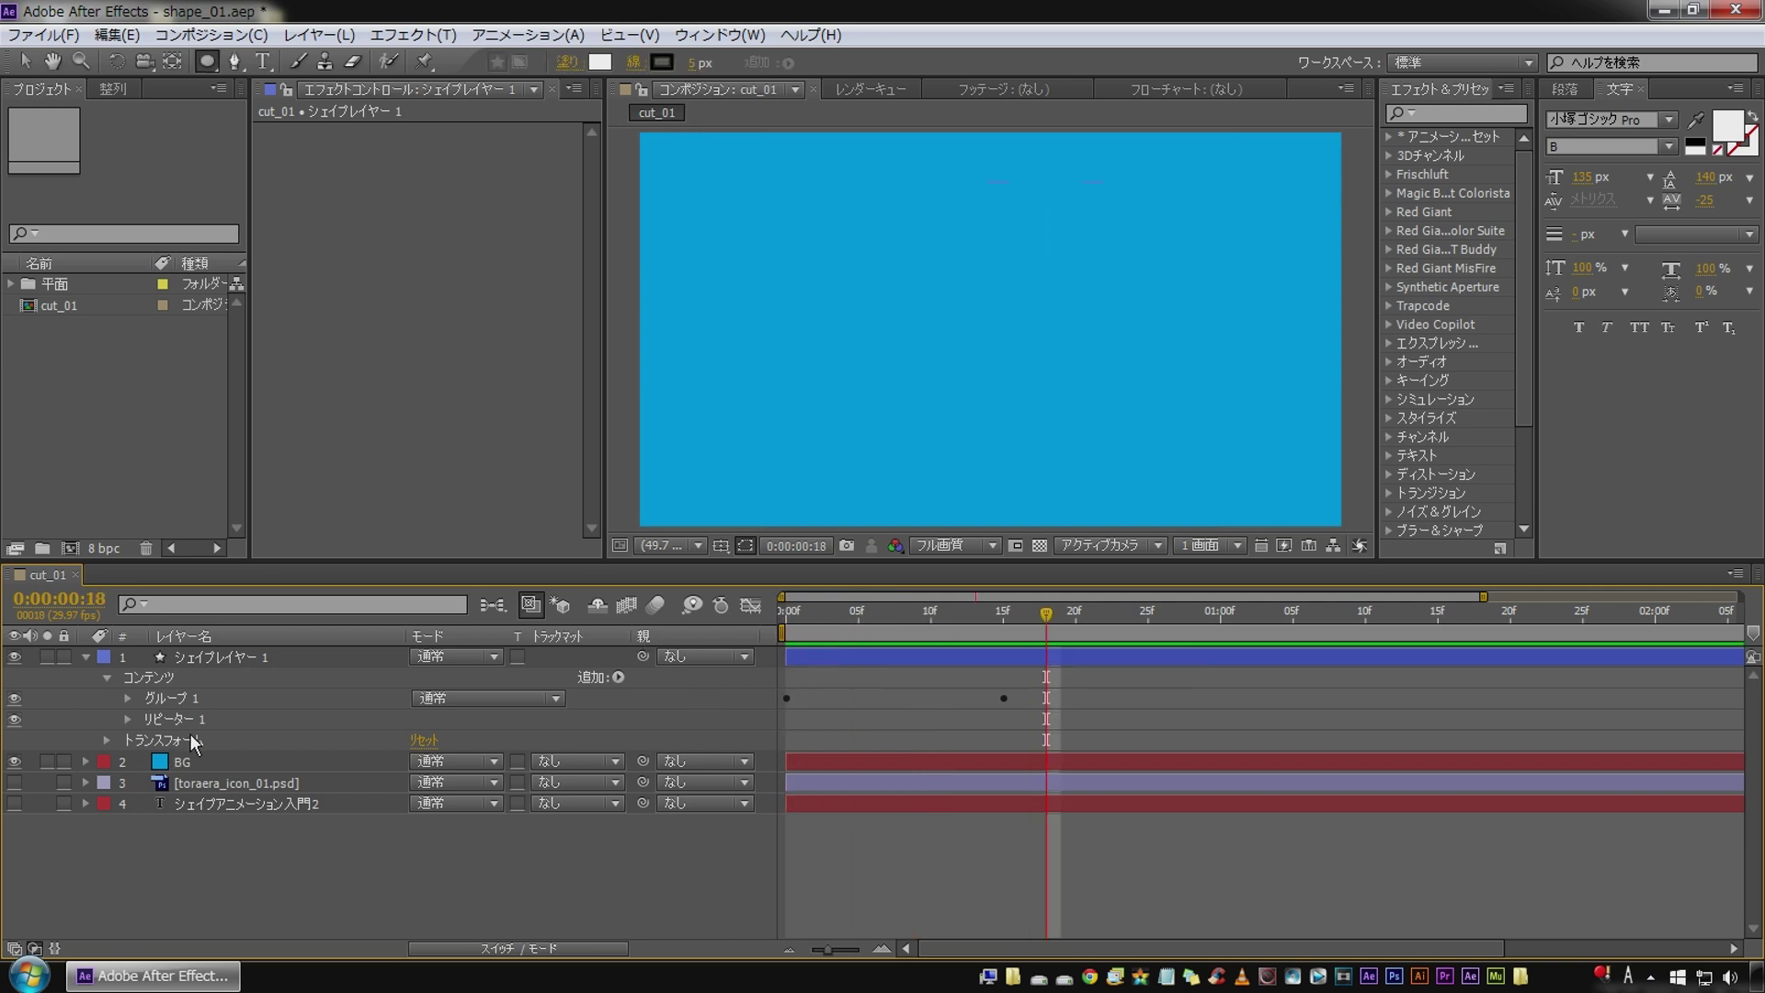
click(184, 719)
Set the Repeater's copies to 16.
click(129, 719)
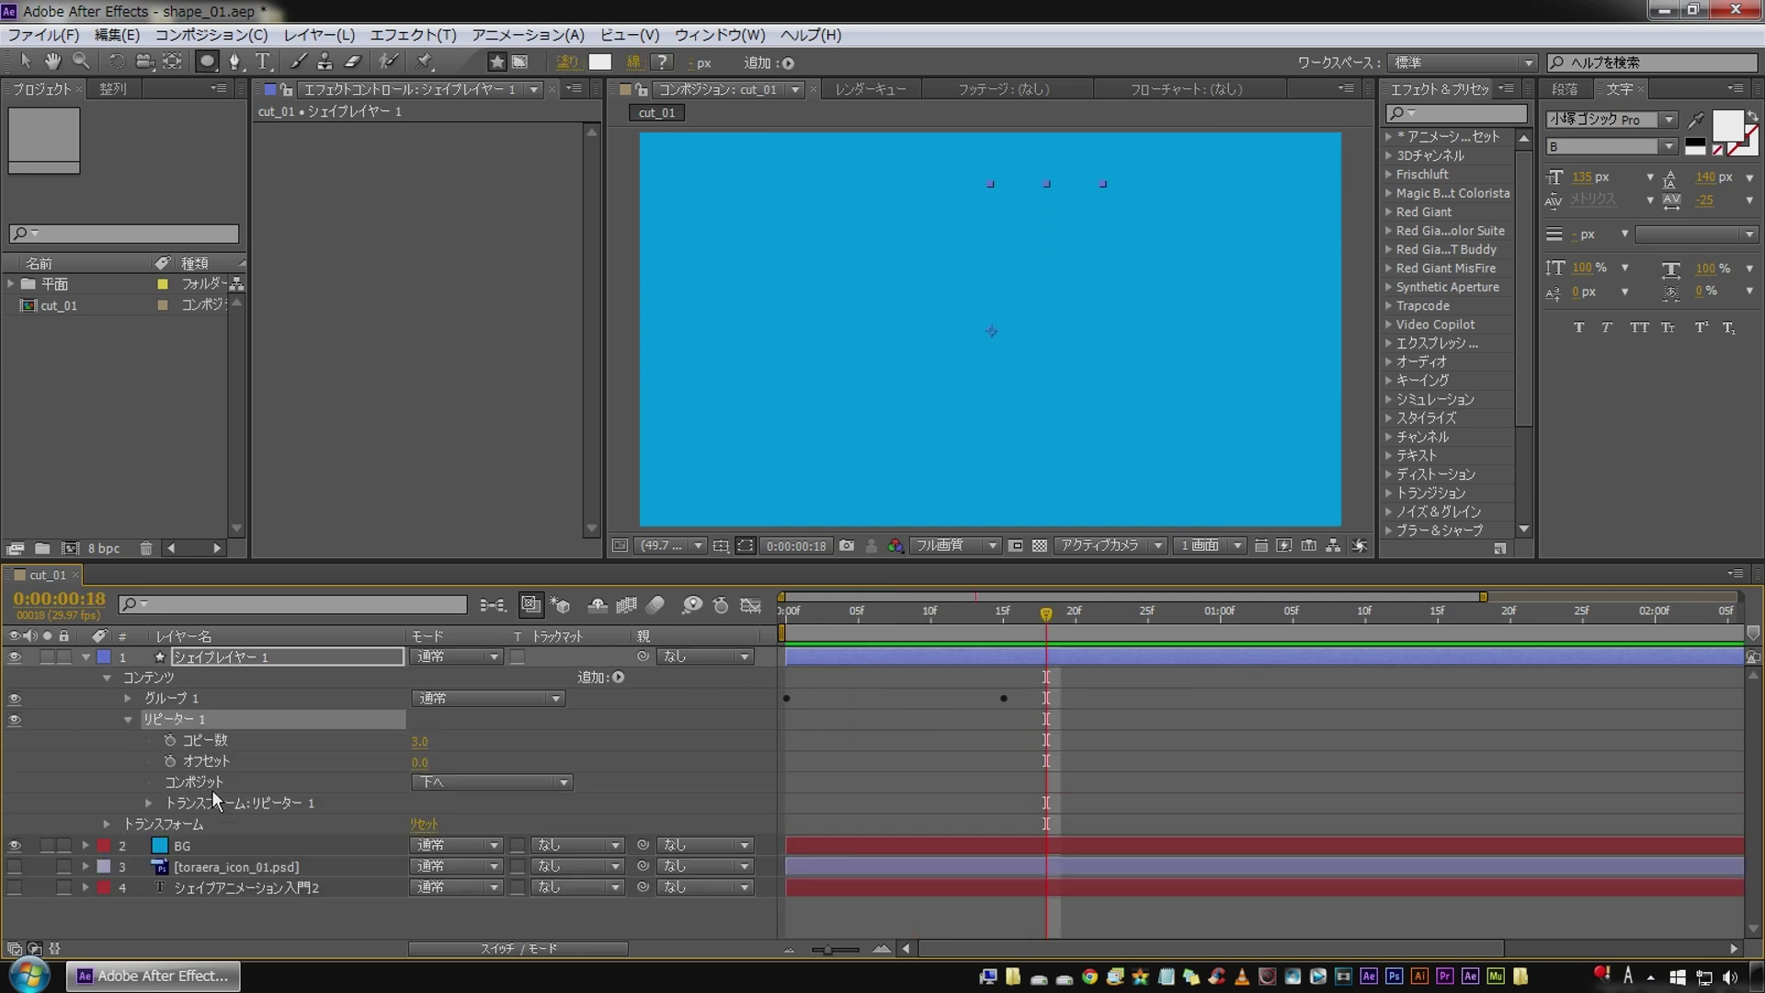
click(223, 745)
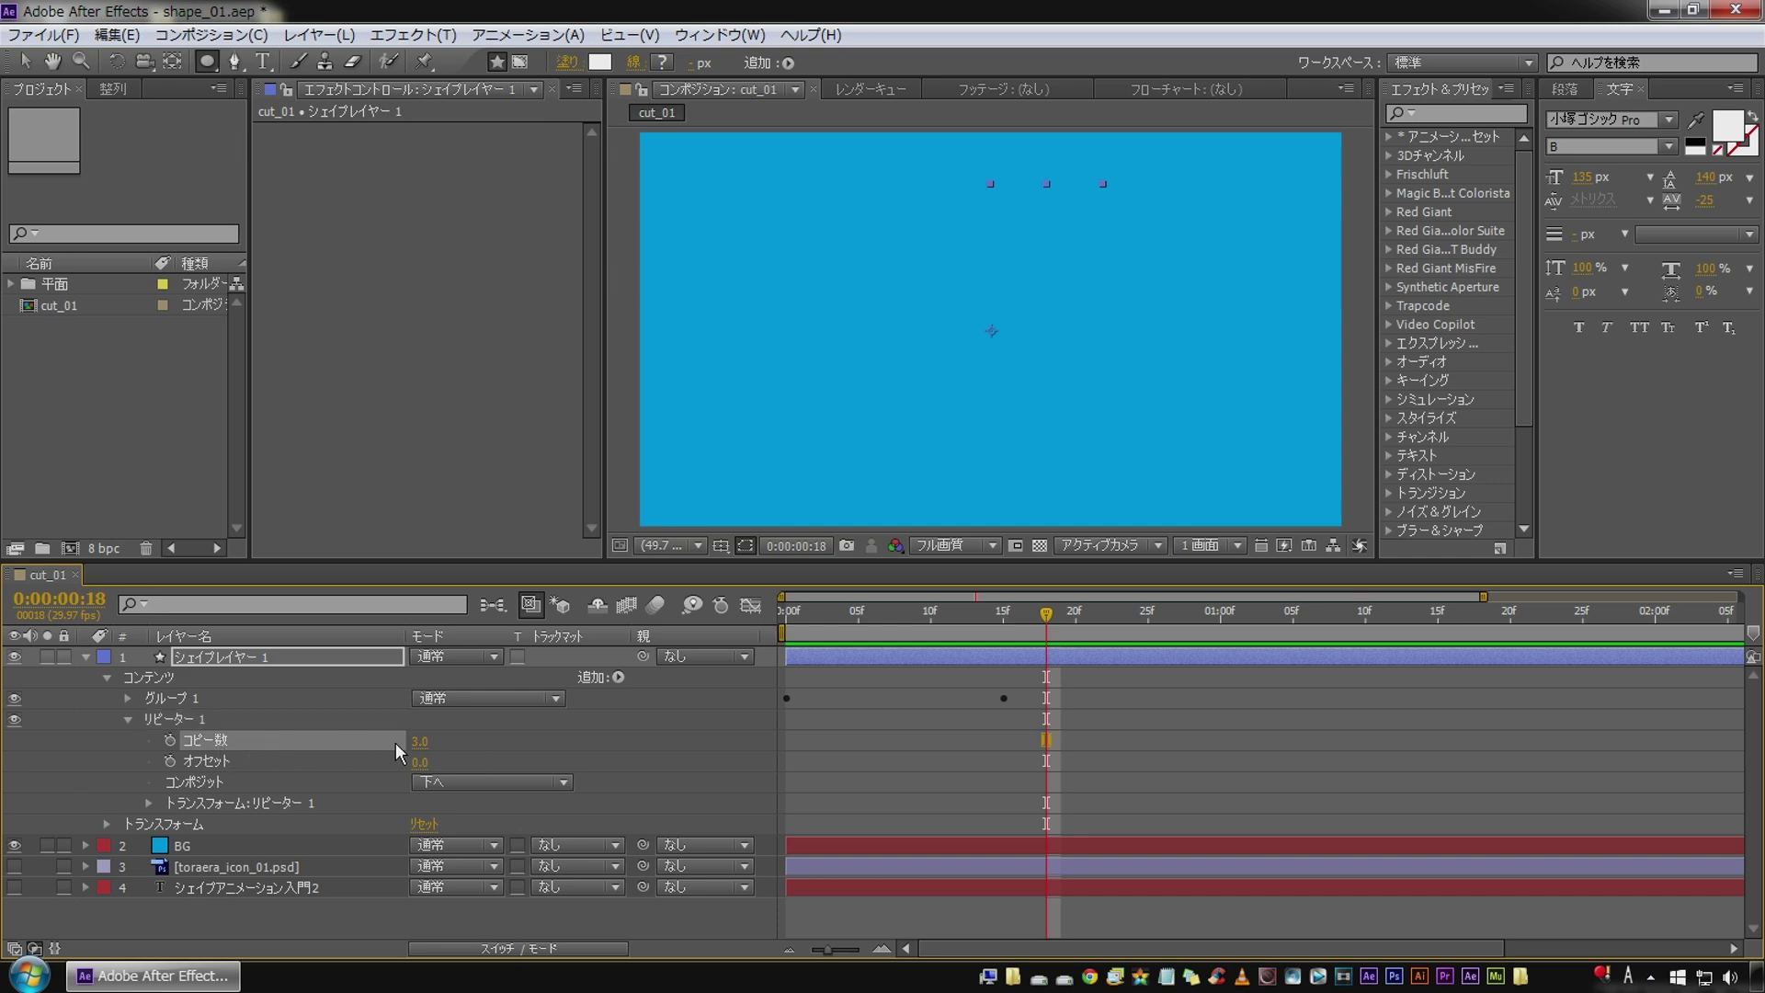
click(419, 741)
text(16)
key(Return)
drag(956, 618, 587, 625)
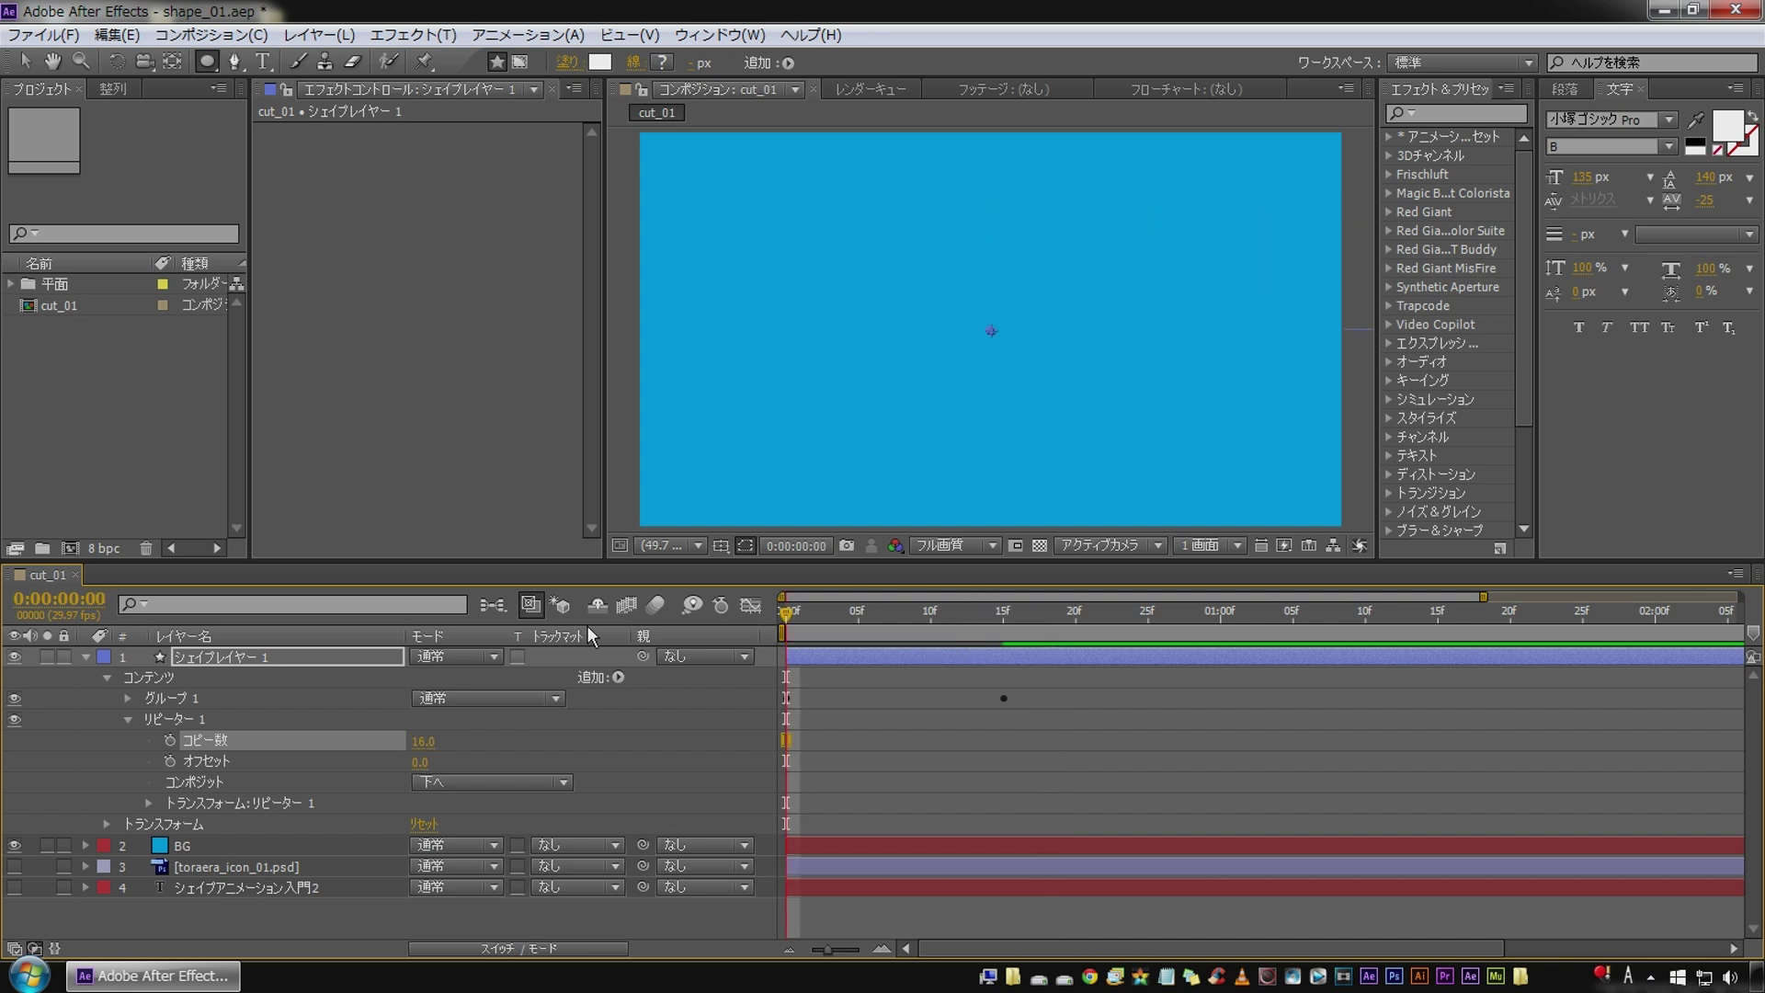
key(space)
Scrub the Repeater transform's Position X down to bring the bars closer together.
click(319, 792)
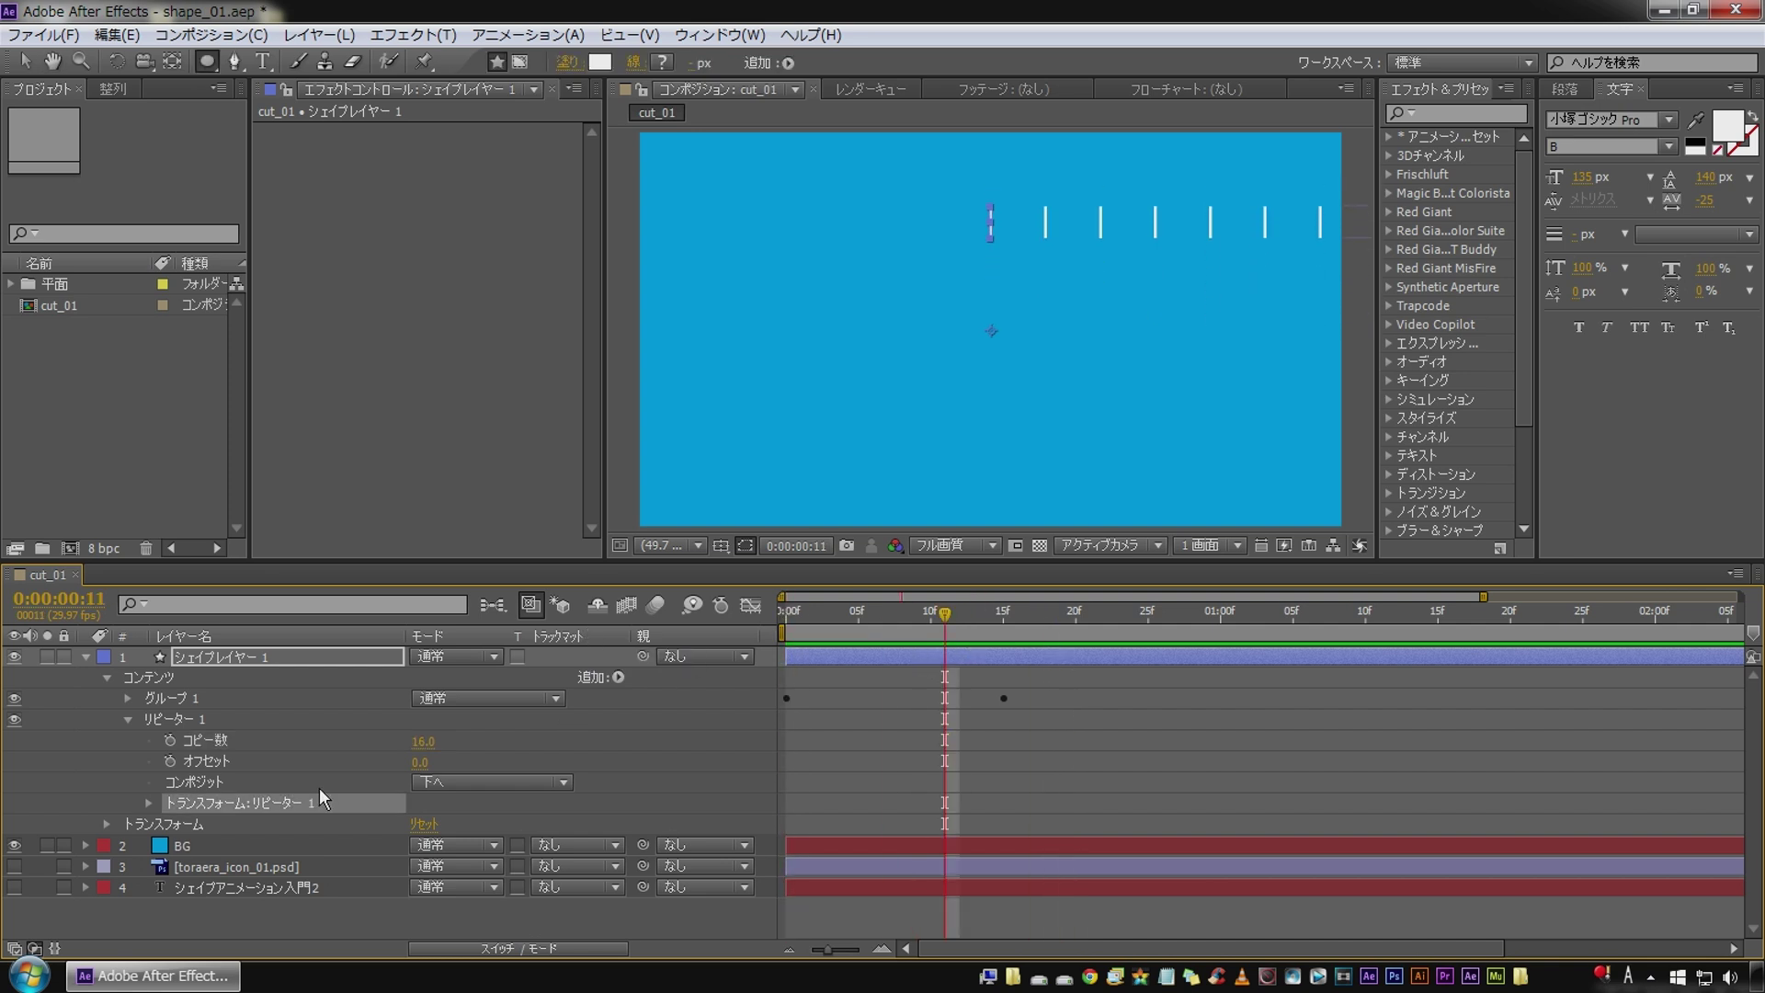
click(149, 803)
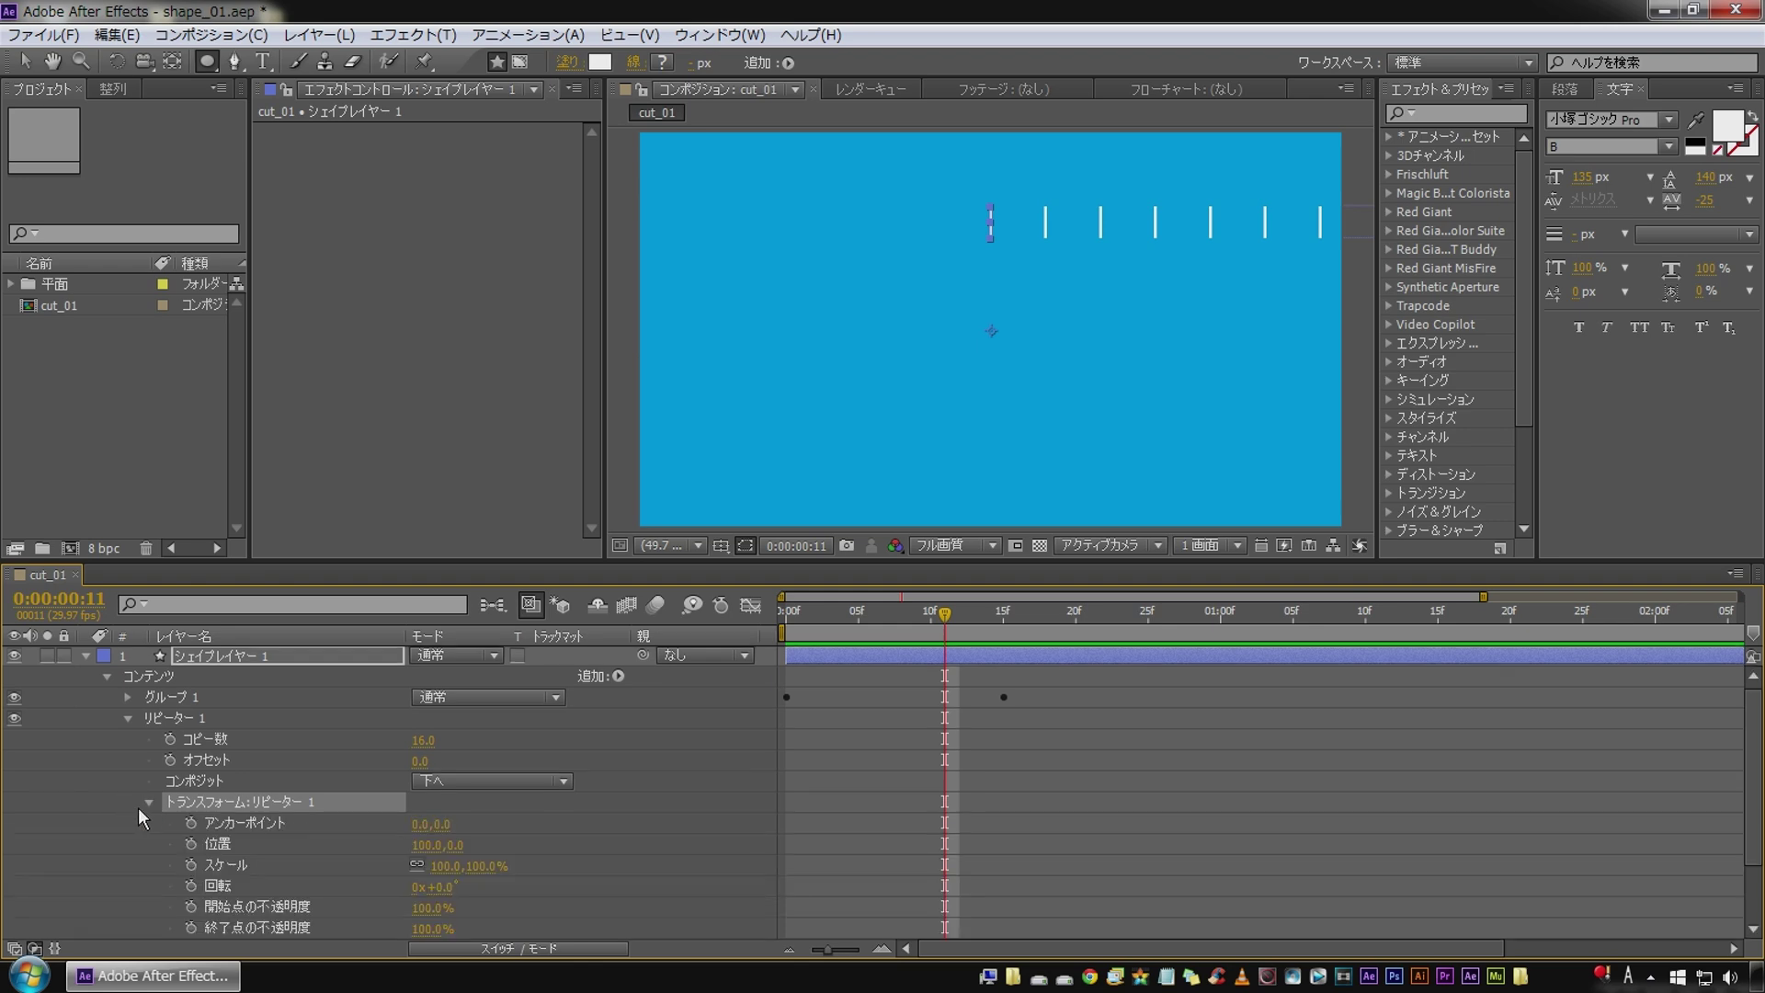
scroll(138, 807, down, 1)
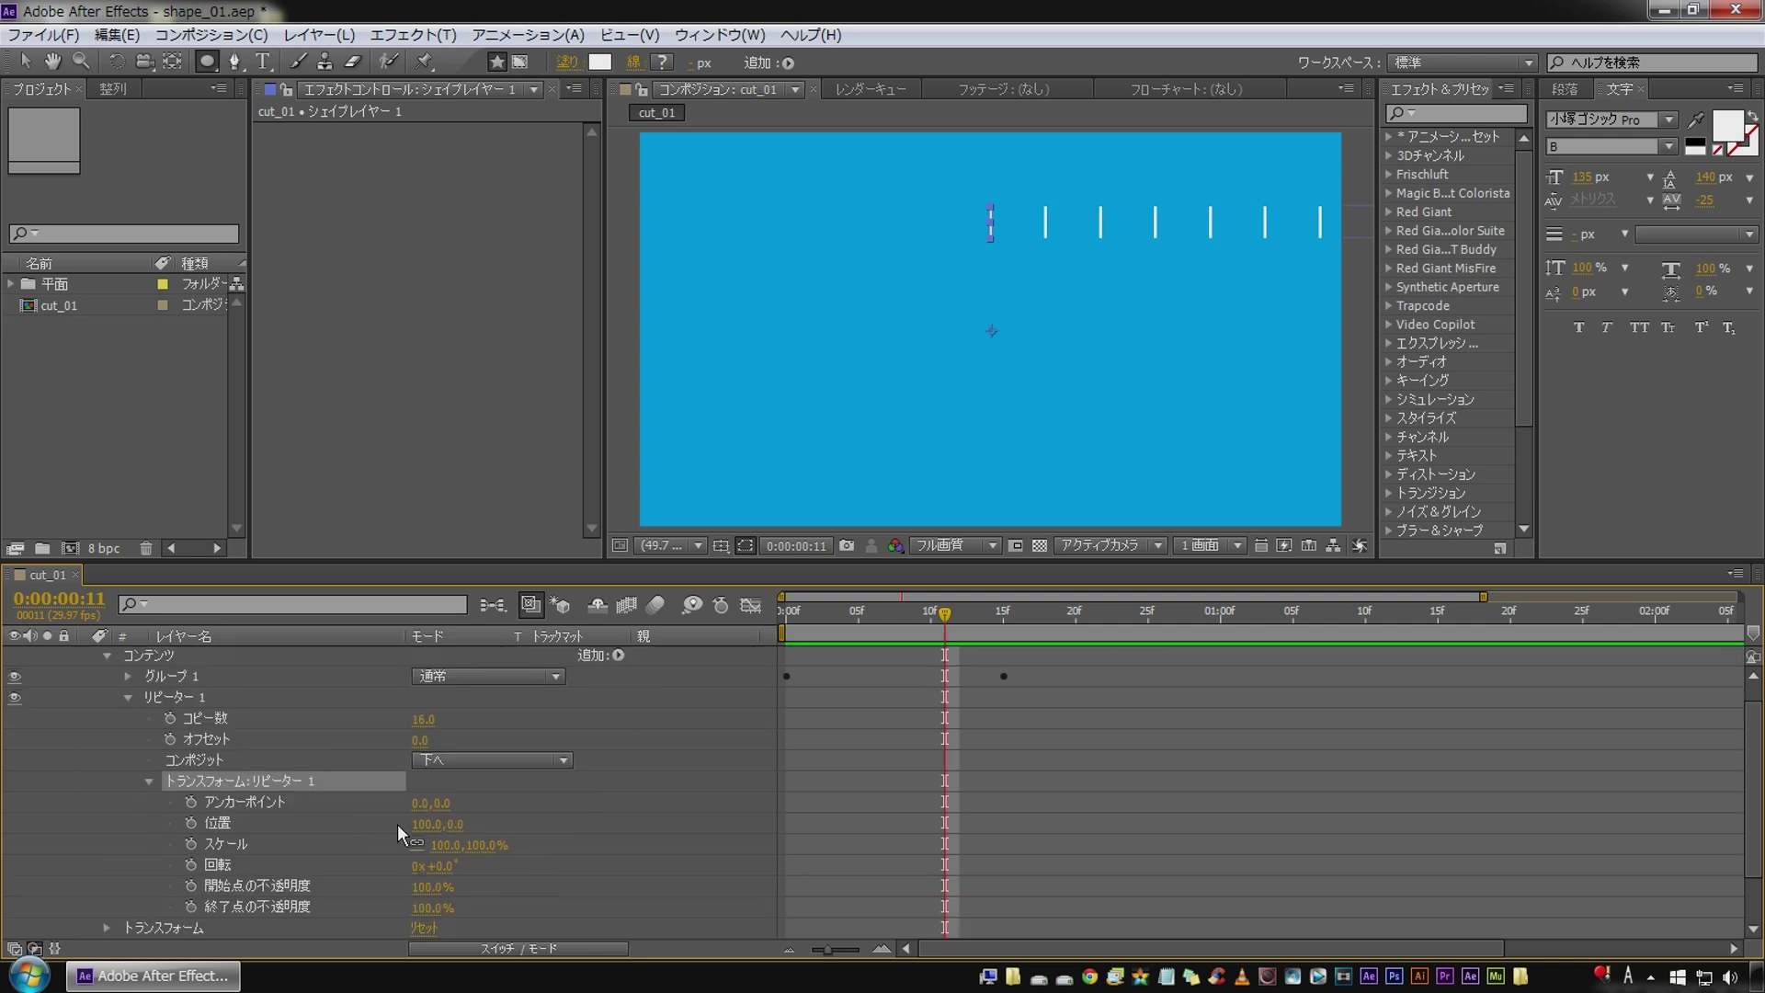
mouse_move(418, 832)
mouse_down()
mouse_move(334, 815)
mouse_move(354, 816)
mouse_up()
Set the Repeater transform position X to 0 so all copies stack.
click(423, 823)
text(0)
key(Return)
click(905, 781)
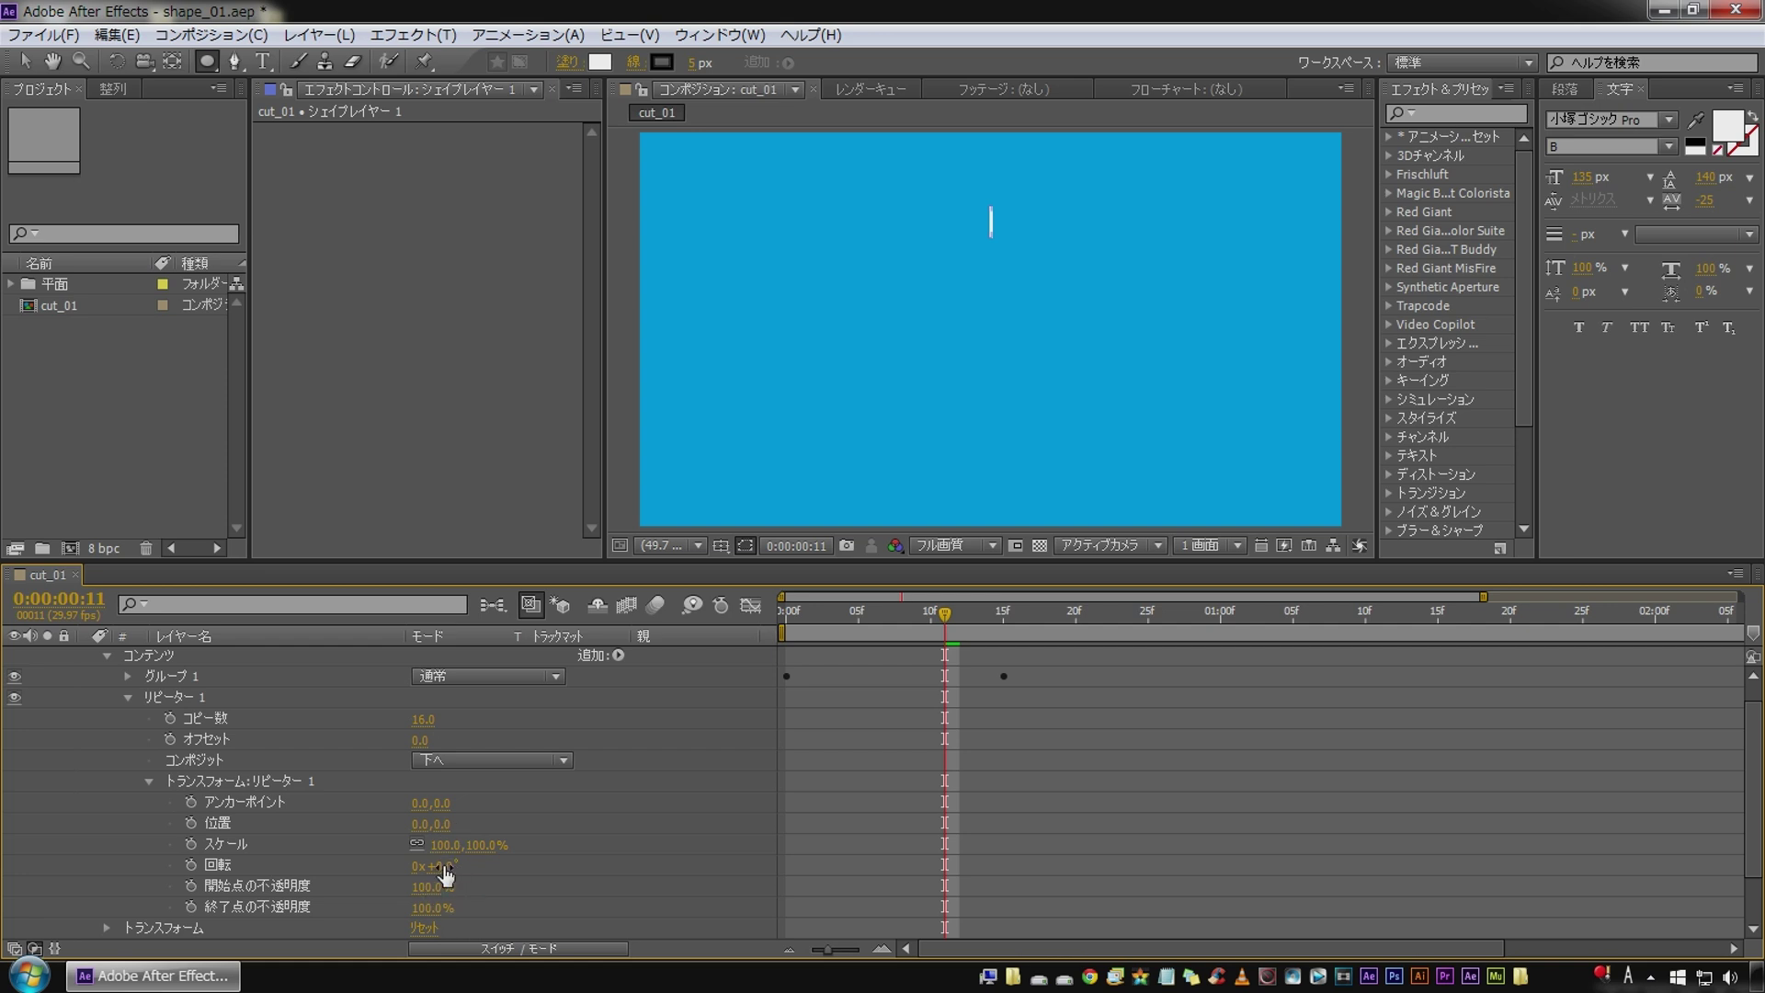
Set the Repeater rotation to 22.5° to fan the bars into a burst, then preview.
drag(442, 865, 468, 871)
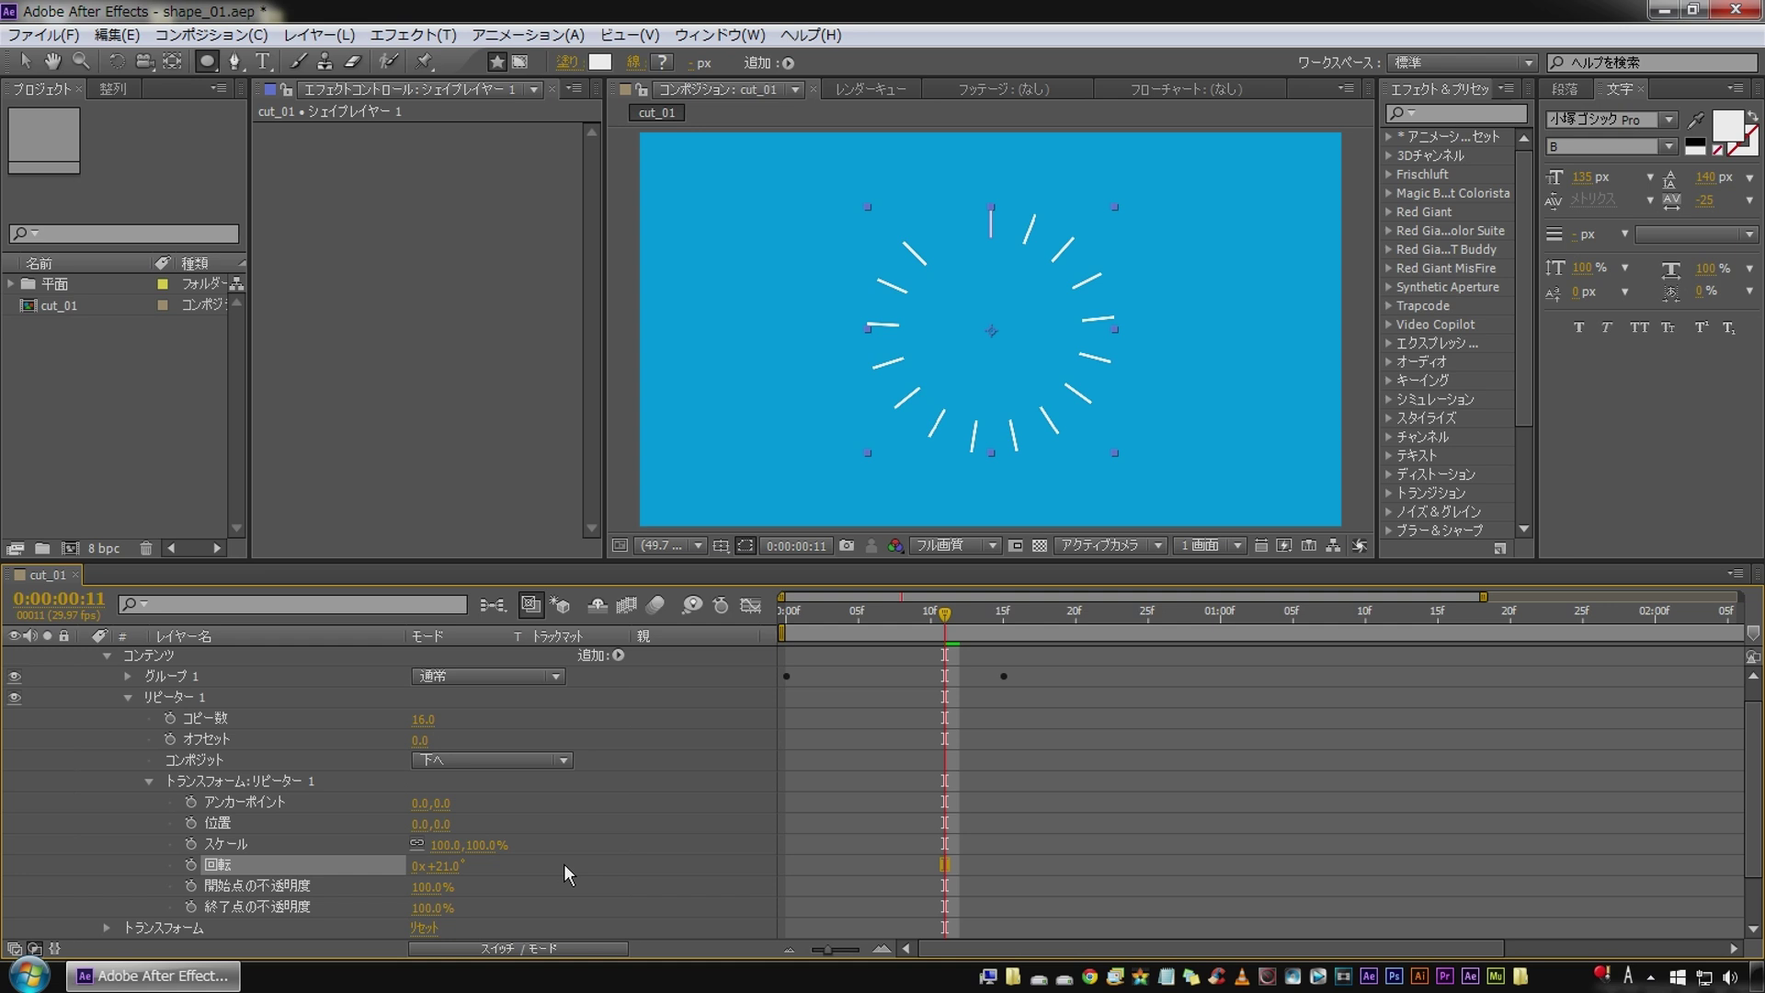
click(441, 865)
text(22.)
text(5)
key(Return)
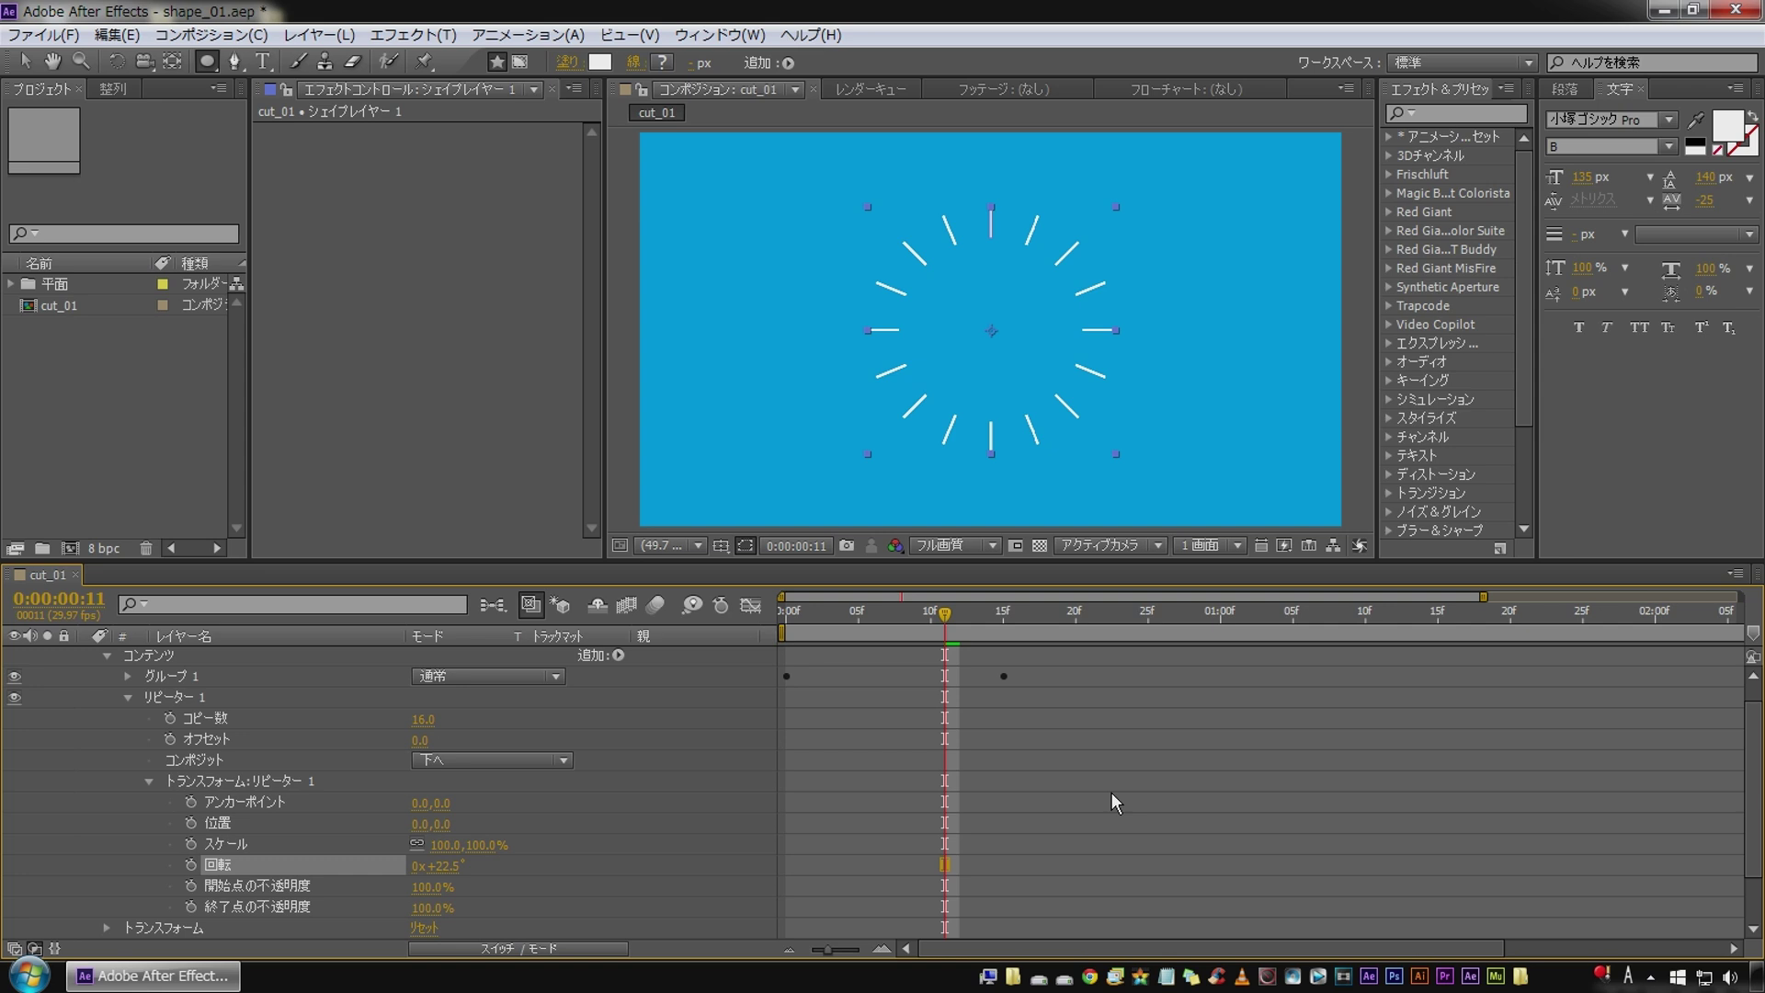
click(1111, 791)
key(KP_0)
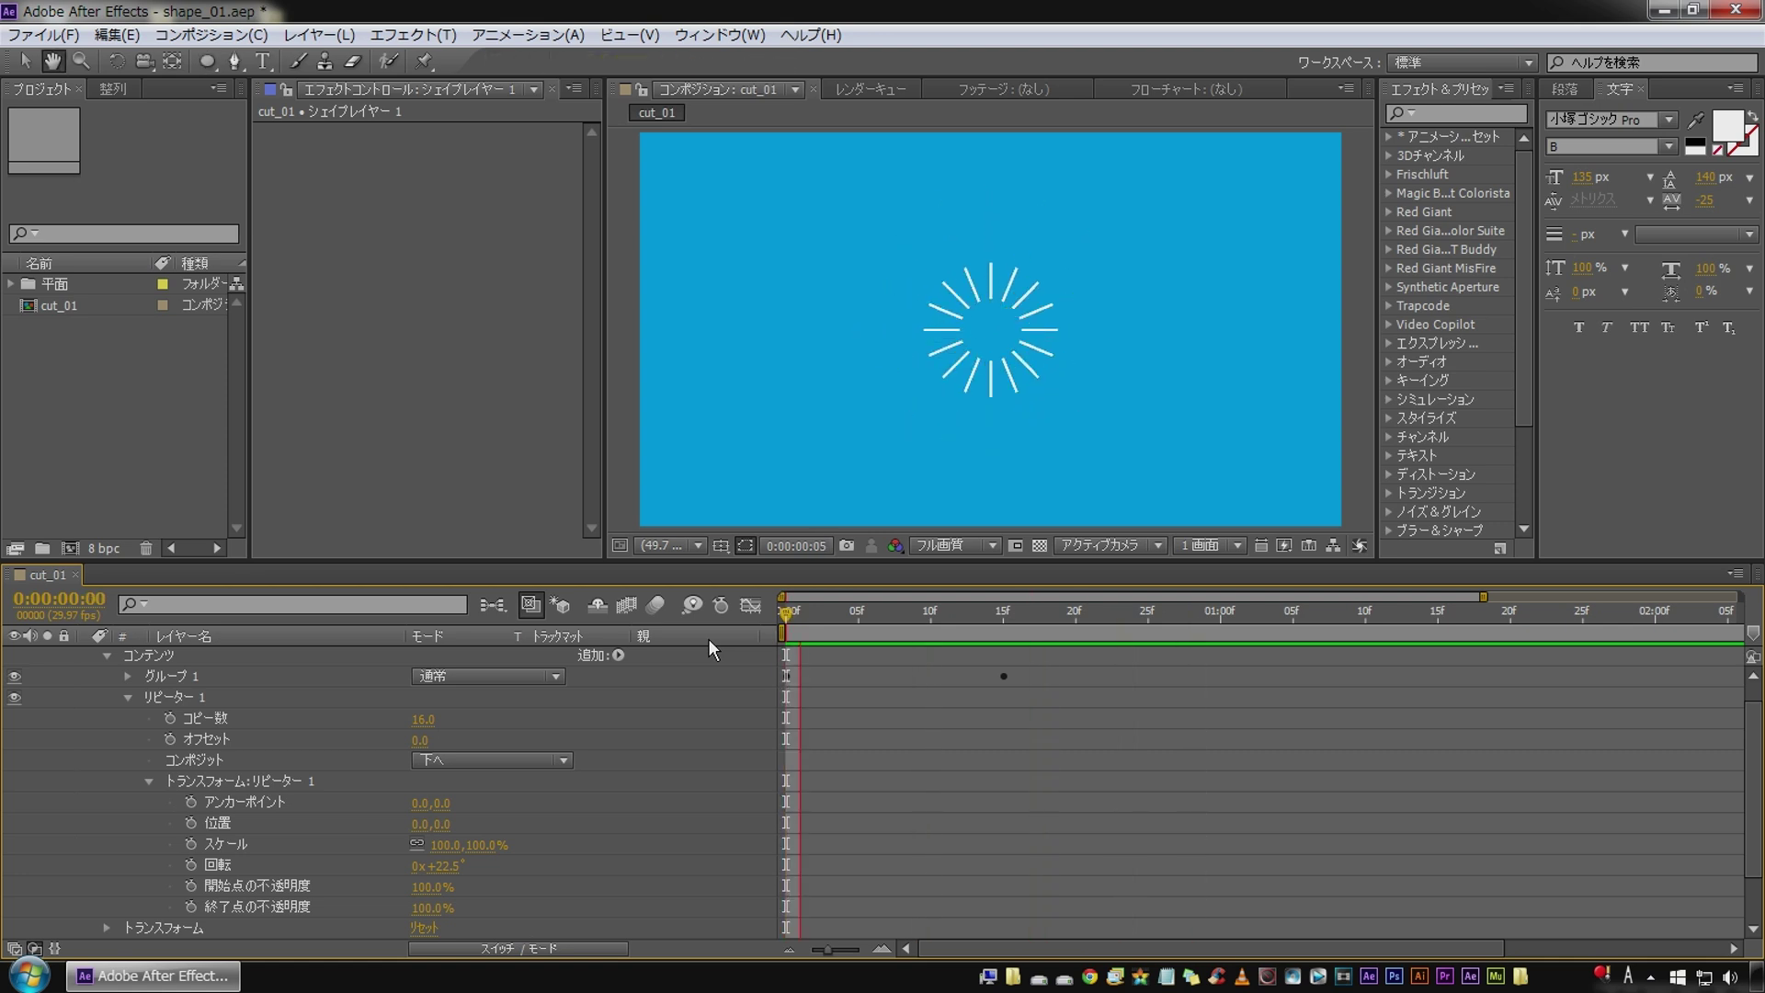
key(q)
At frame 9, collapse the shape layer's contents and move the BG layer to the bottom of the stack.
scroll(221, 750, up, 1)
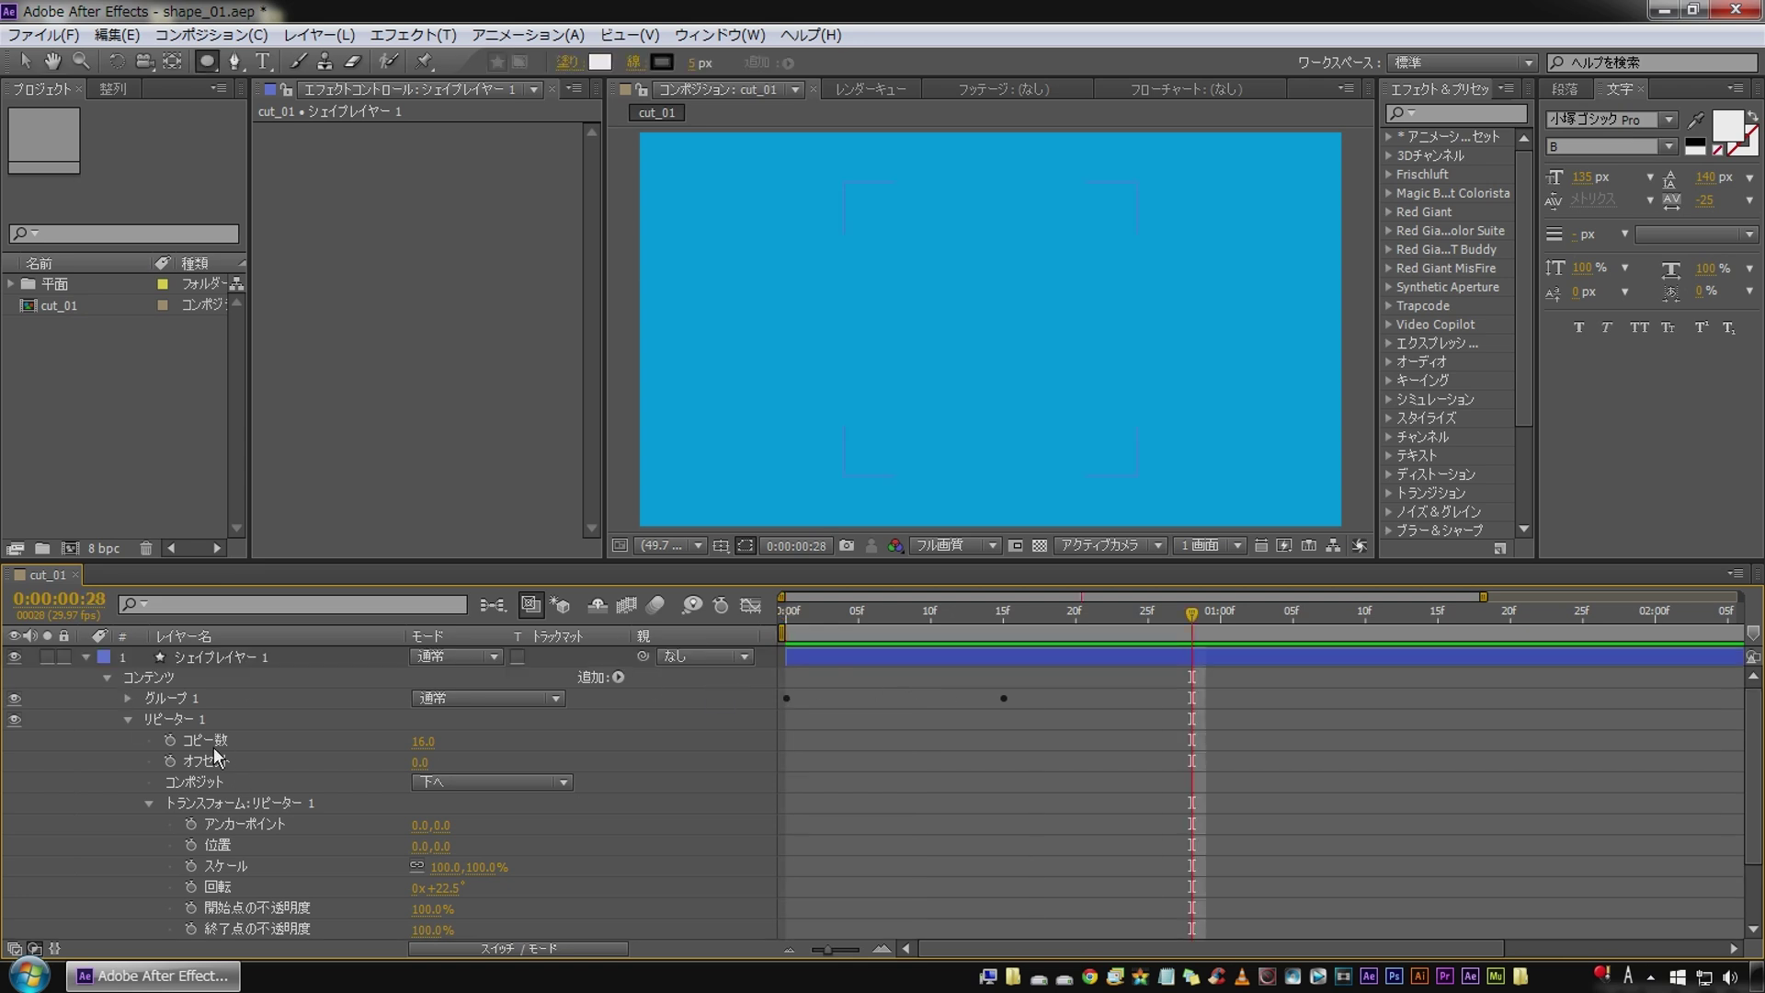
drag(941, 621, 915, 621)
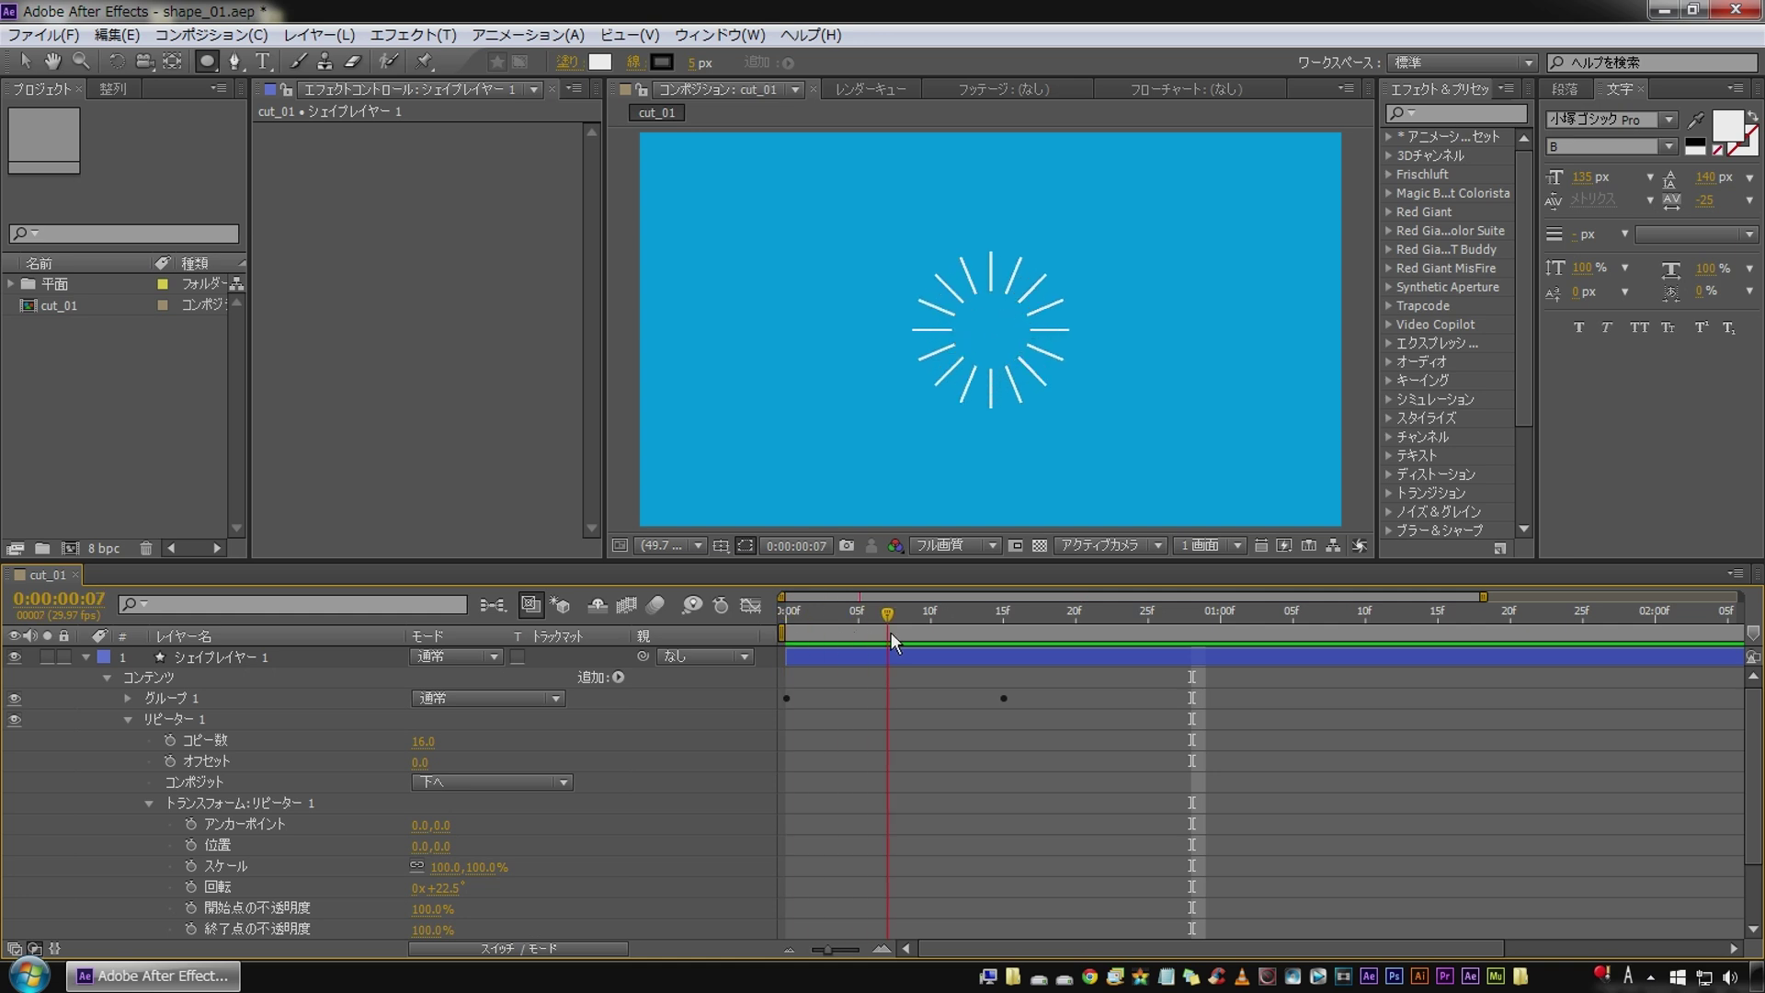
click(87, 657)
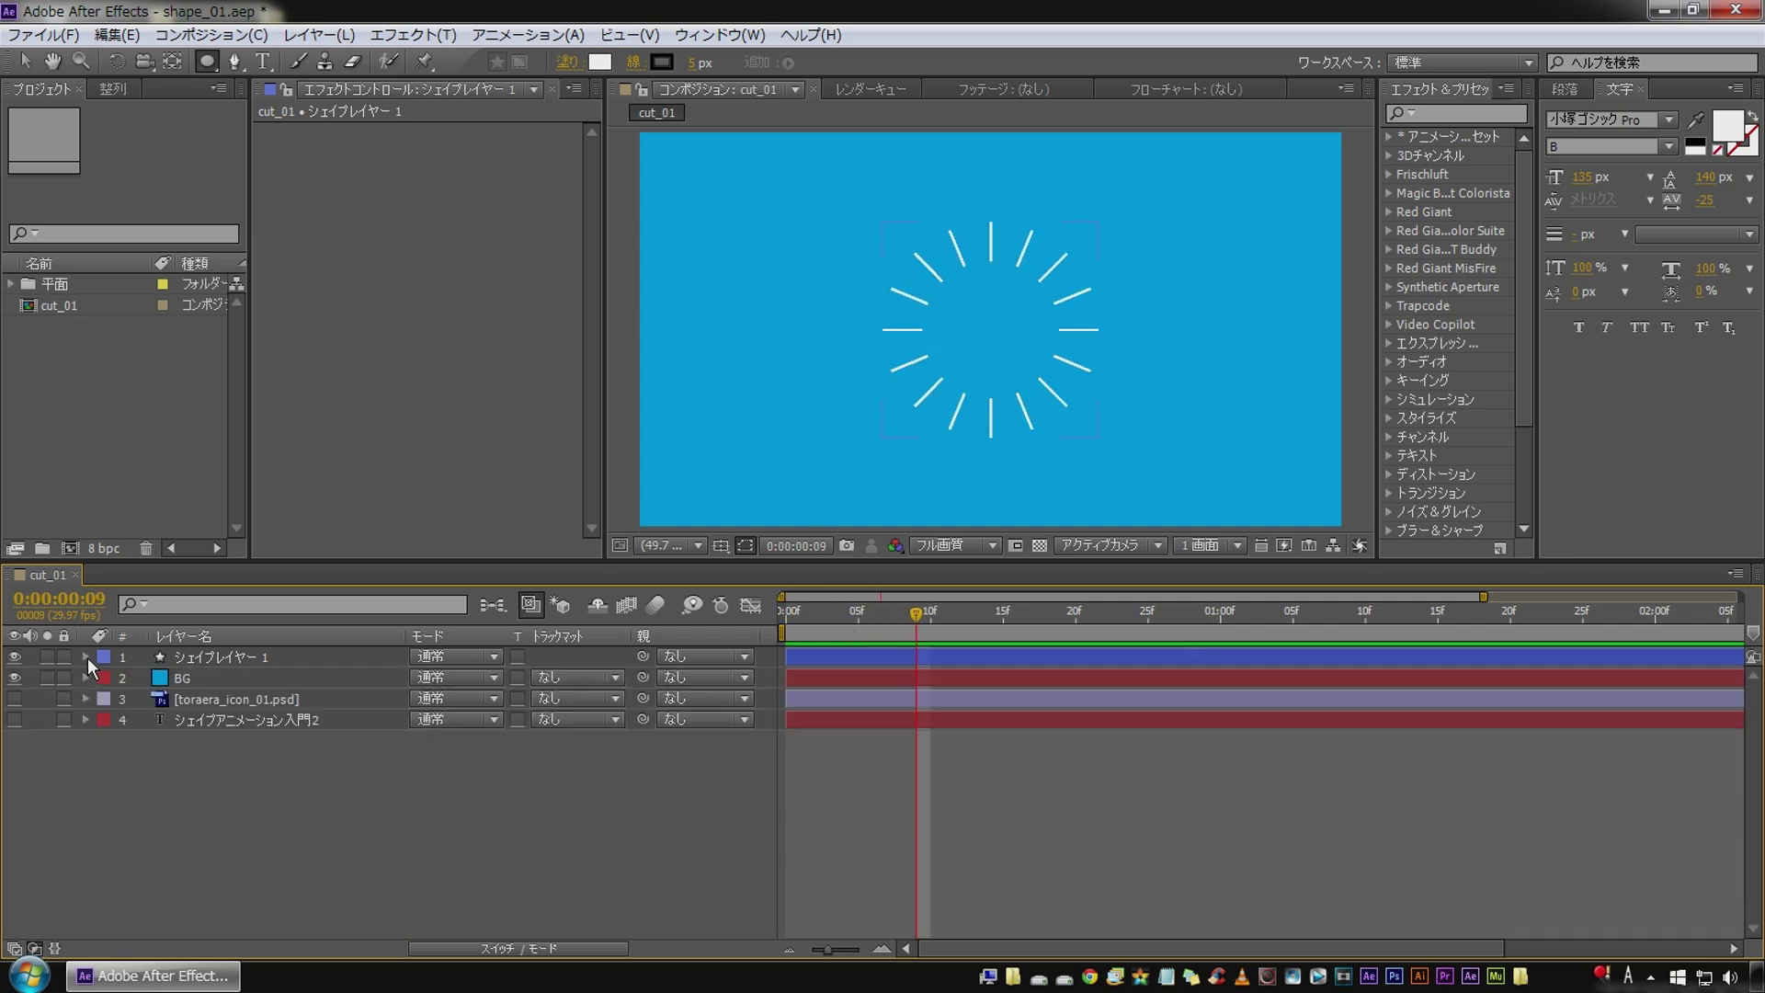
drag(179, 682, 200, 743)
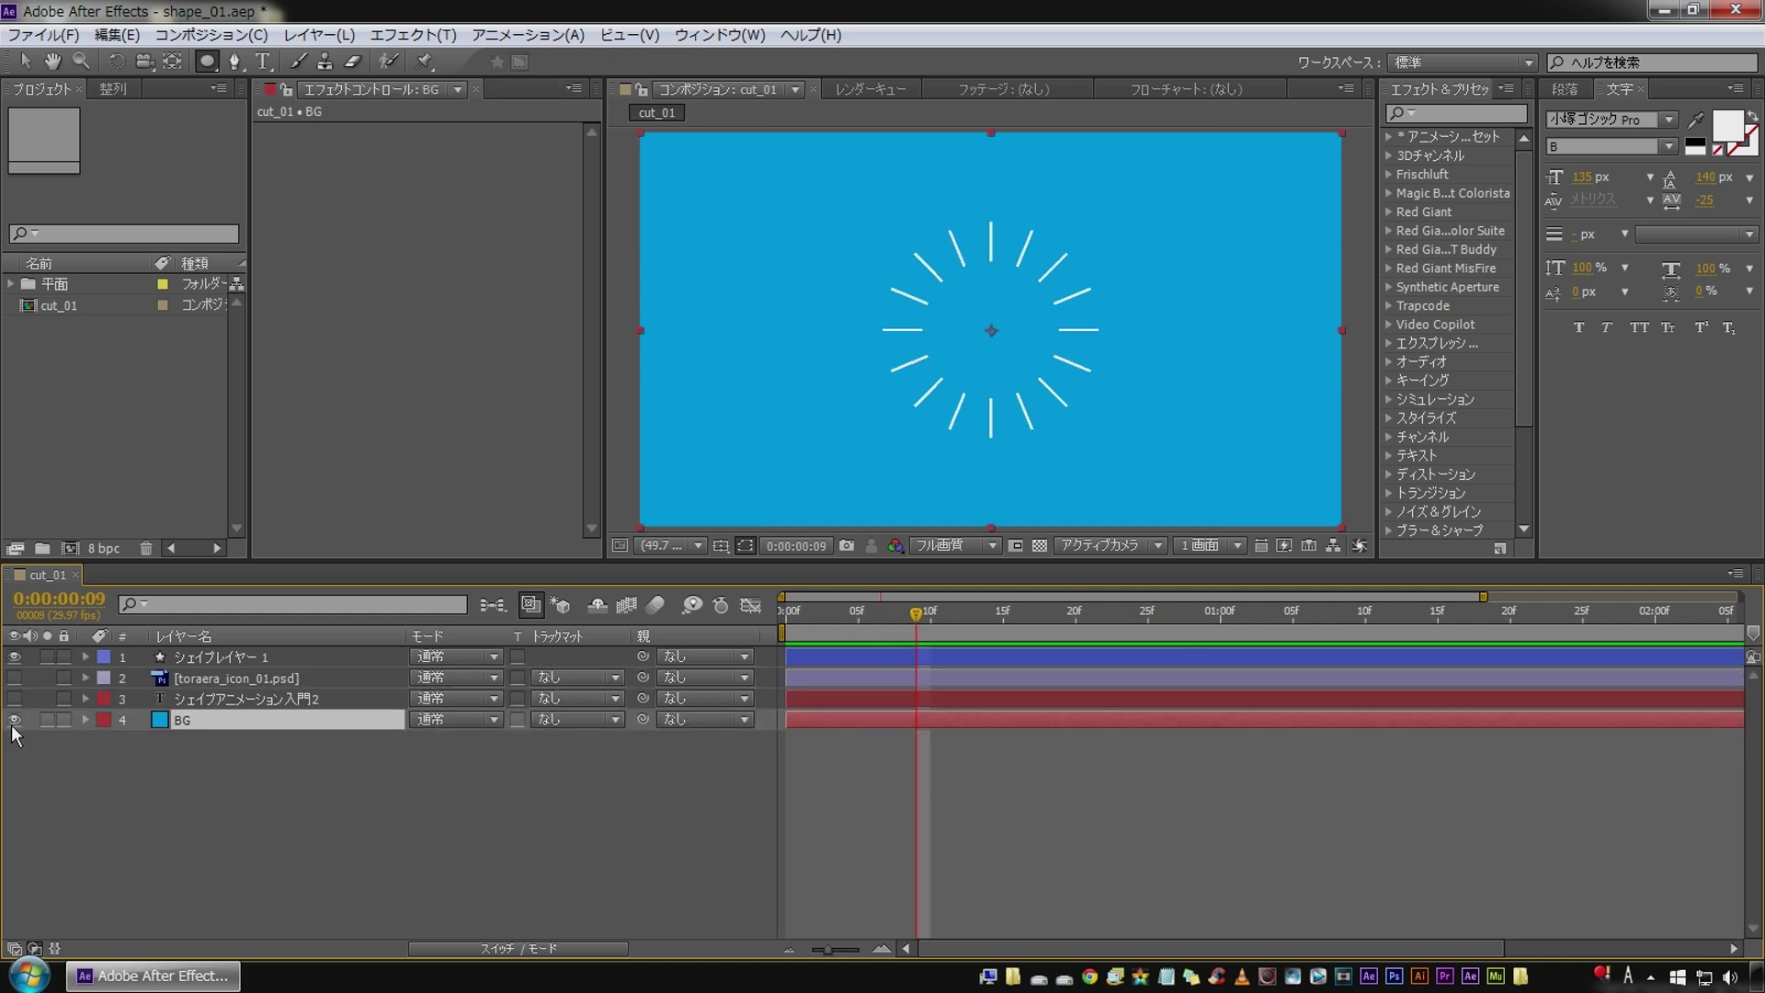
Turn on the toraera_icon_01.psd logo and place Shape Layer 1 beneath it.
click(15, 677)
click(218, 678)
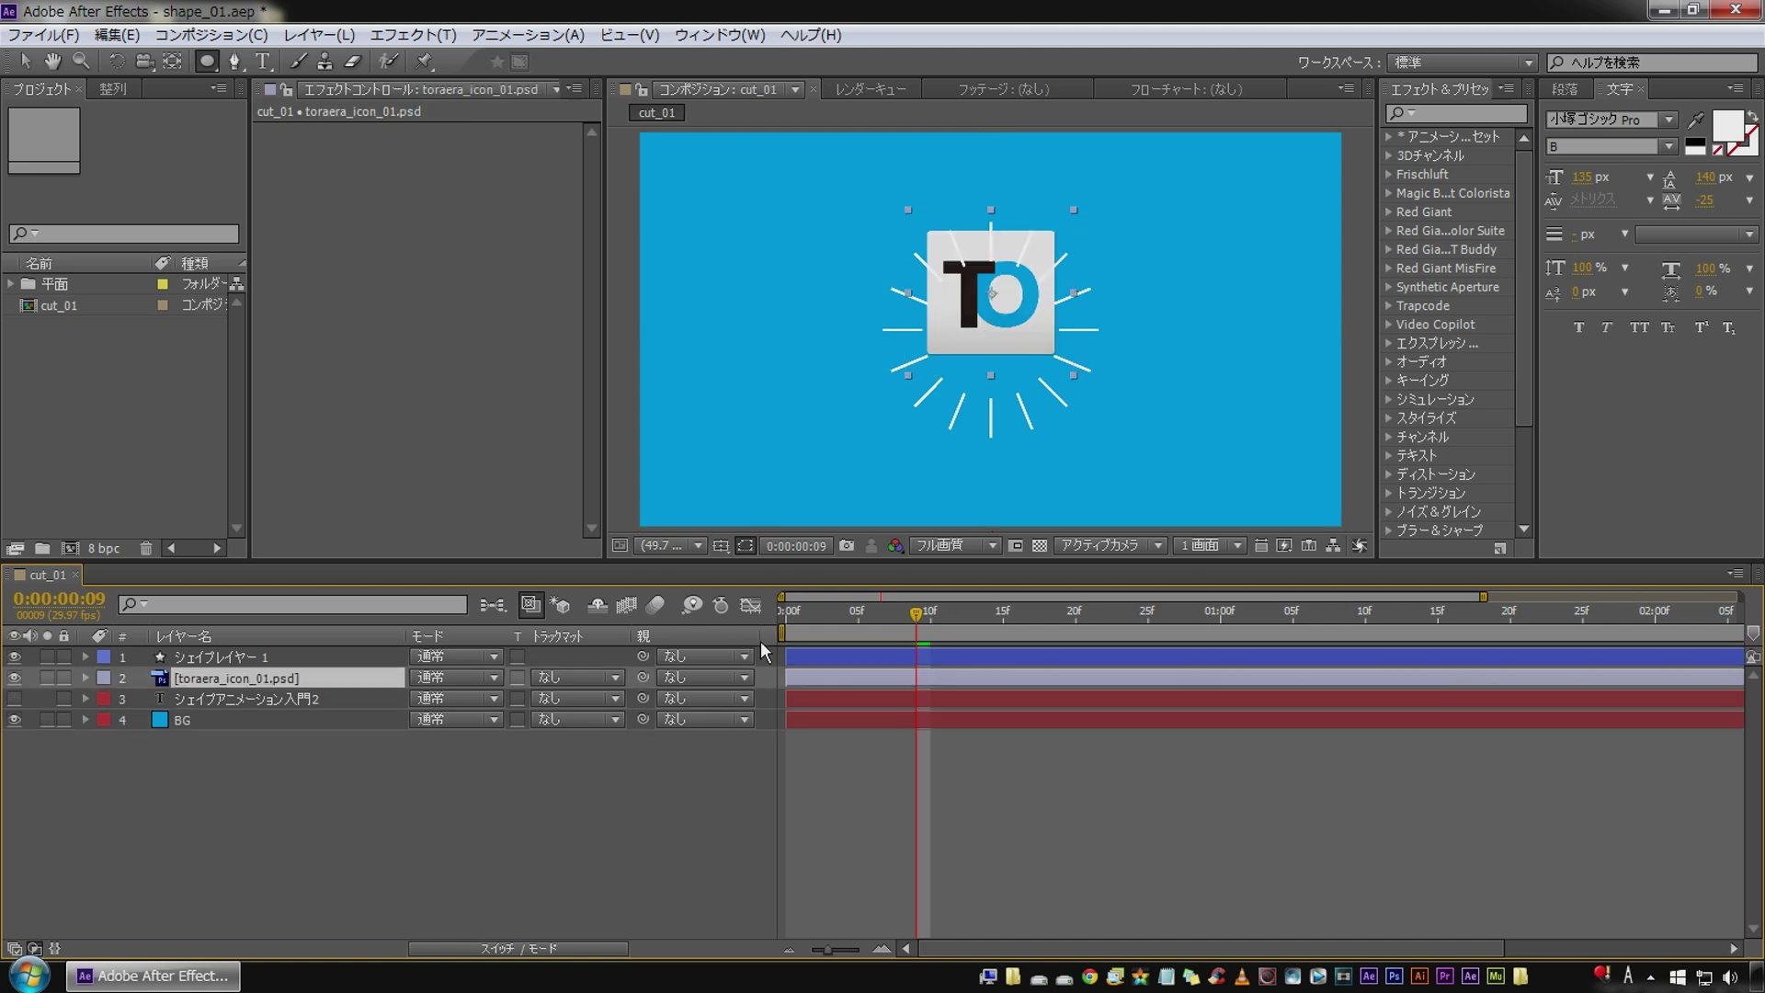
click(220, 658)
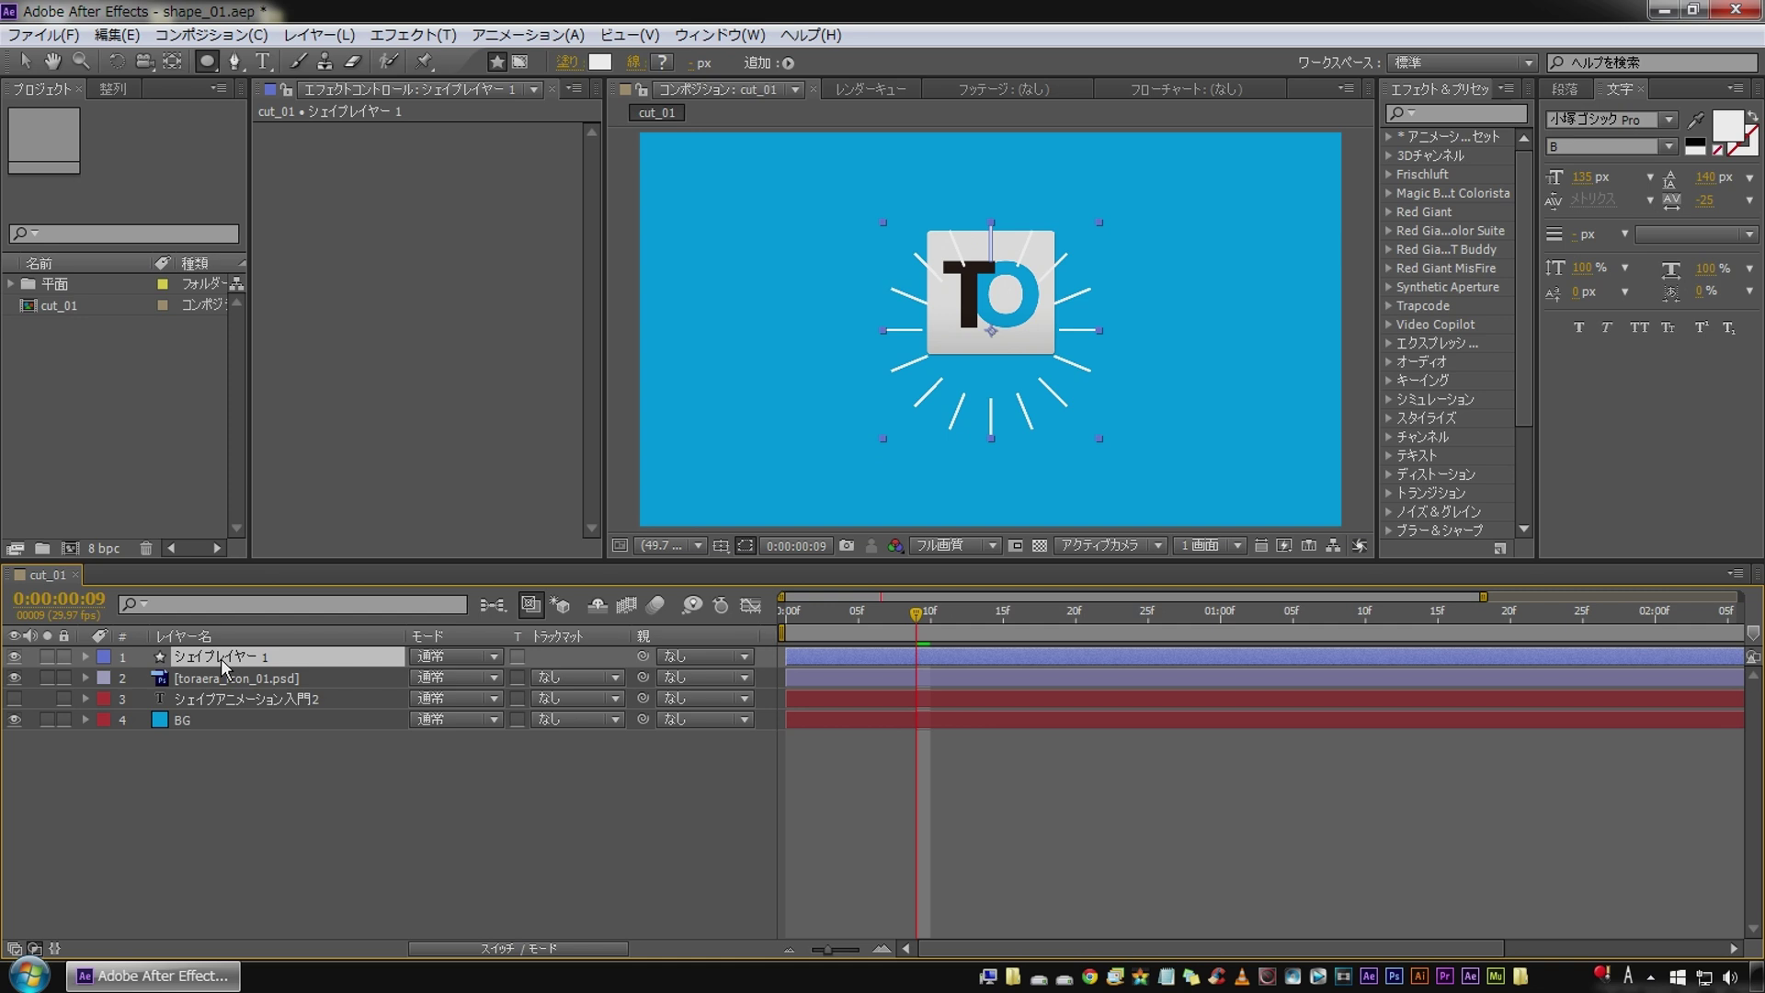
key(Return)
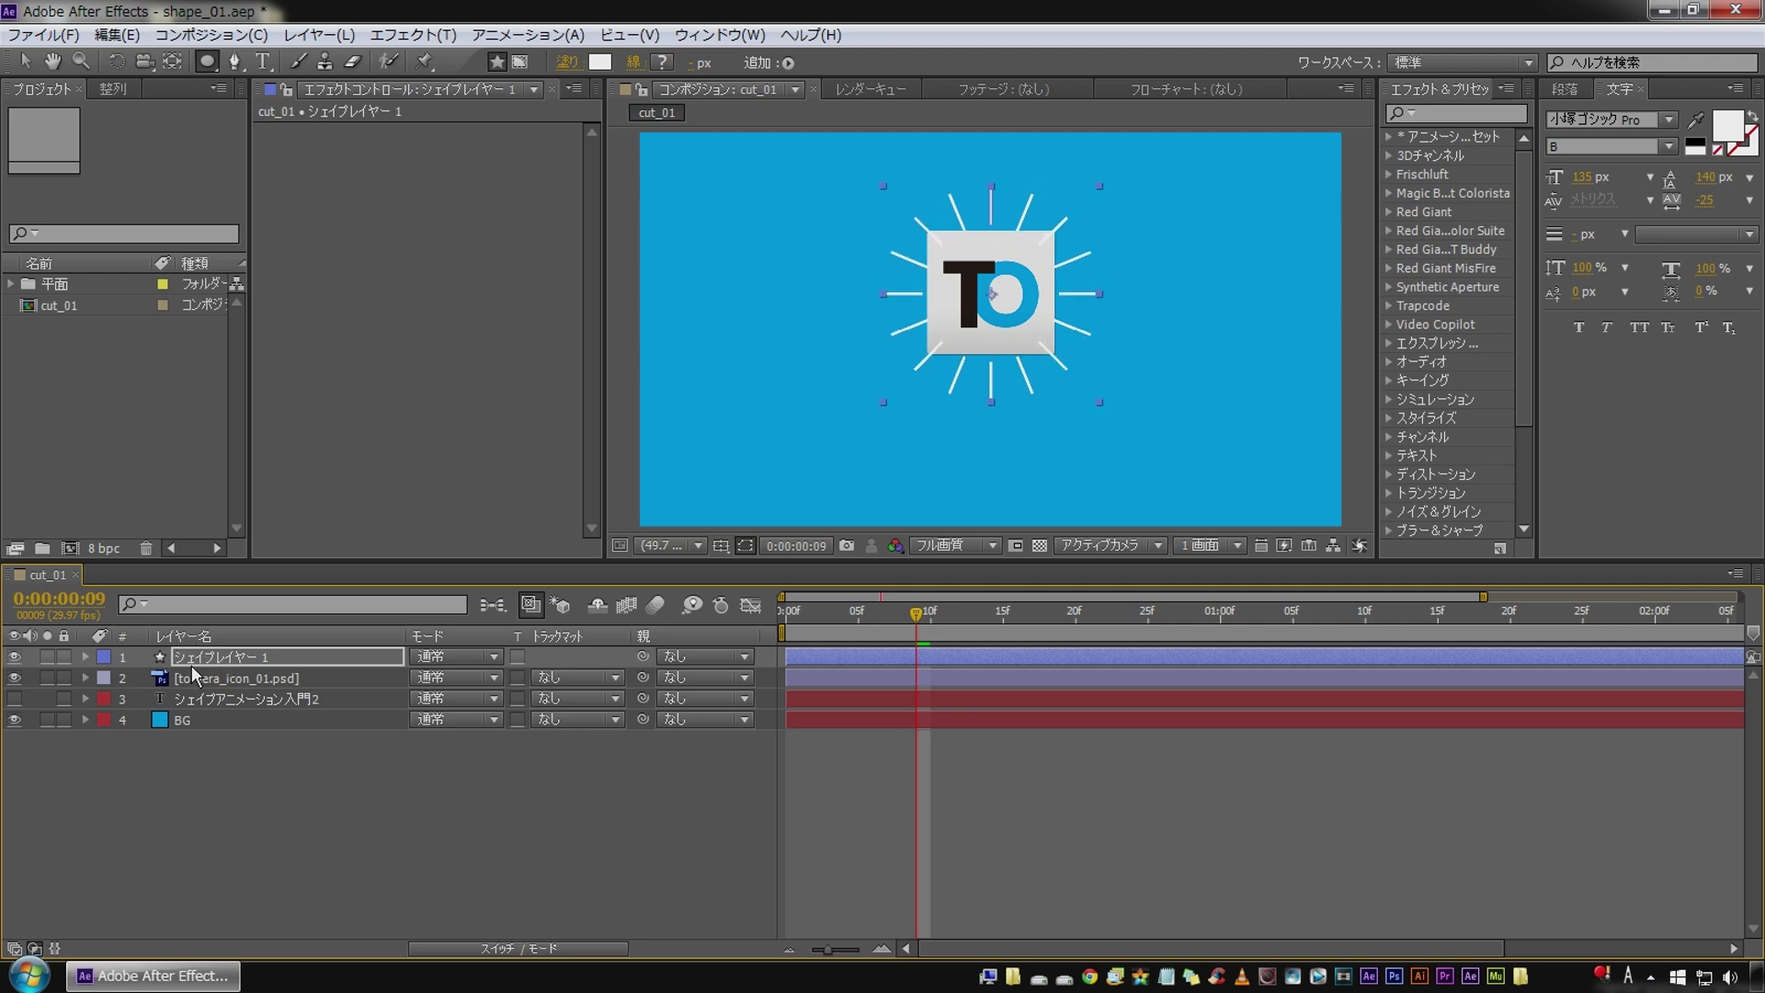
drag(191, 664, 218, 696)
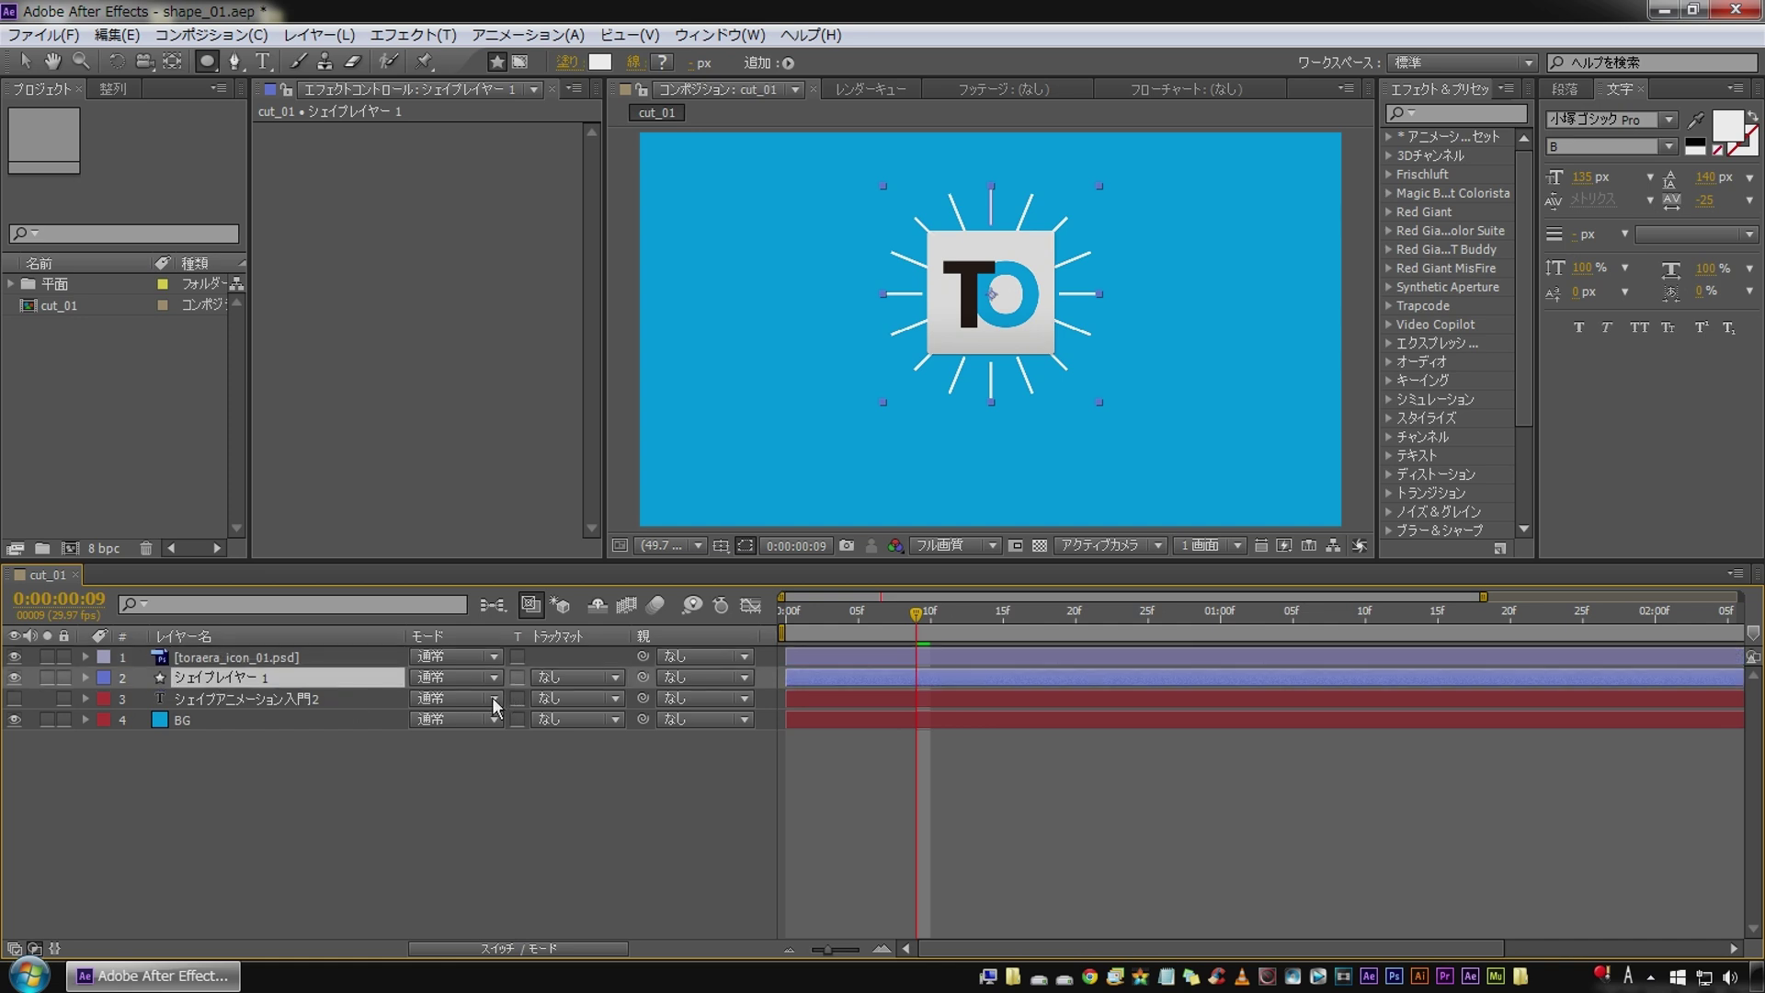
Set a Scale keyframe of 22% on the toraera_icon_01.psd logo at frame 15.
click(85, 677)
scroll(225, 661, up, 1)
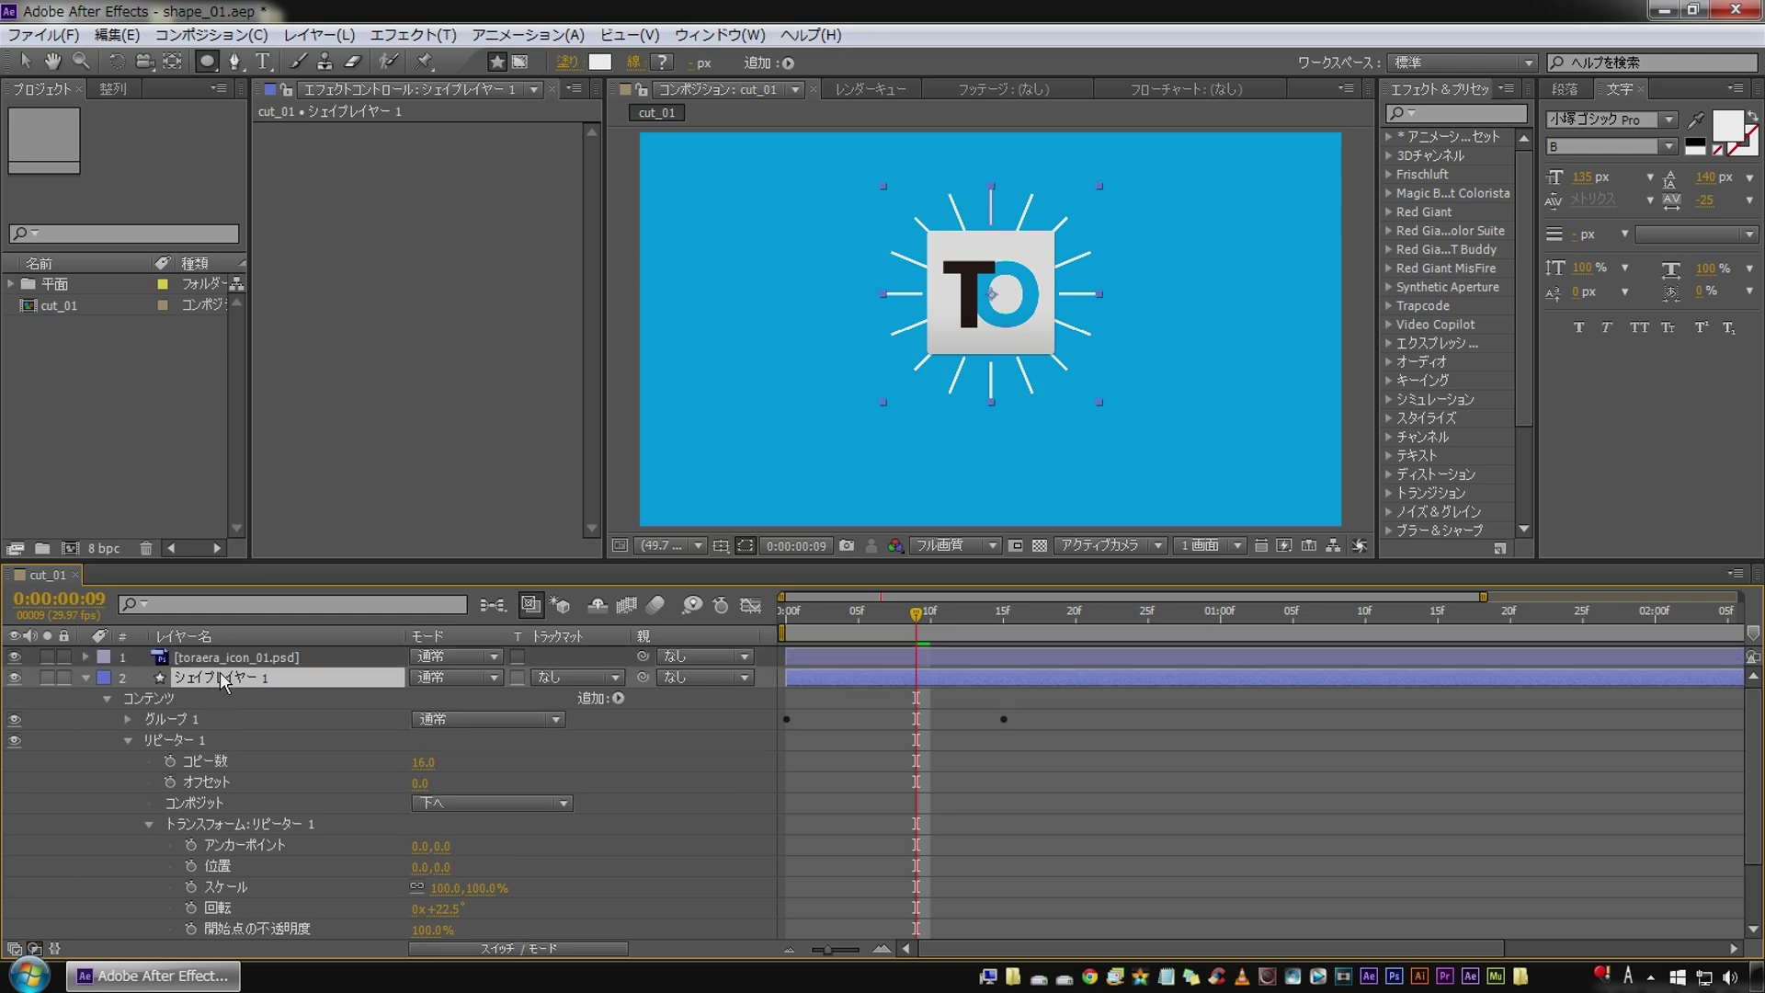
click(238, 658)
key(s)
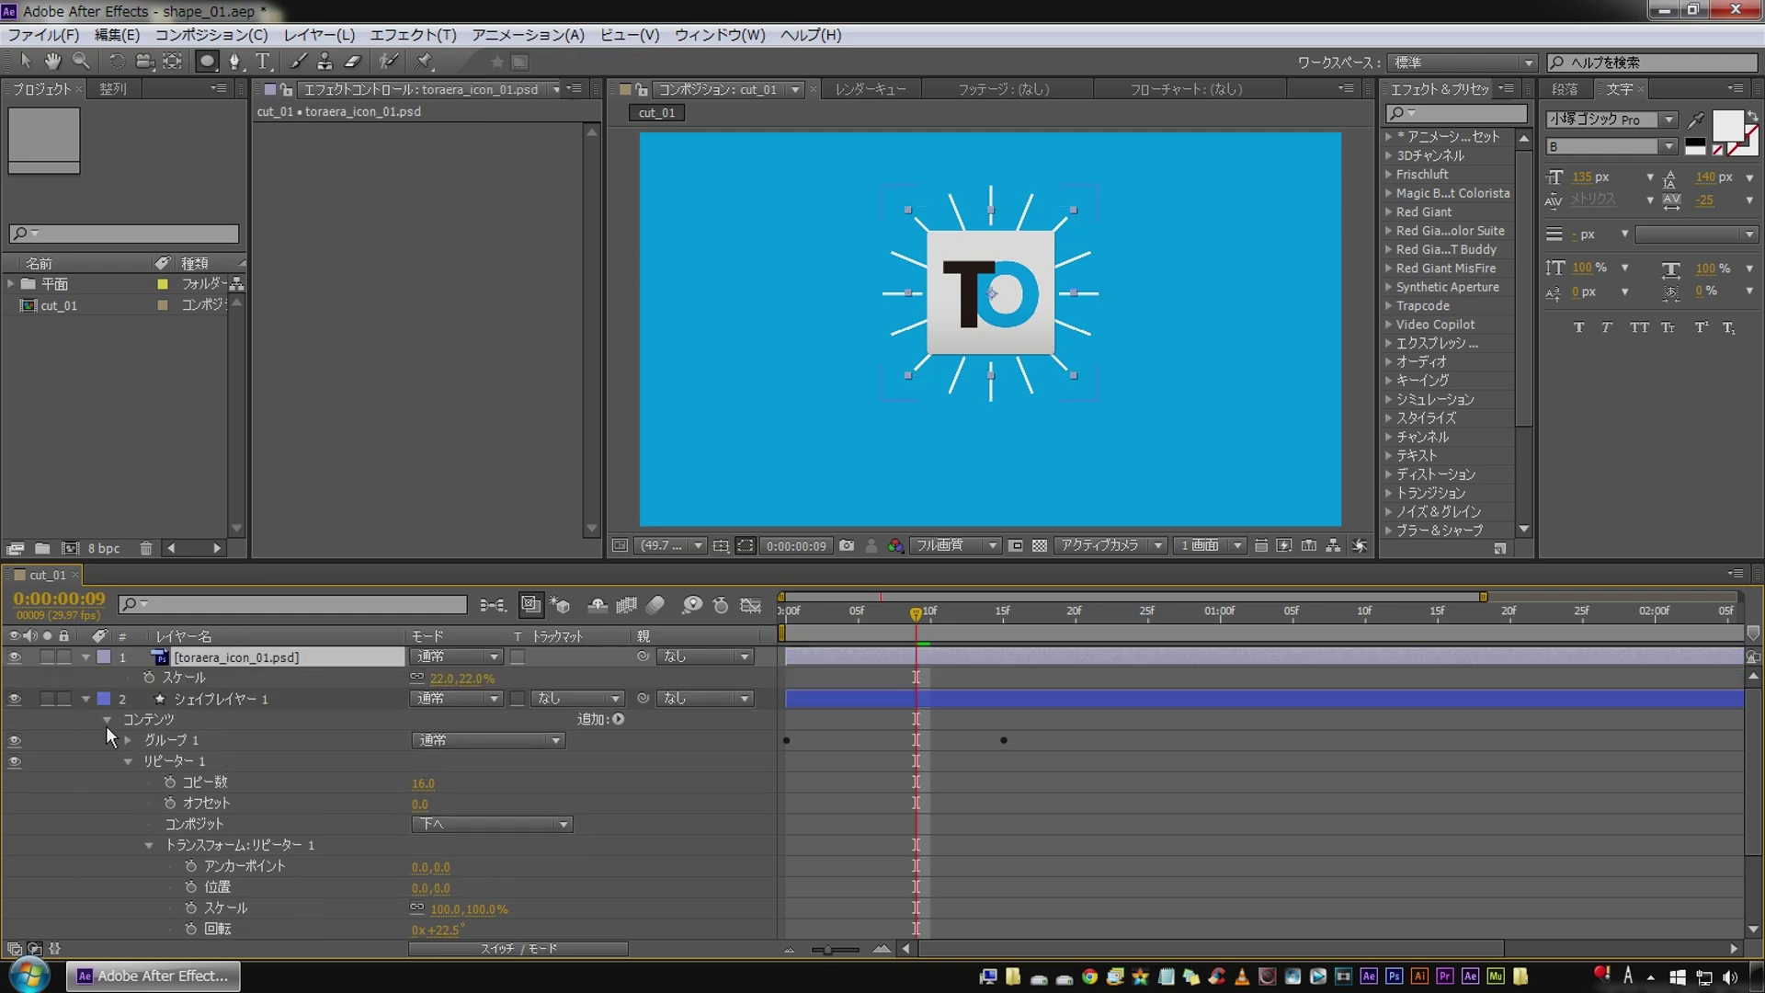
key(k)
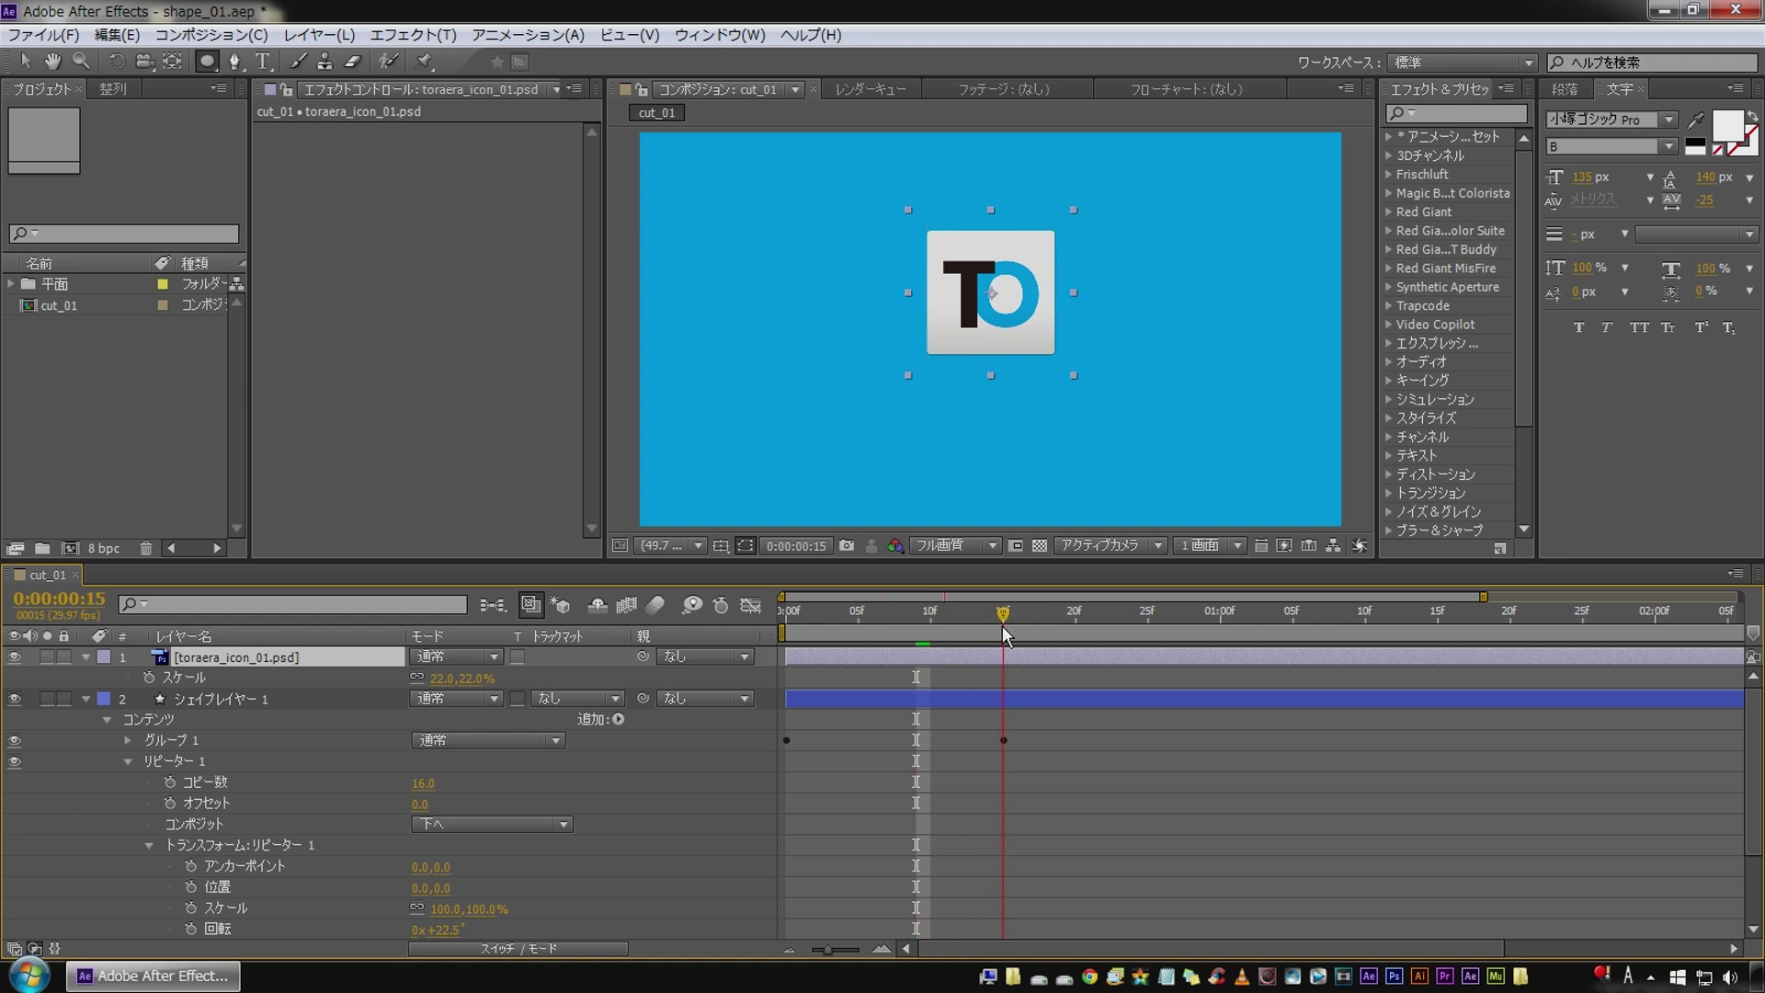
click(149, 677)
Set the logo's scale to 0% at frame 0, preview it, then select the shape and logo layers.
drag(1003, 611, 783, 612)
click(442, 678)
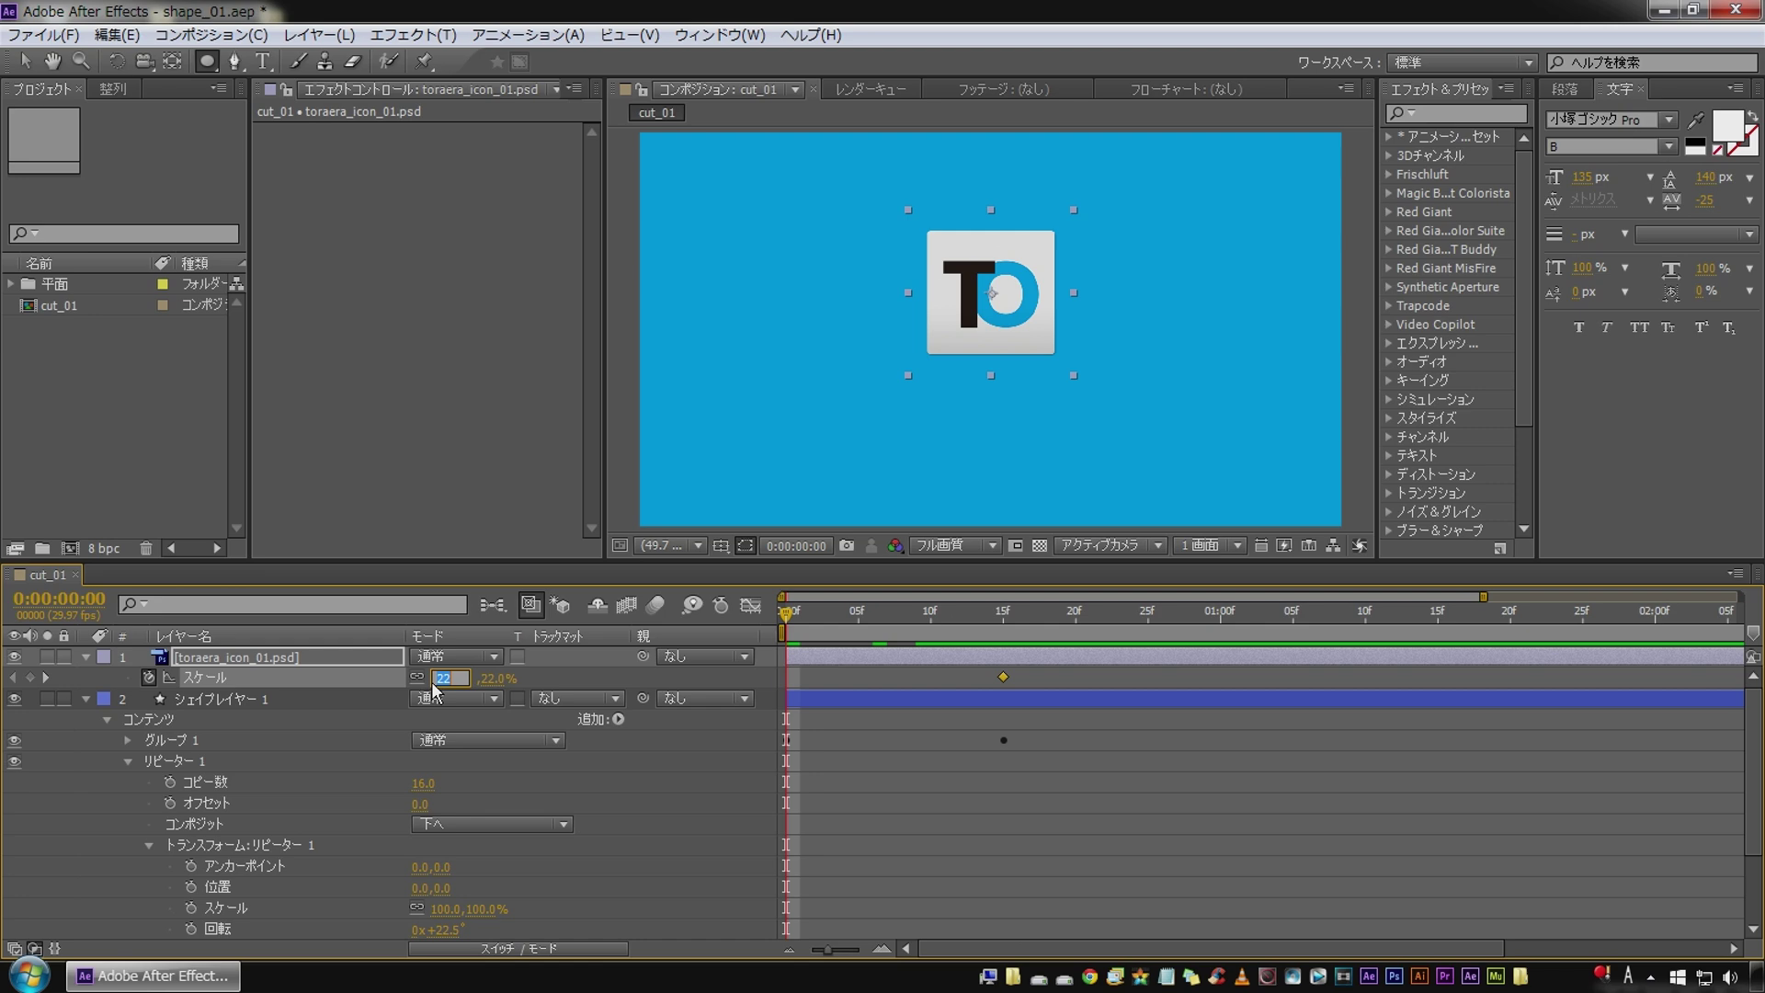
text(0)
key(Return)
click(867, 780)
key(space)
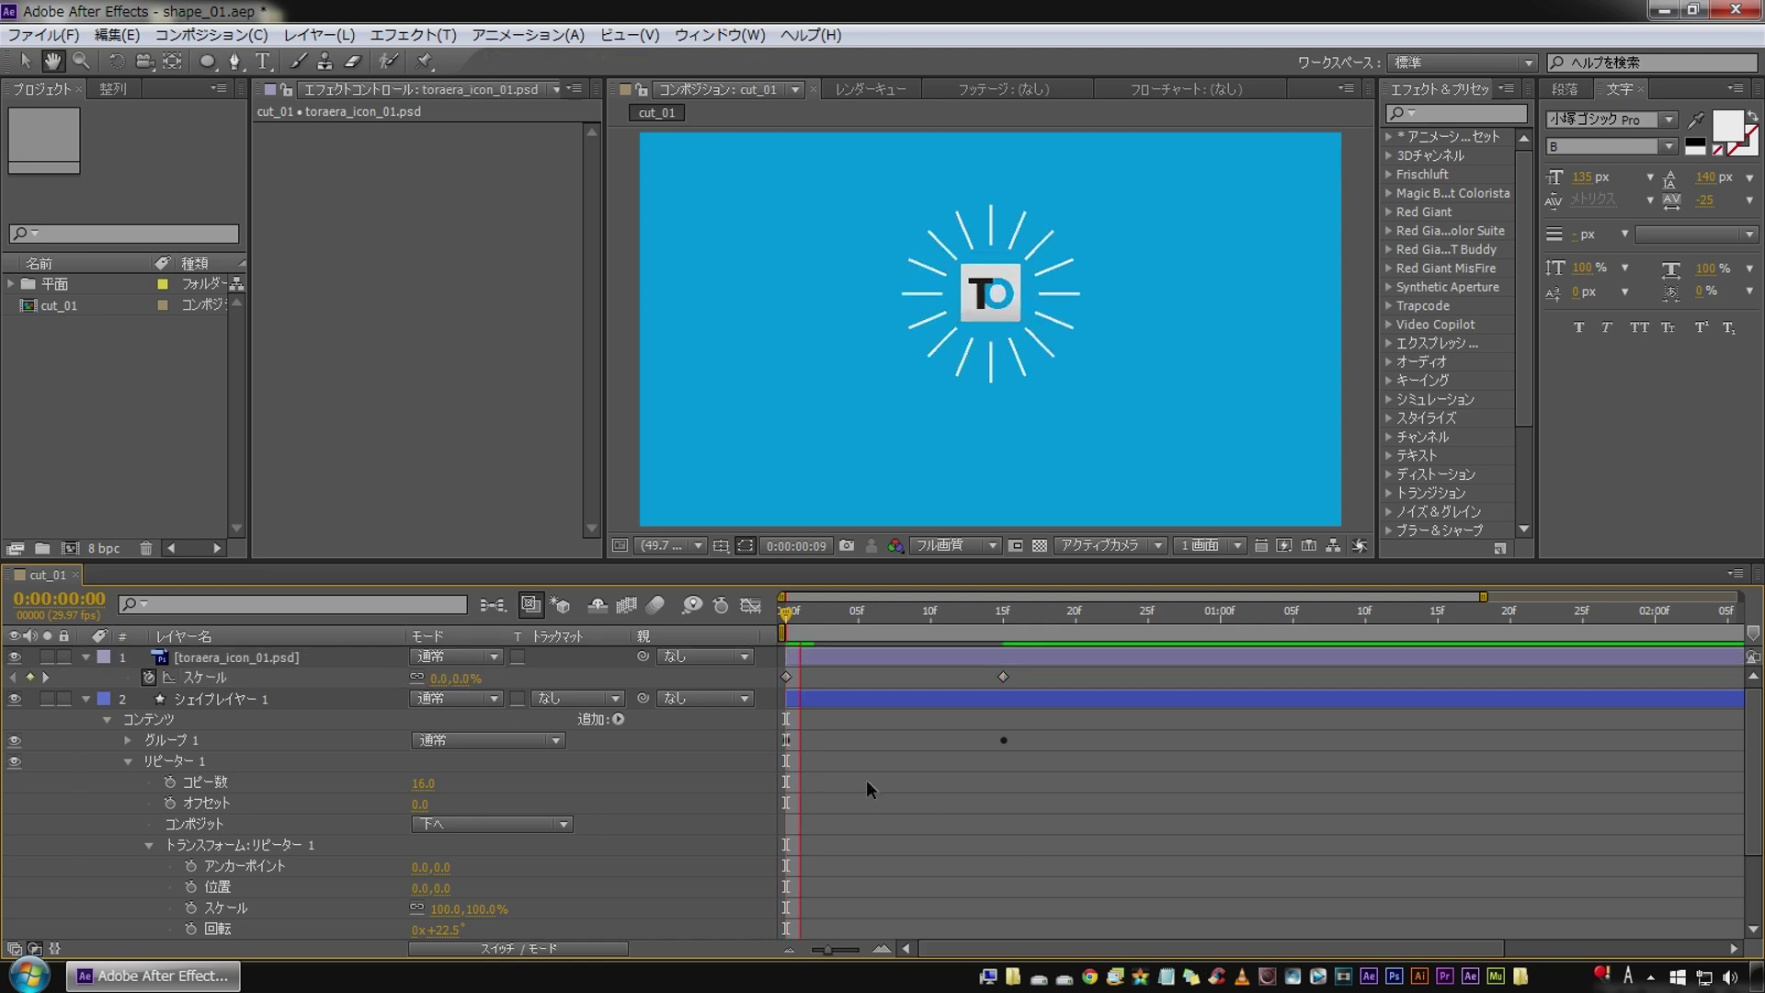
key(space)
key(space)
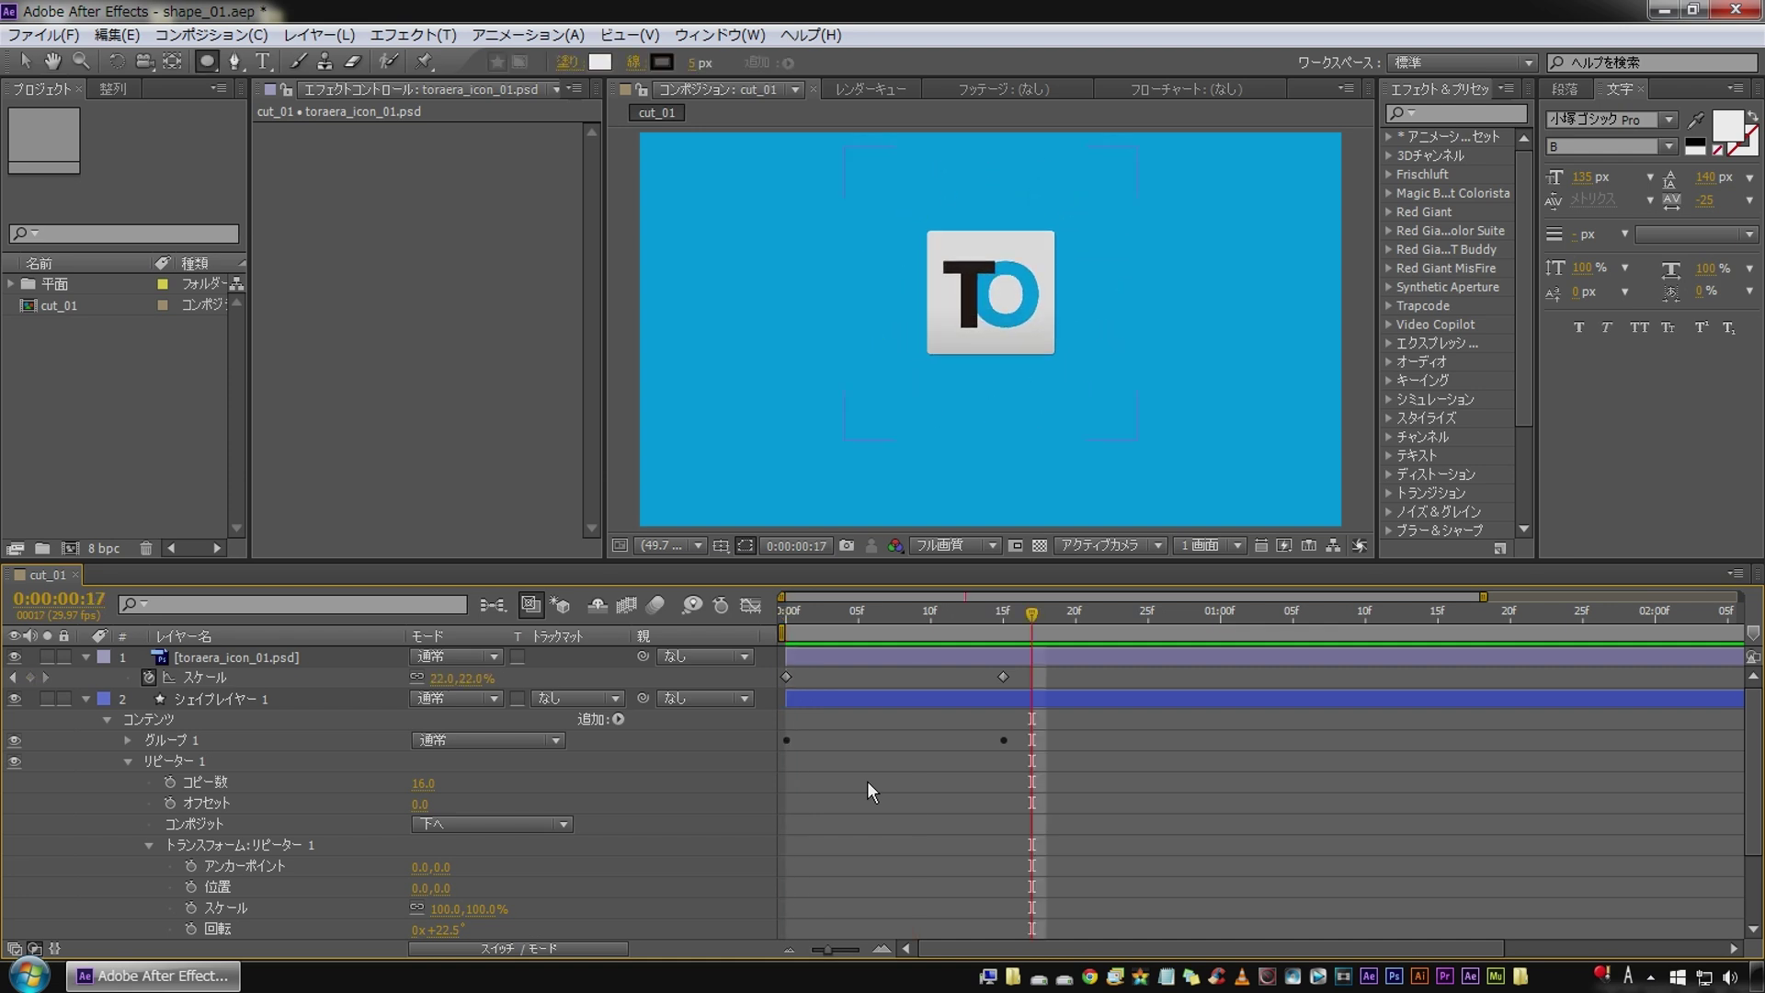
click(235, 701)
shift+click(237, 660)
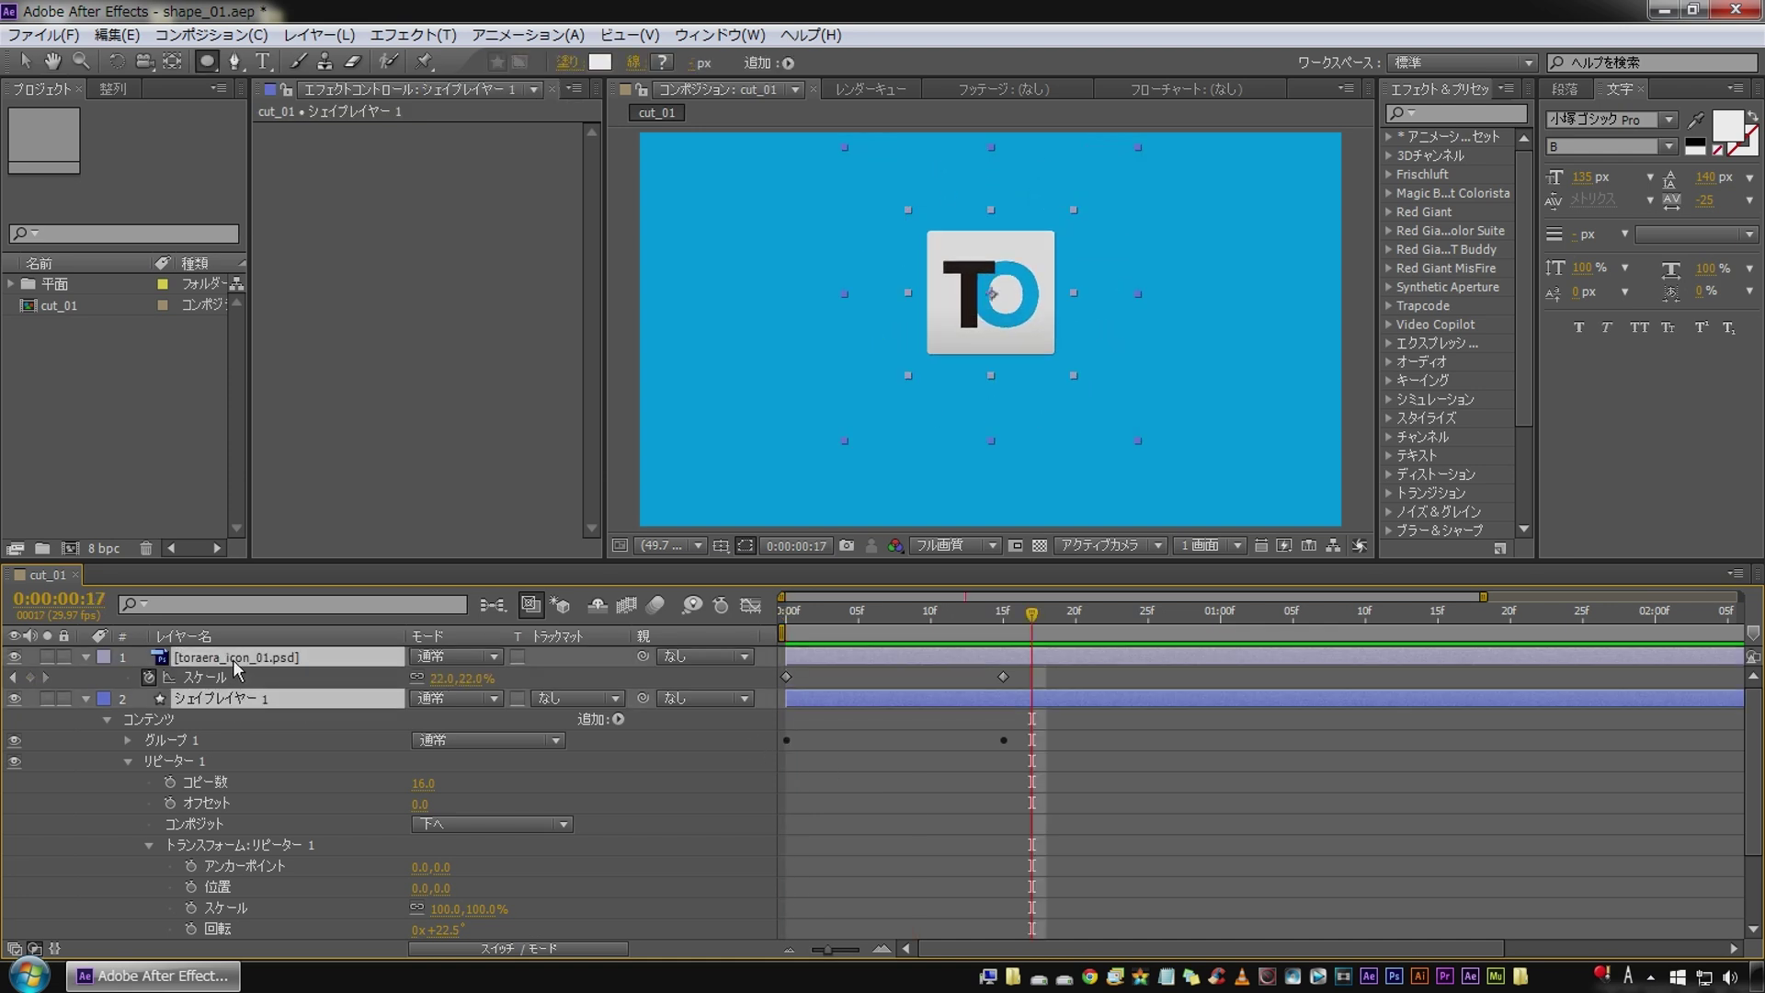
Apply Easy Ease (F9) to all eight logo and bar keyframes and show the シェイプアニメーション入門1 title.
key(u)
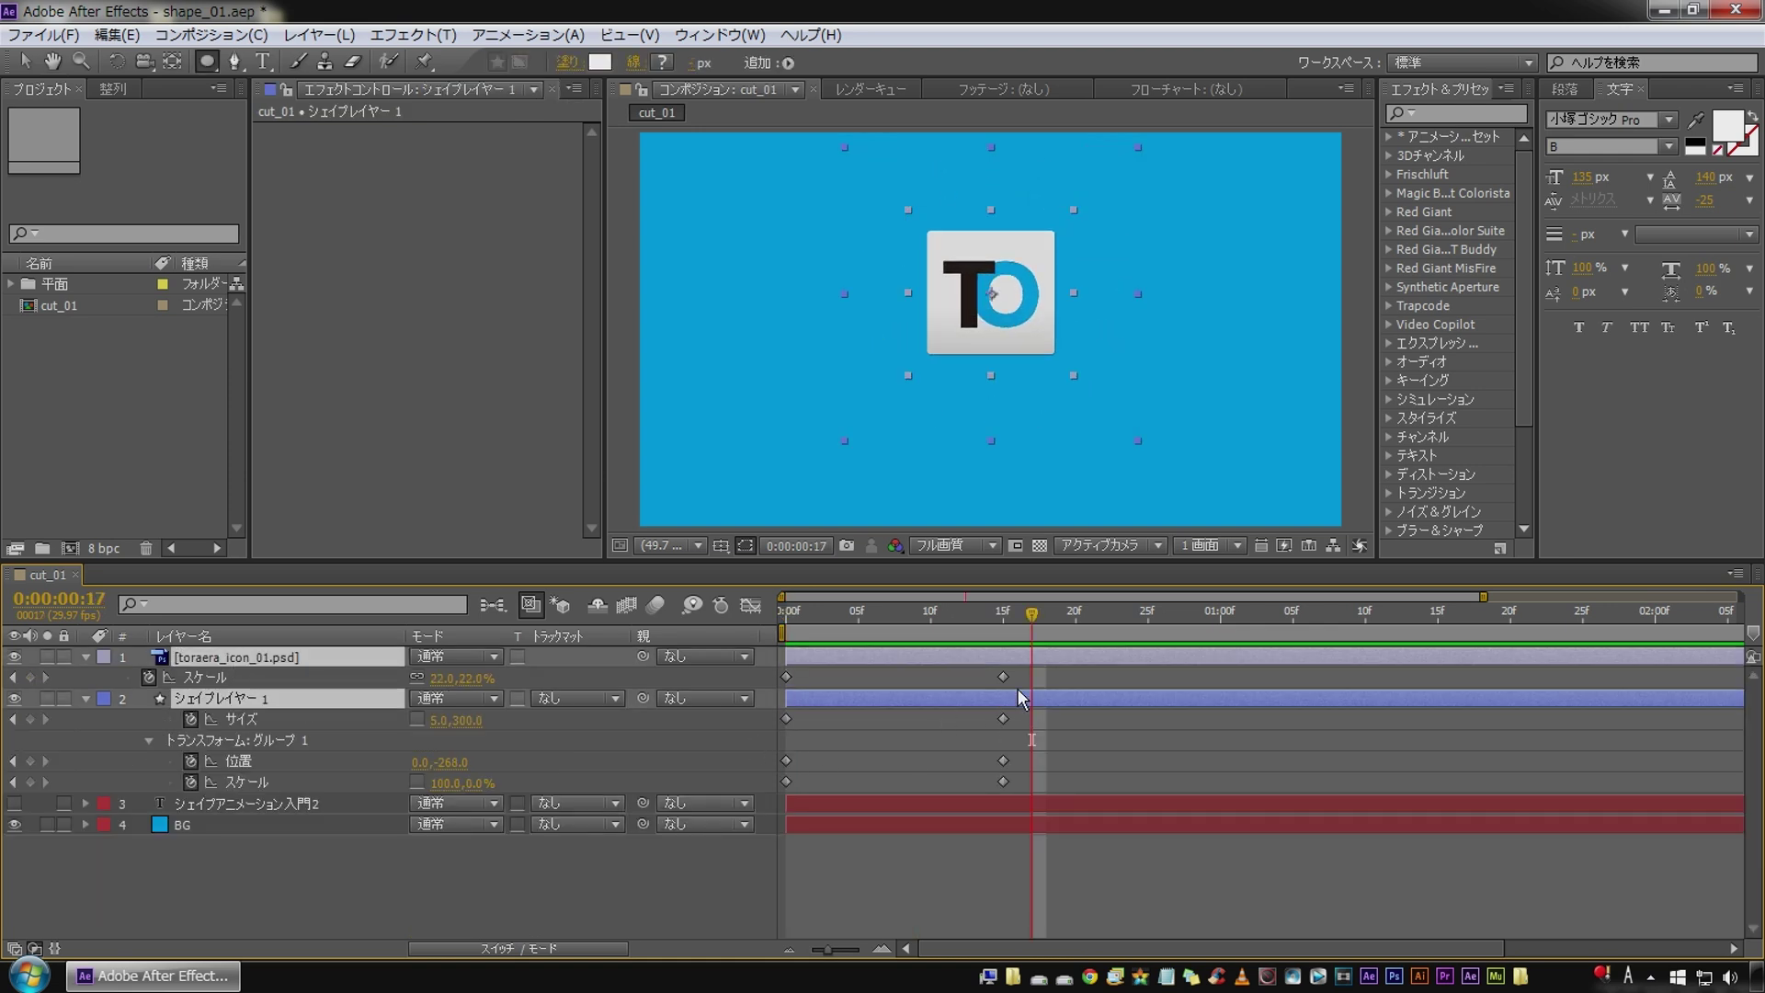
drag(1031, 674, 717, 796)
key(F9)
click(695, 871)
key(space)
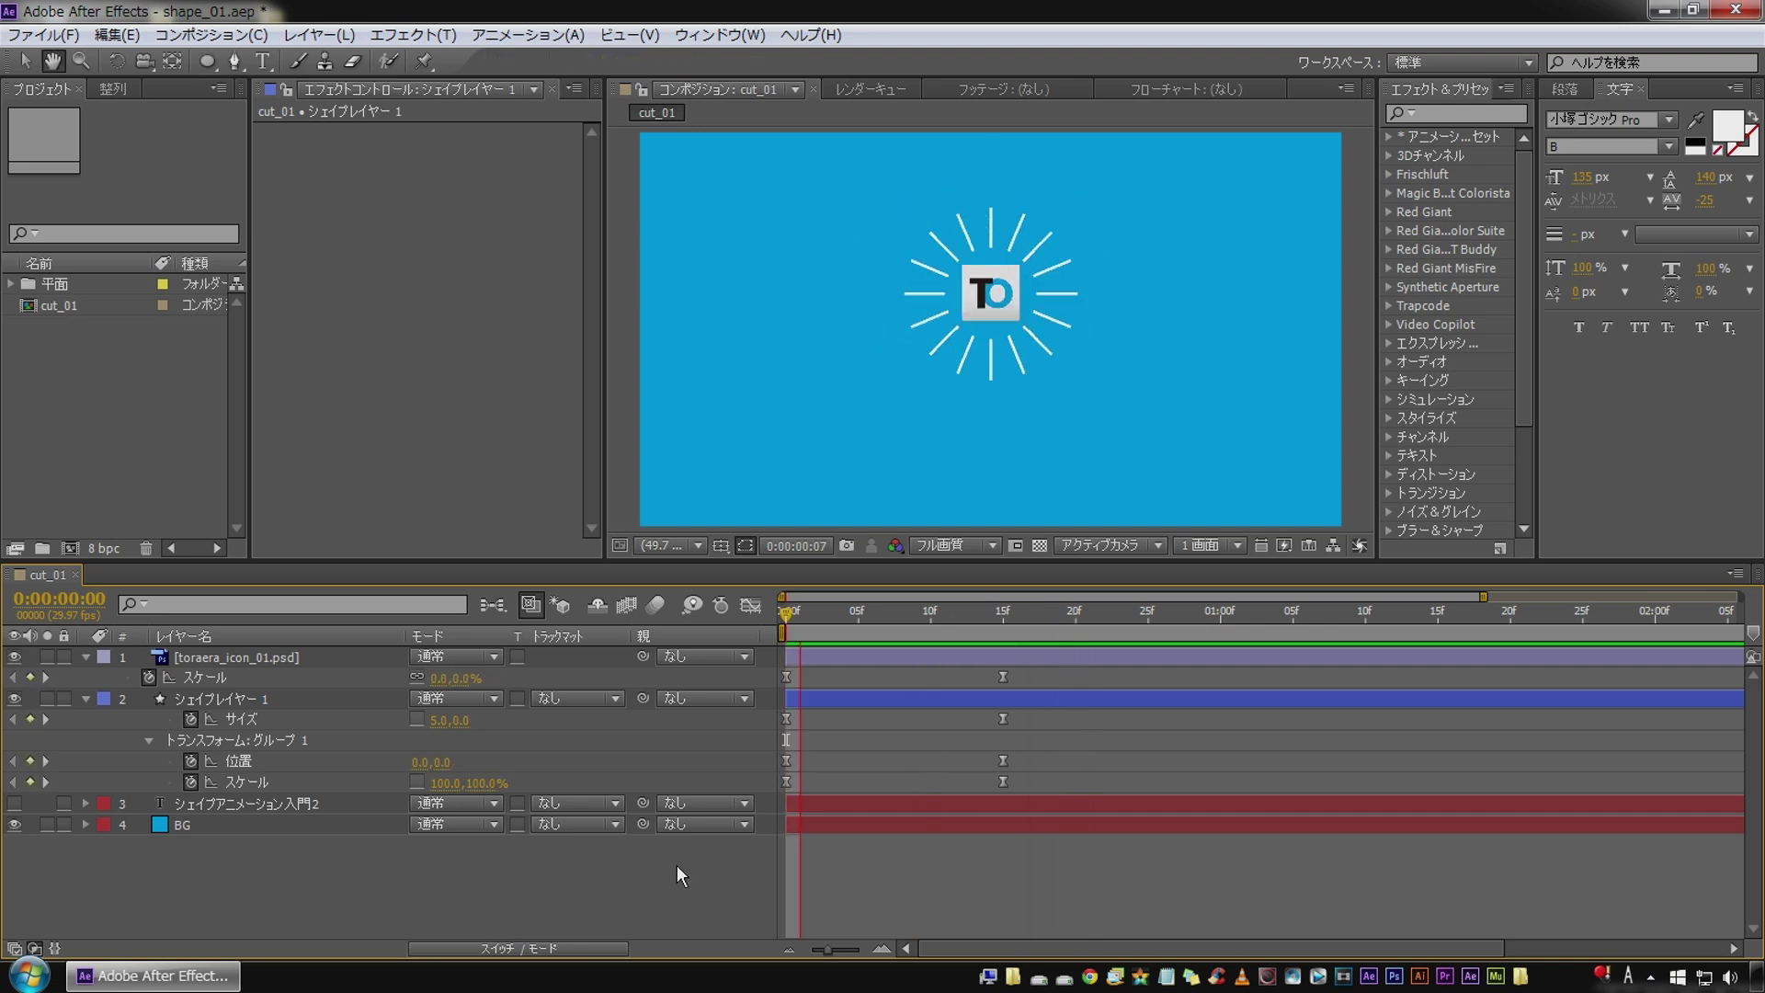
click(15, 803)
drag(923, 614, 784, 614)
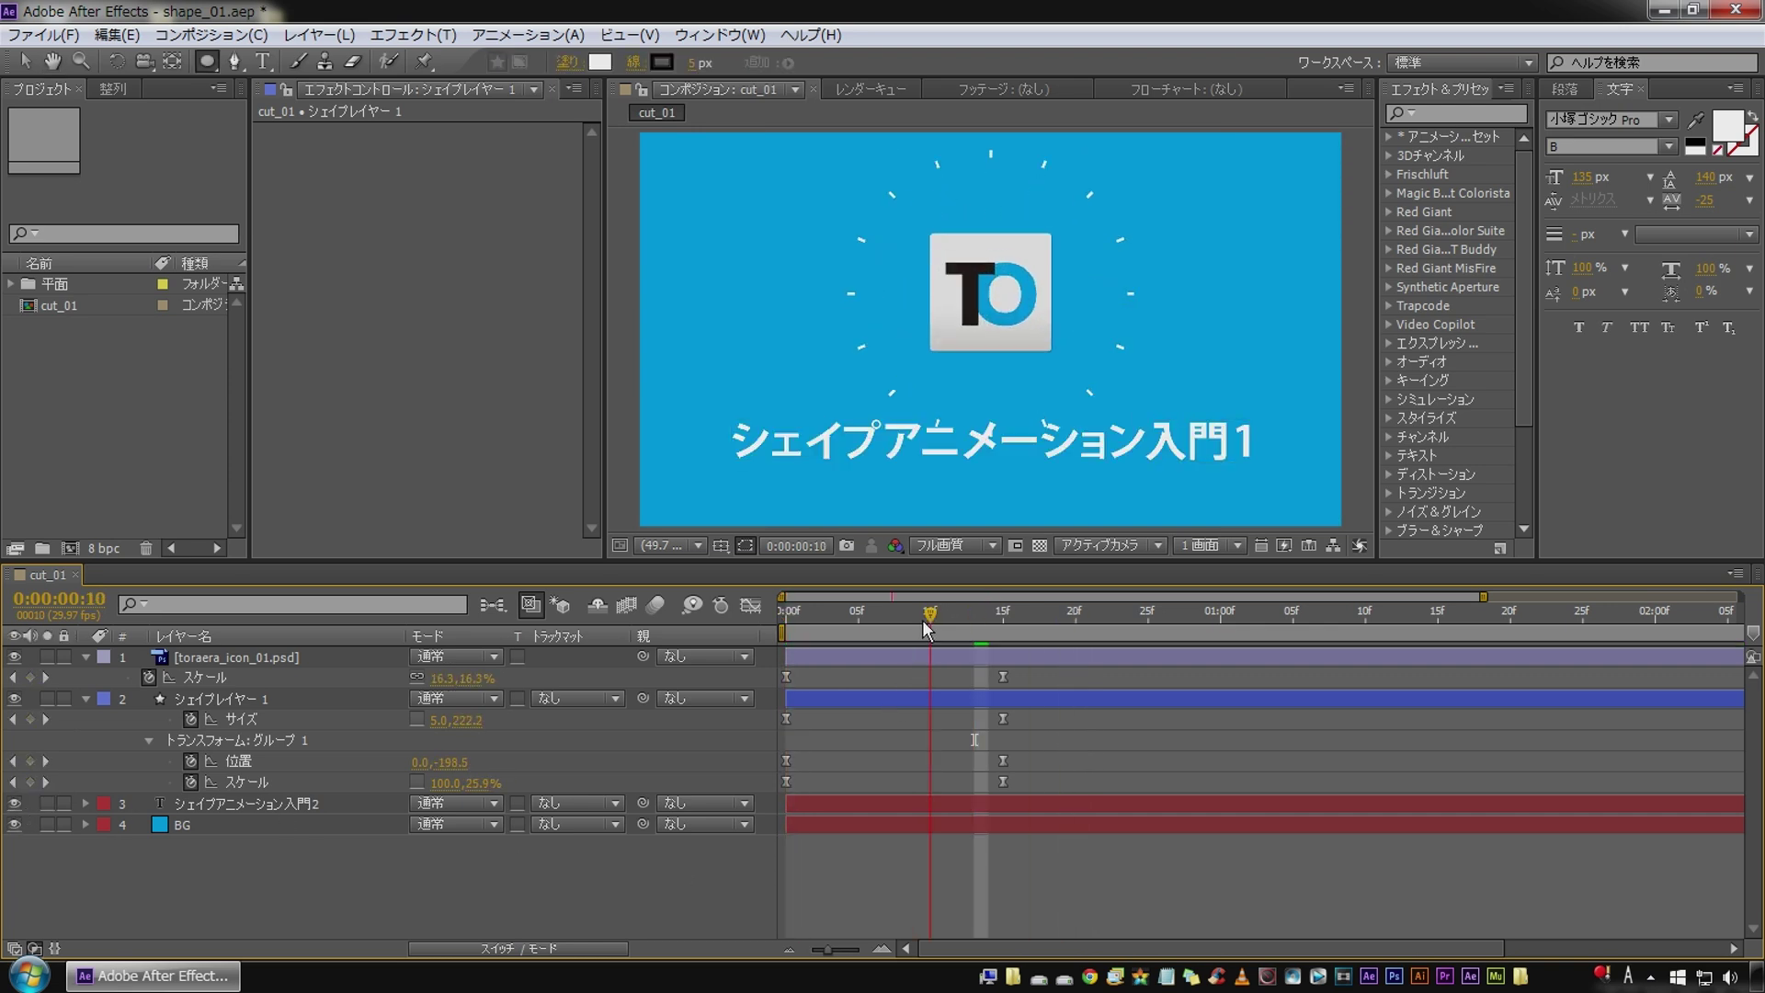